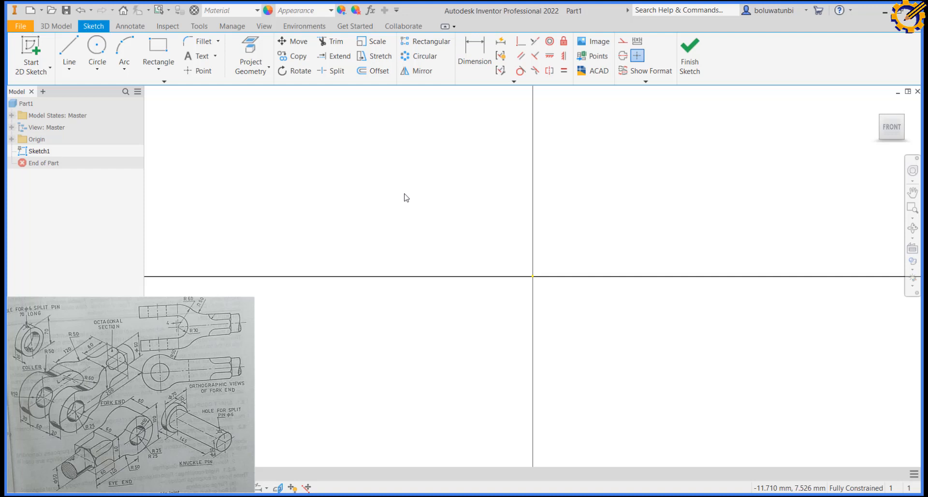
# - Draw two concentric circles of 70 mm and 50 mm diameter centred on the origin and finish the sketch
pyautogui.click(103, 48)
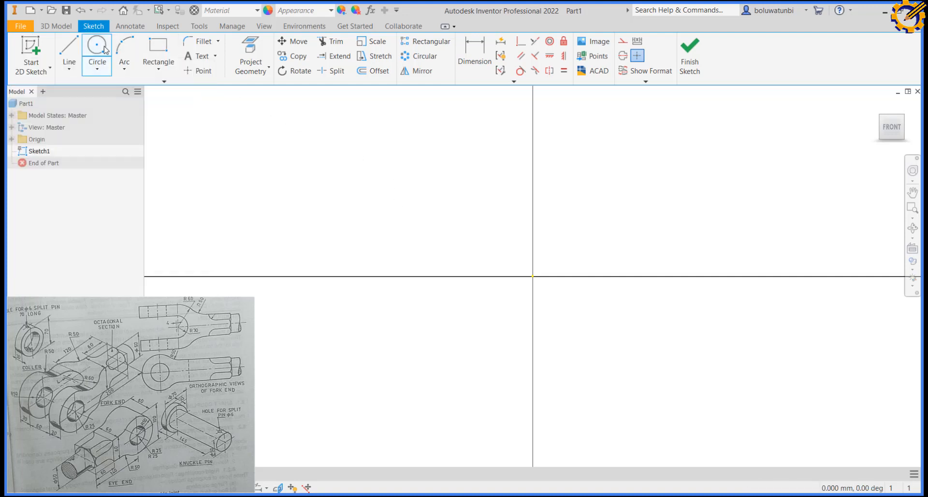
pyautogui.click(533, 276)
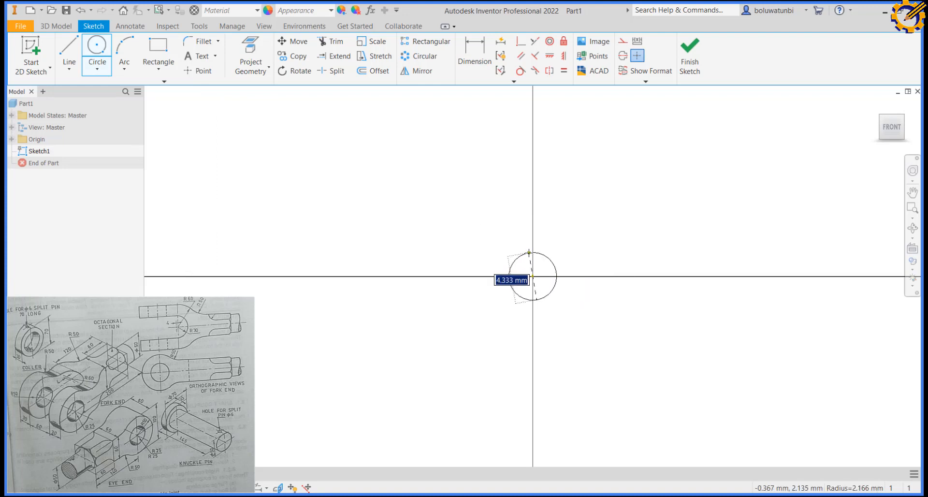
pyautogui.write('70')
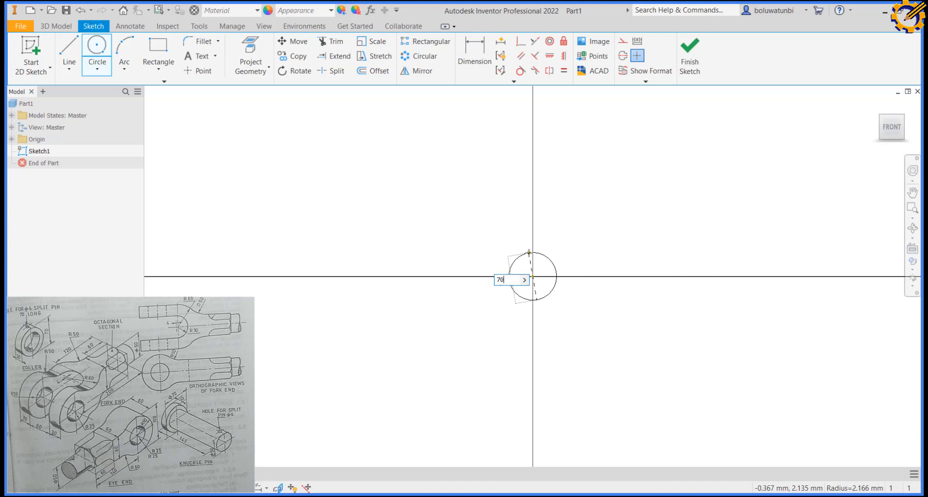
pyautogui.press('Return')
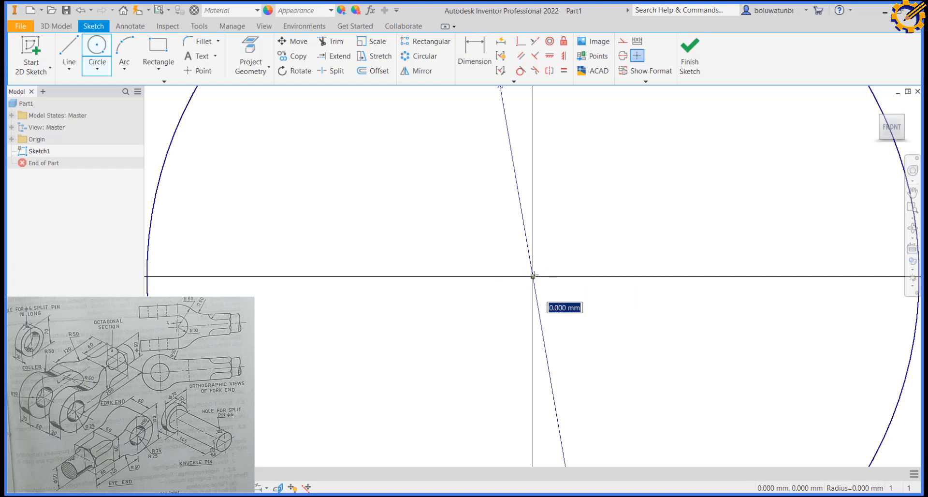
pyautogui.click(533, 276)
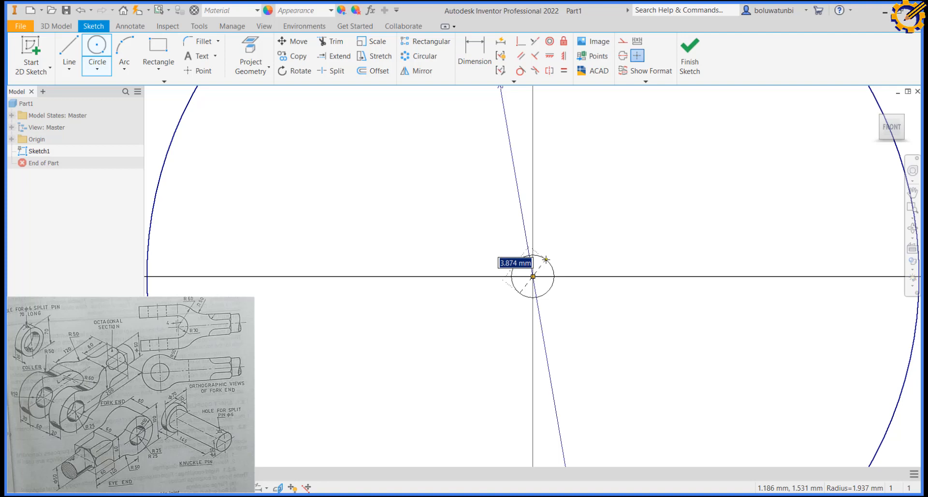
pyautogui.write('50')
pyautogui.press('Return')
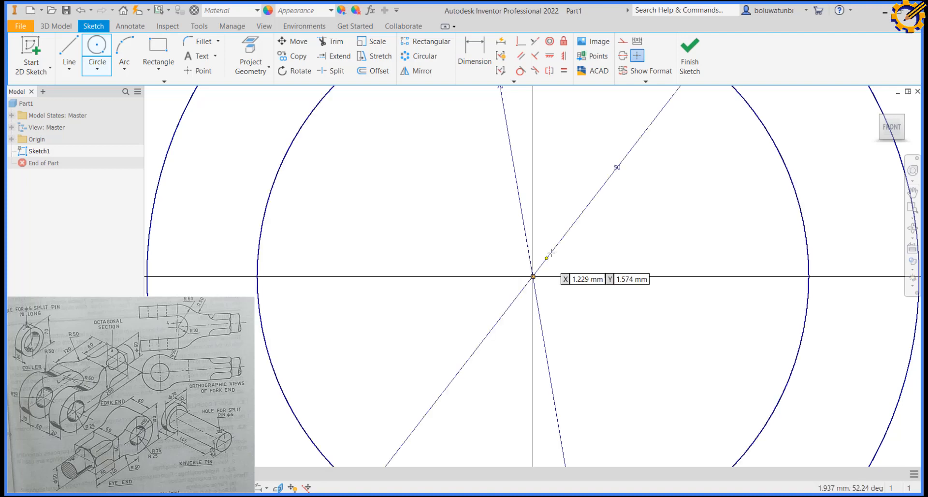
pyautogui.click(690, 55)
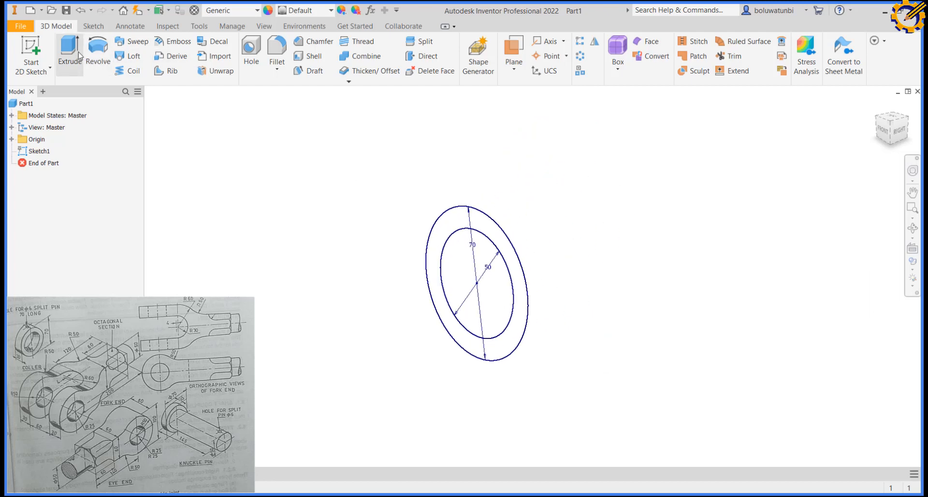
# - Extrude the ring between the two circles symmetrically by 20 mm
pyautogui.click(70, 51)
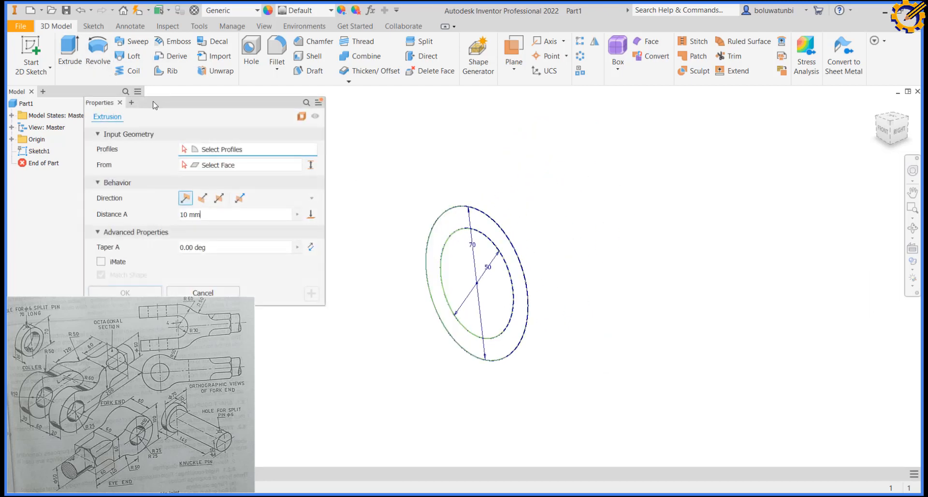
pyautogui.click(452, 220)
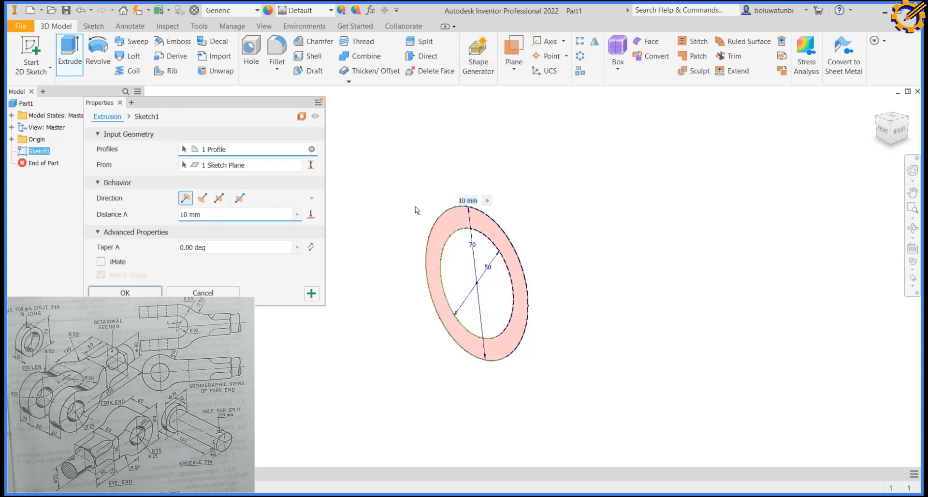
pyautogui.write('20')
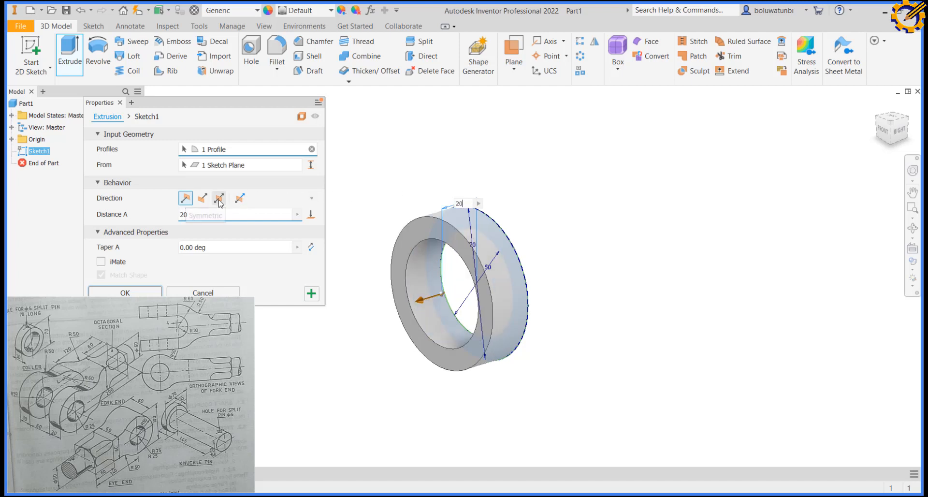
pyautogui.click(219, 199)
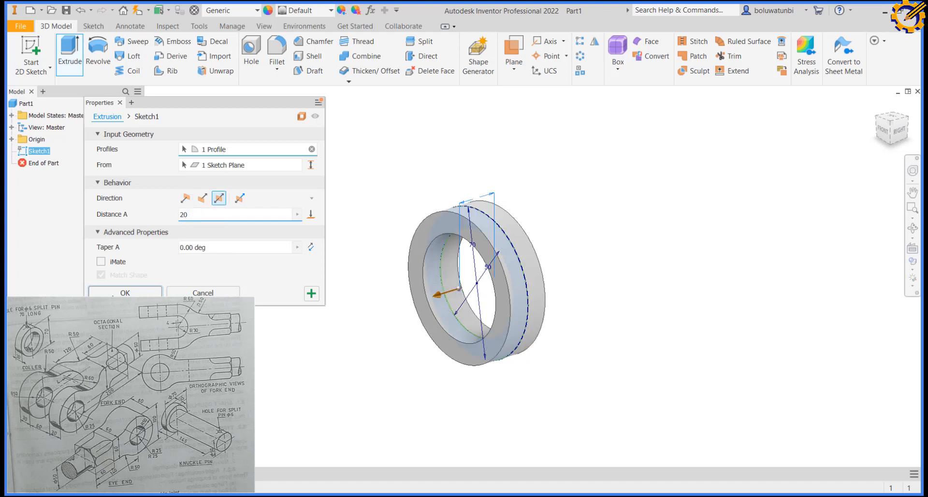
pyautogui.click(124, 292)
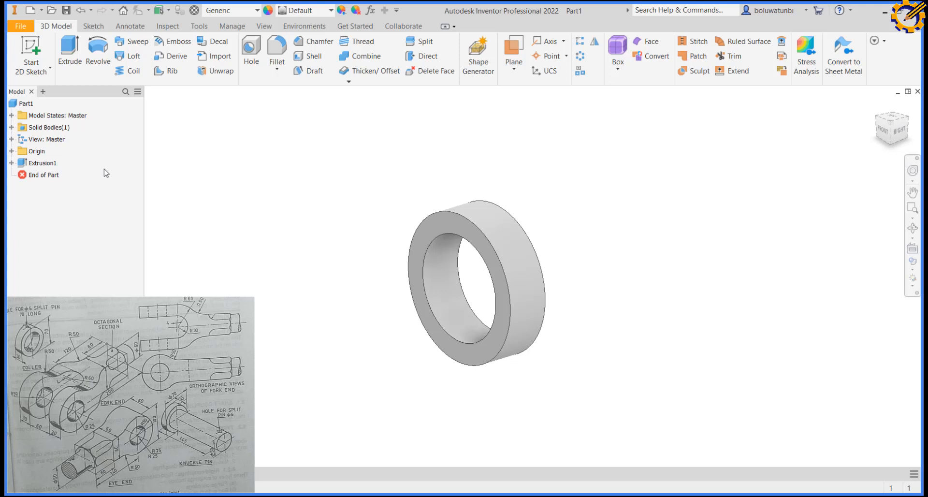
# - Start a new sketch on the YZ plane and slice the graphics at the sketch plane
pyautogui.click(12, 152)
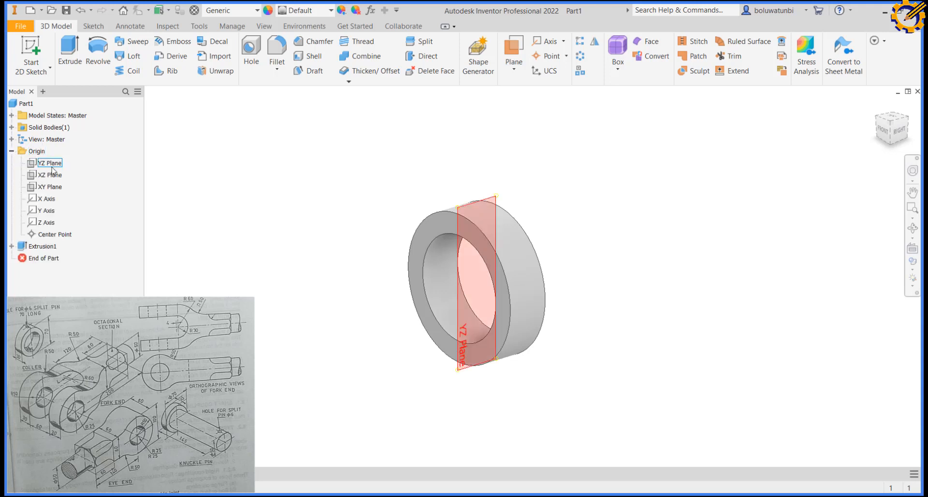
pyautogui.click(50, 163)
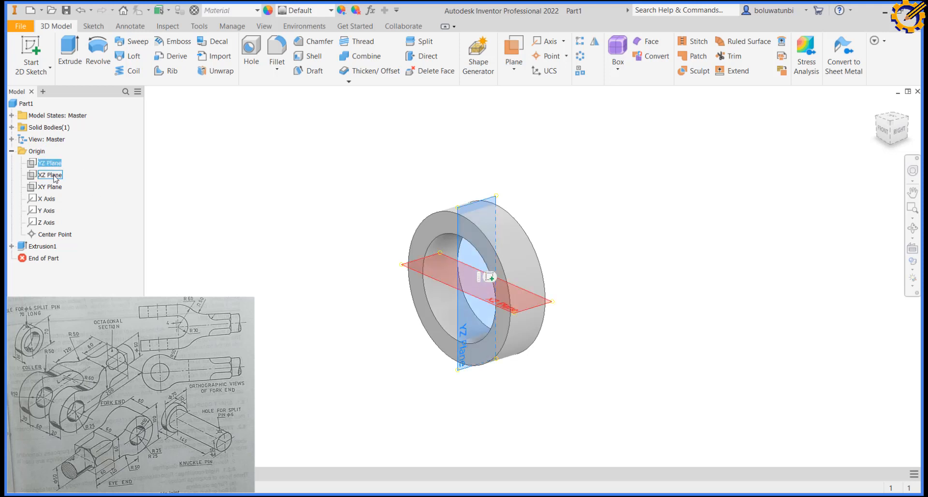
pyautogui.click(490, 276)
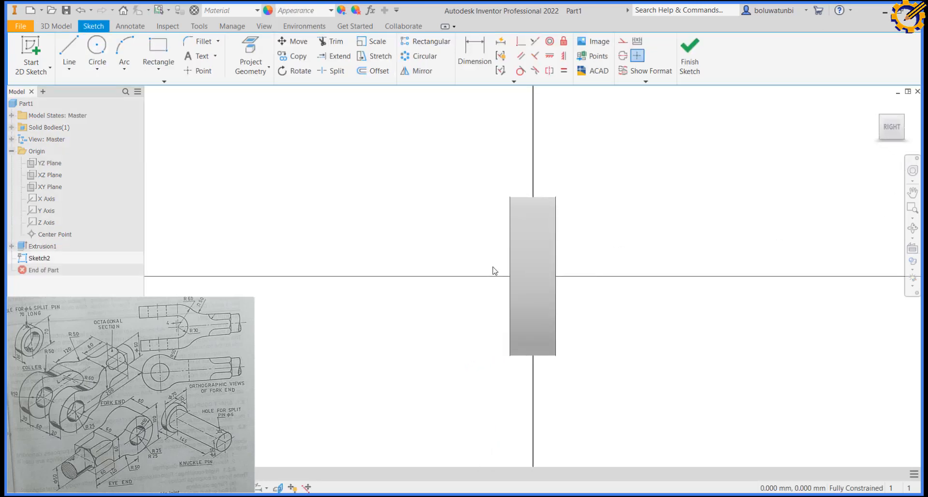
pyautogui.press('F7')
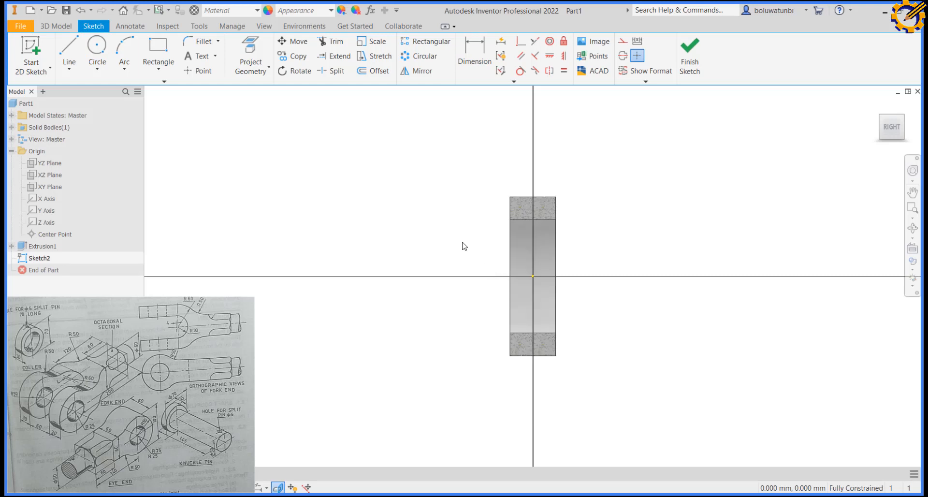
# - Draw a 6 mm diameter circle centred on the origin and finish the sketch
pyautogui.click(100, 50)
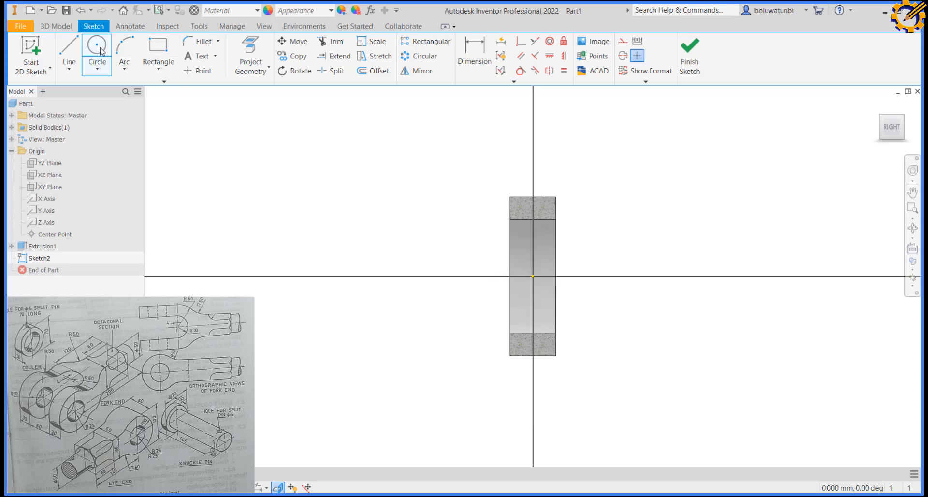
pyautogui.click(532, 277)
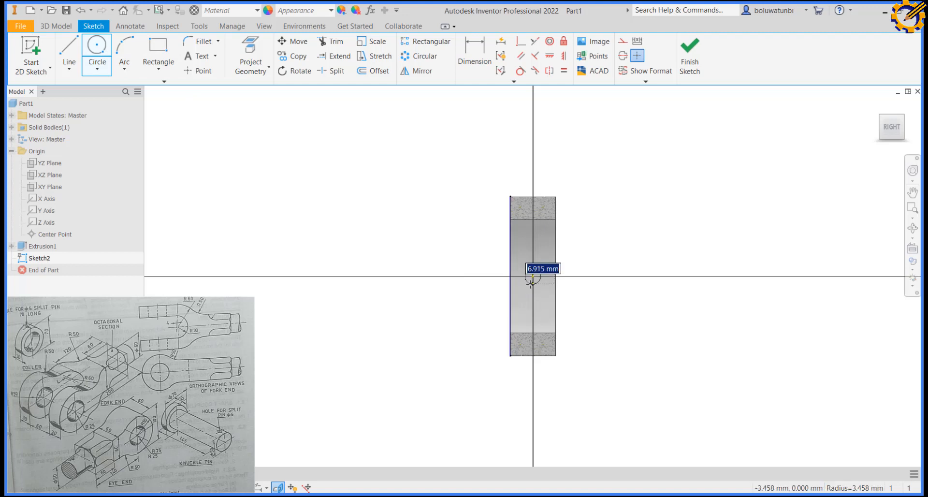
pyautogui.write('6')
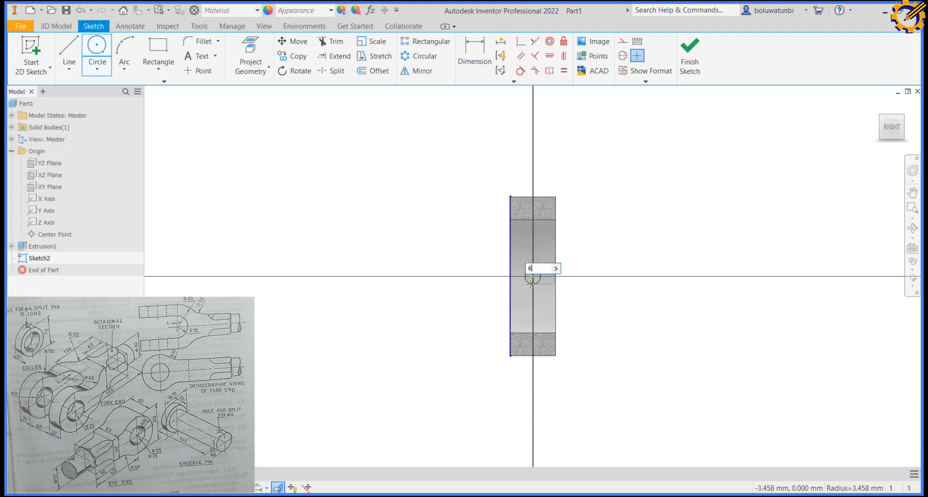
pyautogui.press('Return')
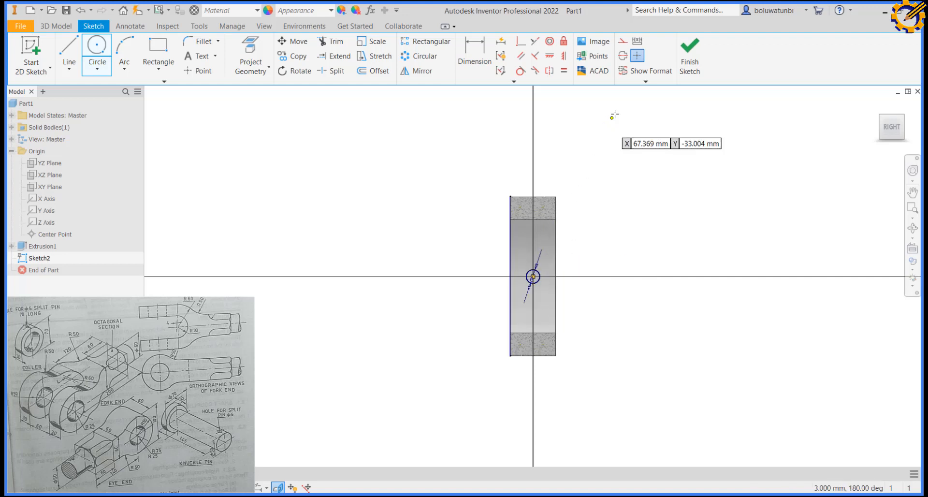
pyautogui.click(684, 60)
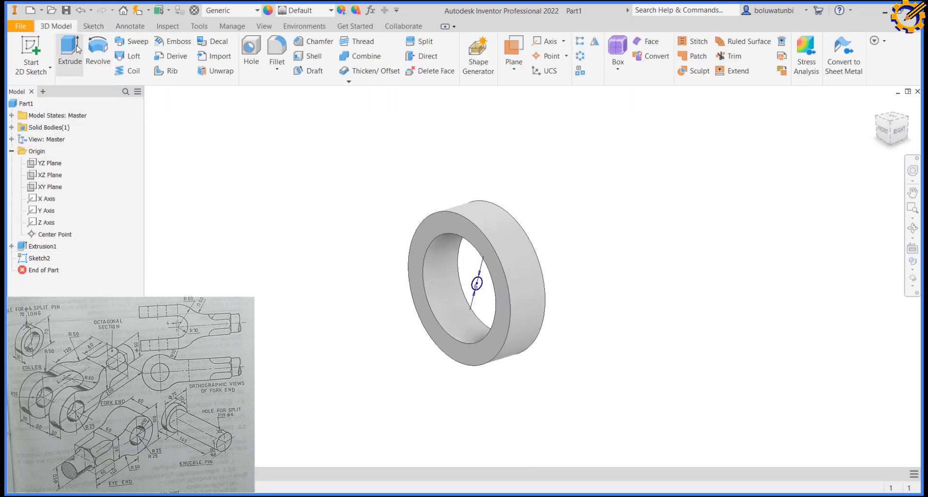
# - Cut the 6 mm circle through all of the ring symmetrically in both directions with an extrusion
pyautogui.click(70, 49)
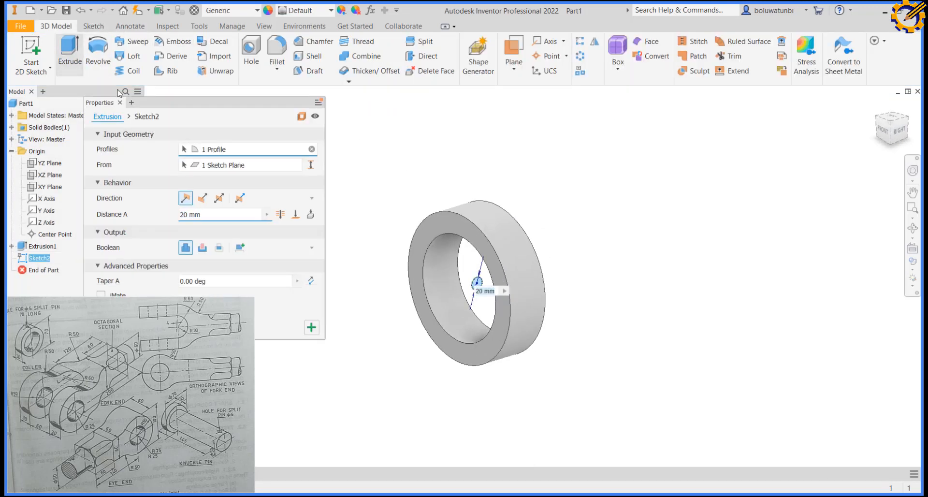
pyautogui.click(220, 202)
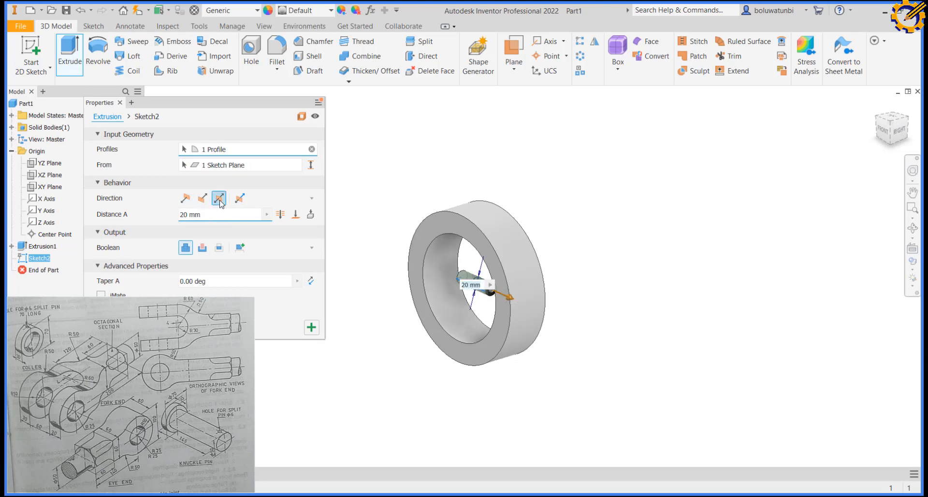
pyautogui.click(282, 216)
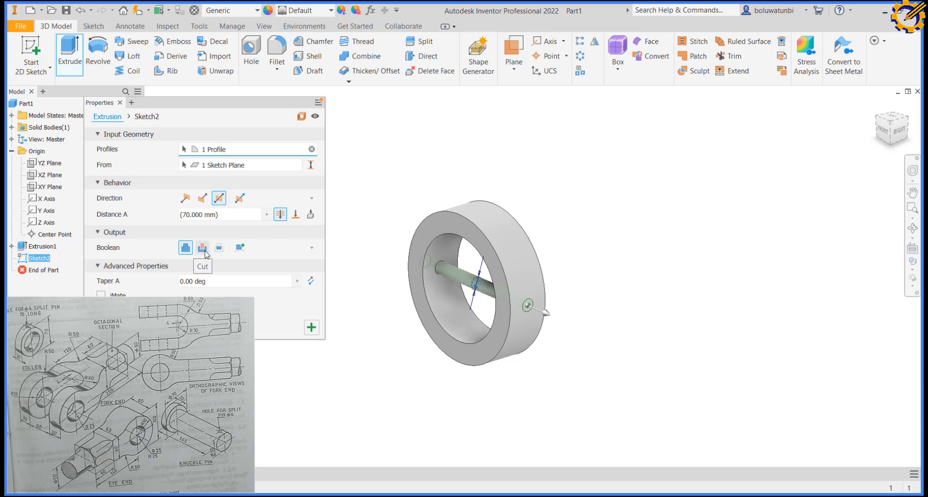
pyautogui.click(203, 250)
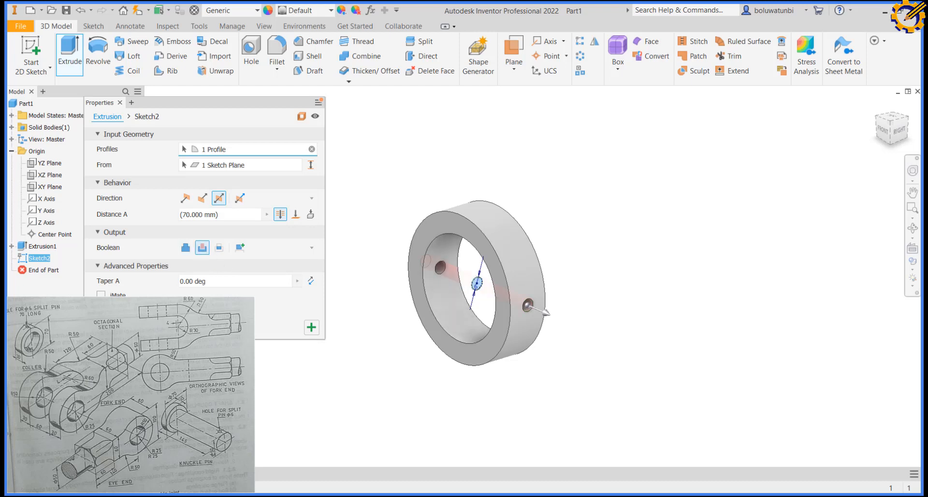
pyautogui.press('Return')
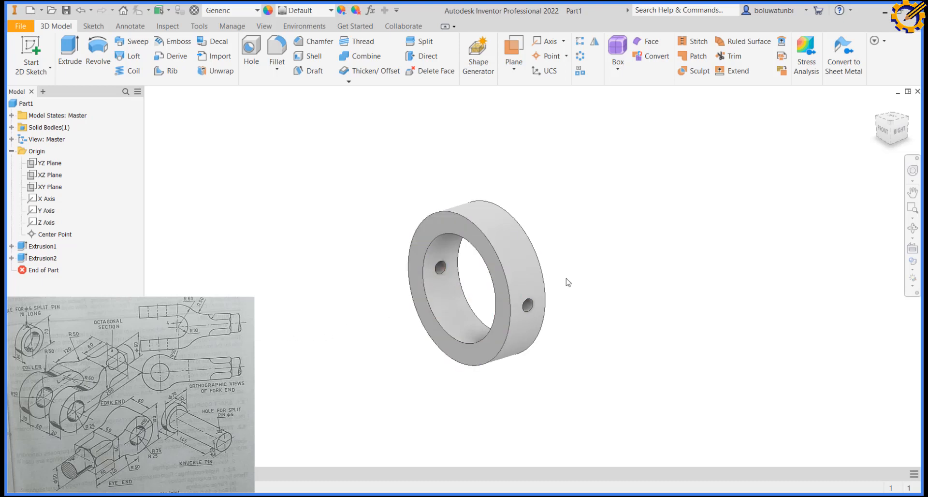
# - Save the part as COLLER in the current workspace folder
pyautogui.hotkey('ctrl', 's')
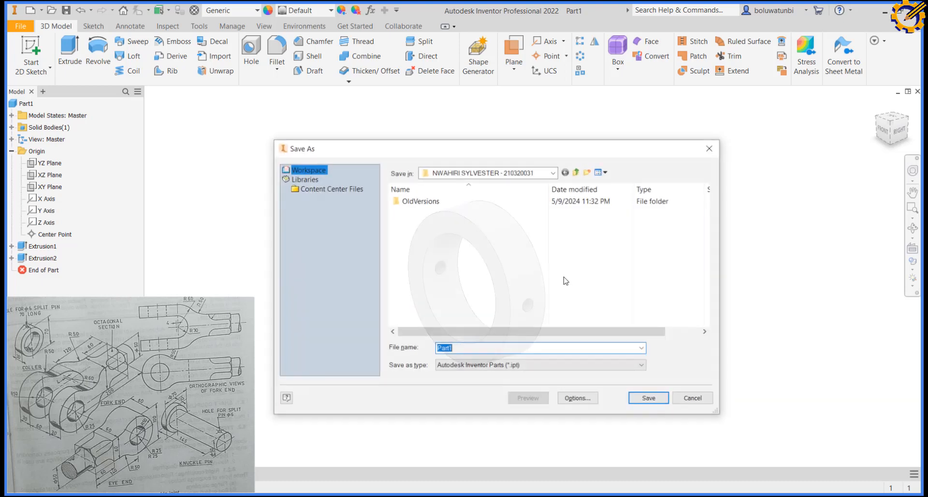
pyautogui.write('CO')
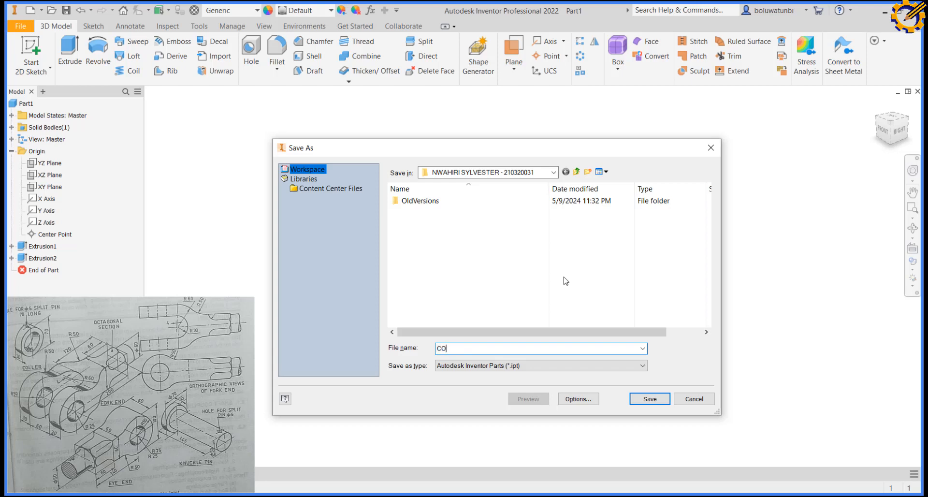
pyautogui.write('LLER')
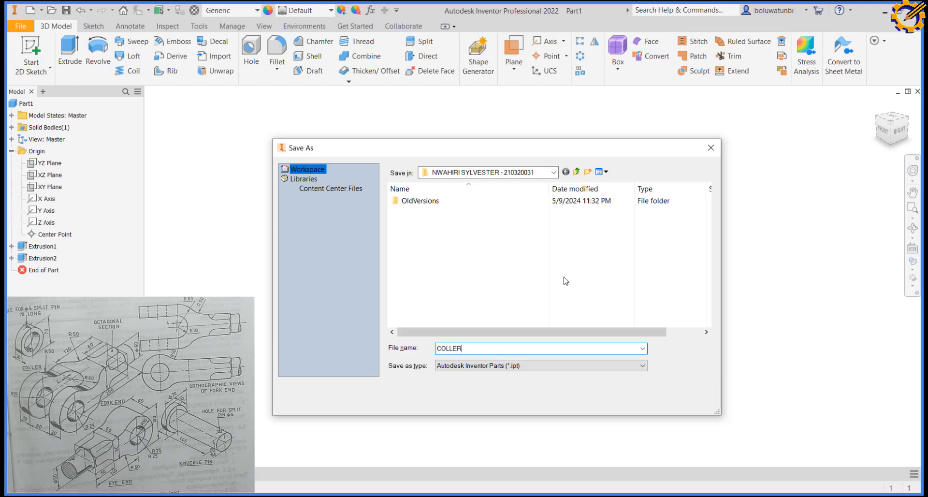
pyautogui.press('Return')
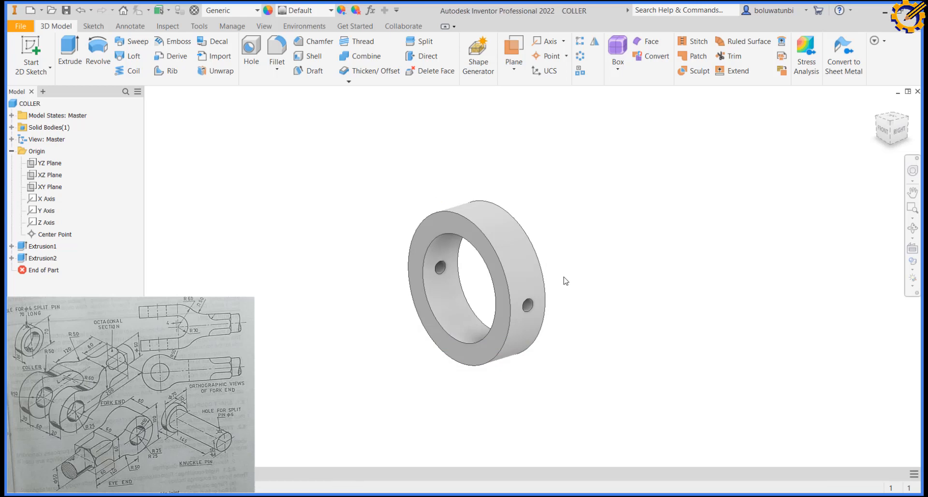
# - Create a new part from the Standard (mm).ipt template and start a sketch on its YZ plane
pyautogui.hotkey('ctrl', 'n')
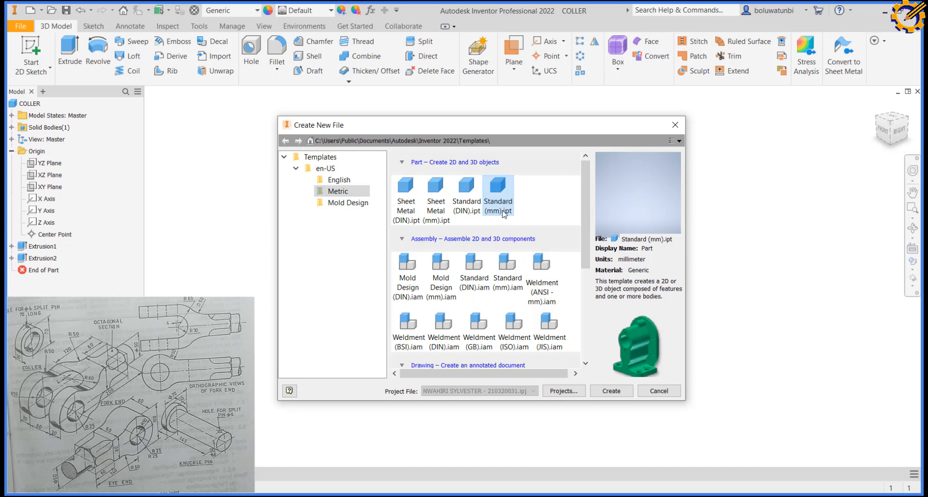
pyautogui.click(608, 392)
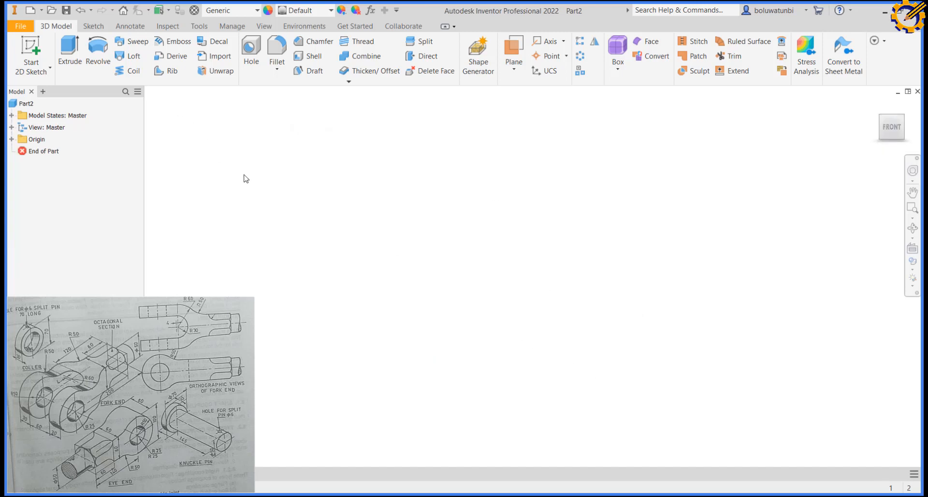
pyautogui.click(37, 44)
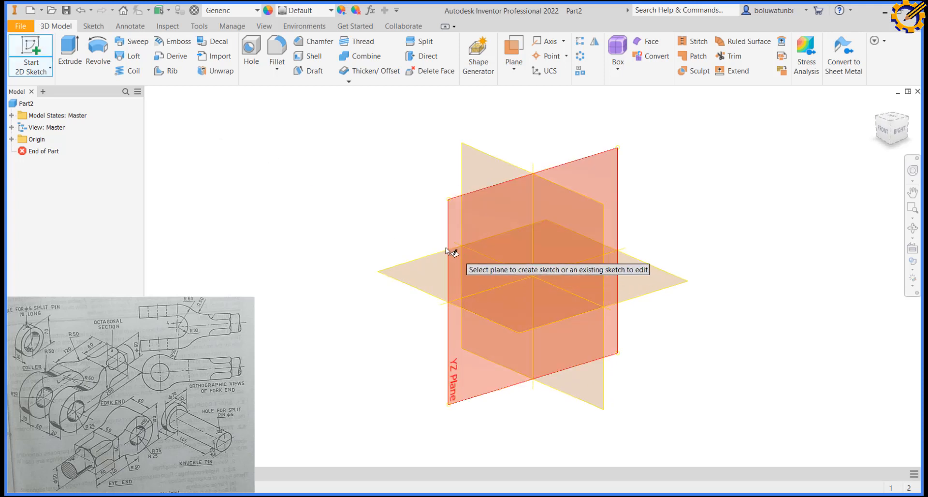
pyautogui.click(494, 215)
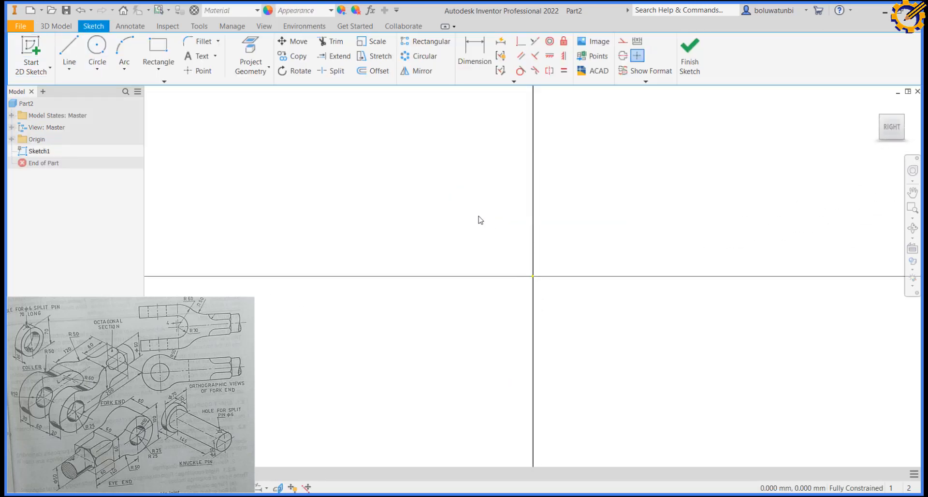
pyautogui.moveTo(402, 215); pyautogui.dragTo(425, 328, button='middle')
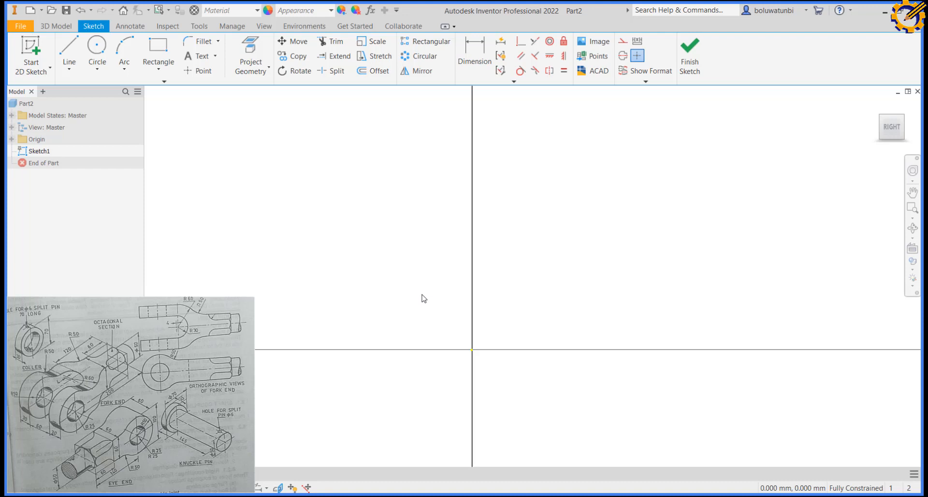
# - Sketch a closed stepped half-profile from the origin, about 54.6 mm tall, 9.2 mm wide above and 17.7 mm wide at its 5.6 mm high base
pyautogui.click(76, 47)
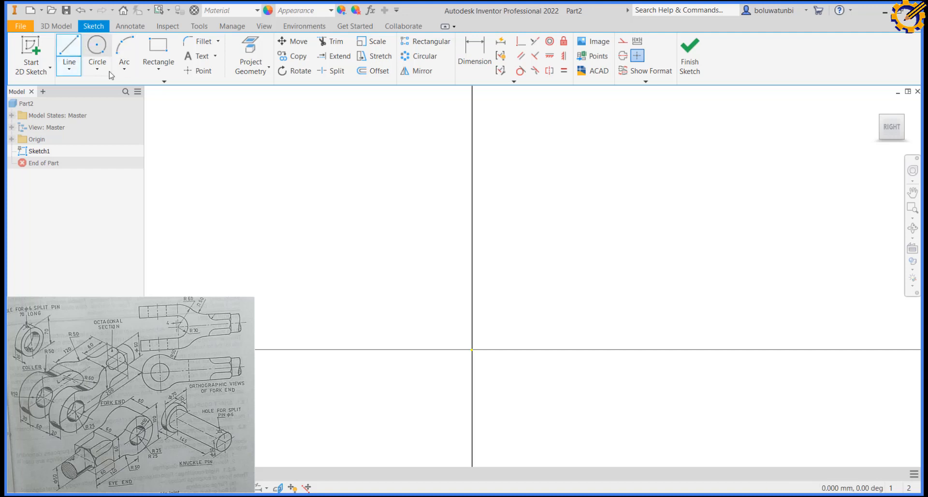
pyautogui.click(472, 349)
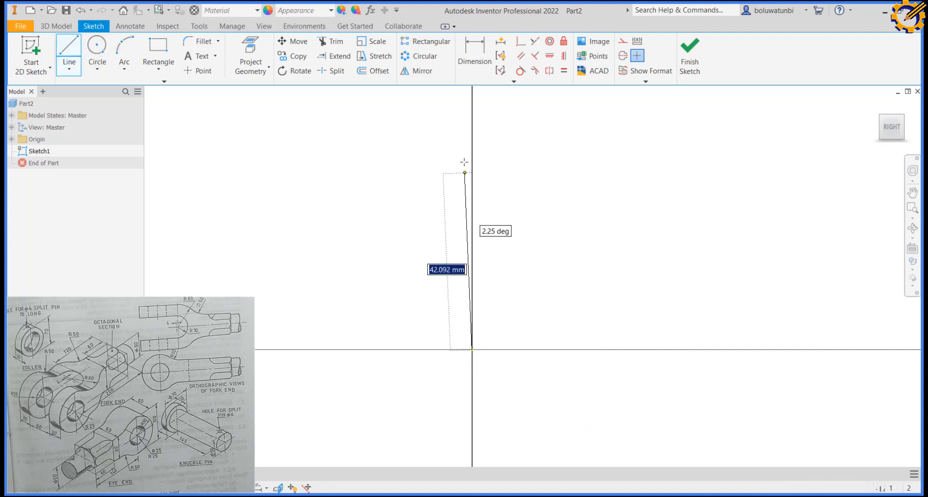
pyautogui.click(472, 140)
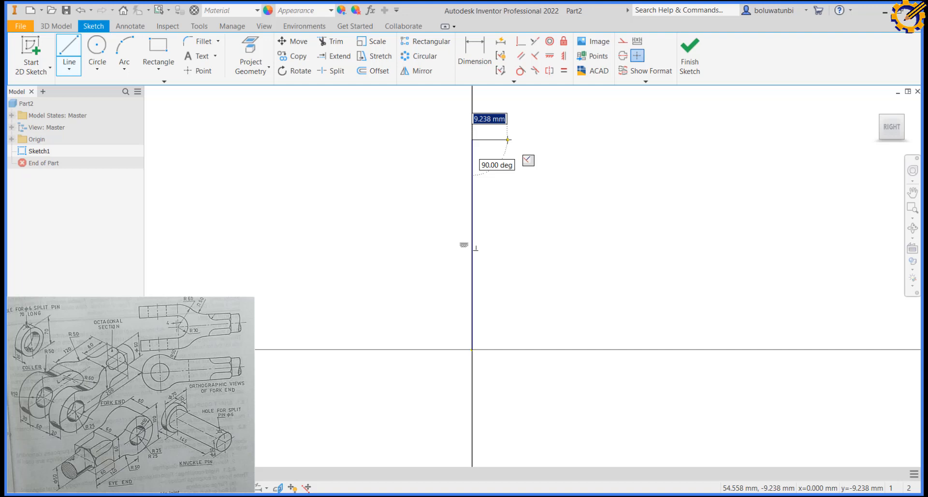
pyautogui.click(508, 139)
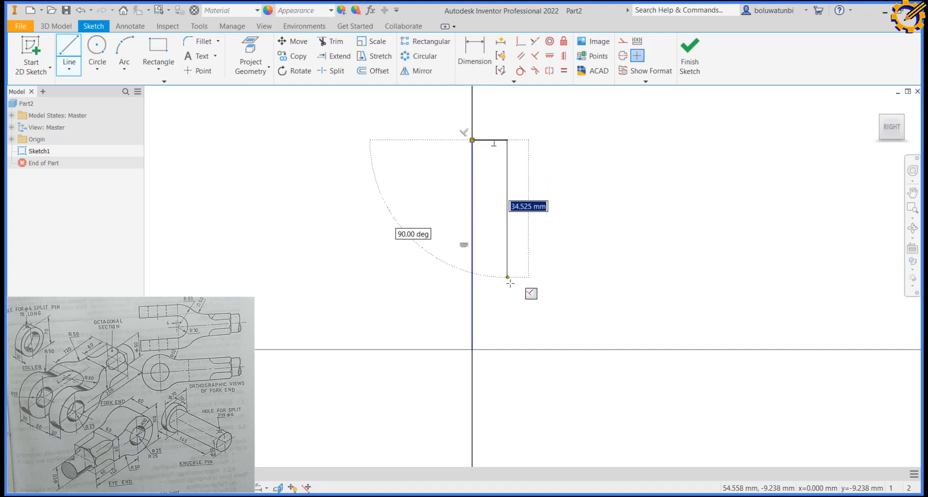
pyautogui.click(508, 327)
pyautogui.click(540, 327)
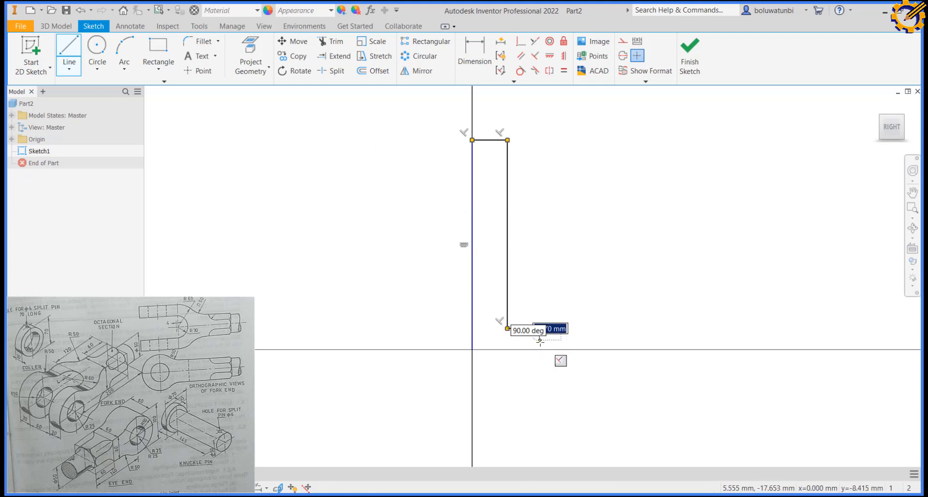
pyautogui.click(539, 349)
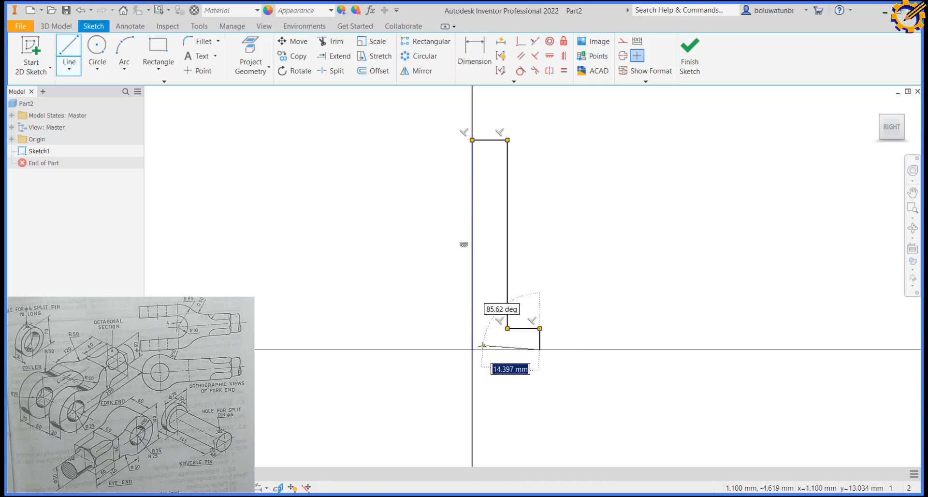
pyautogui.click(473, 349)
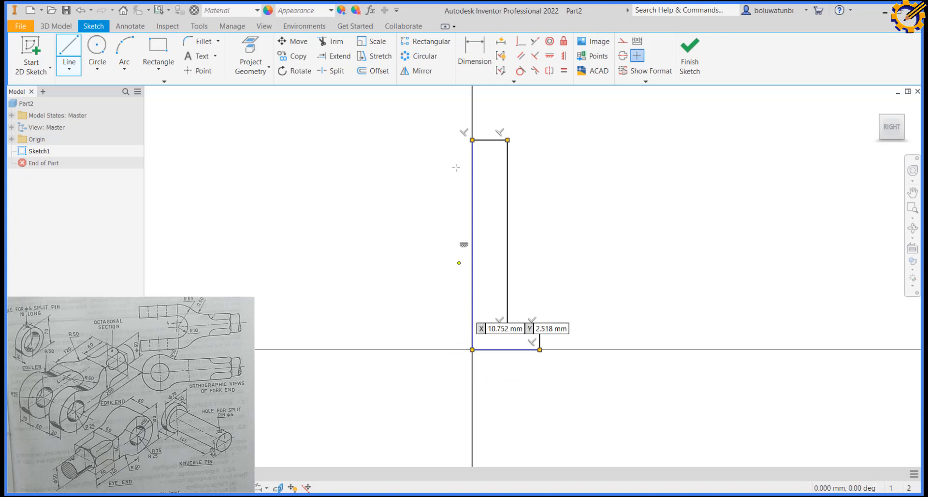
# - Dimension the profile's bottom edge to 35 mm and the height of its base flange to 12 mm
pyautogui.click(476, 56)
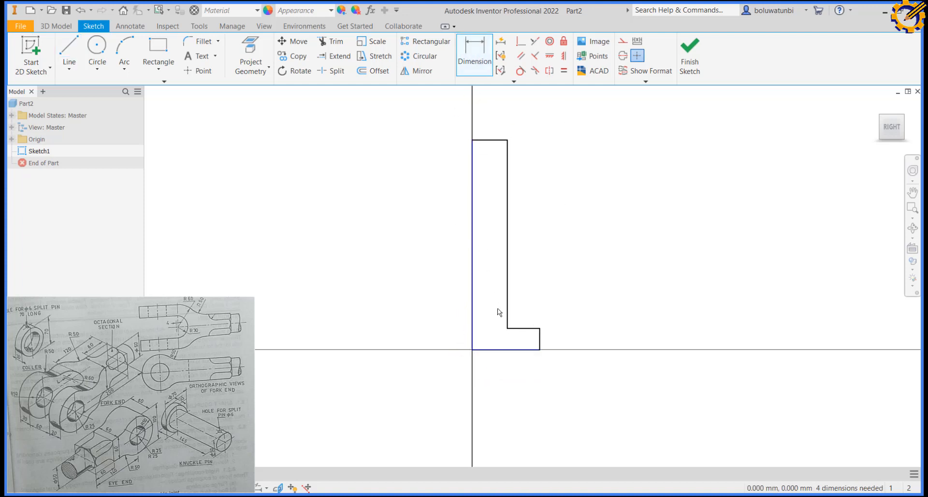
pyautogui.click(503, 349)
pyautogui.click(503, 374)
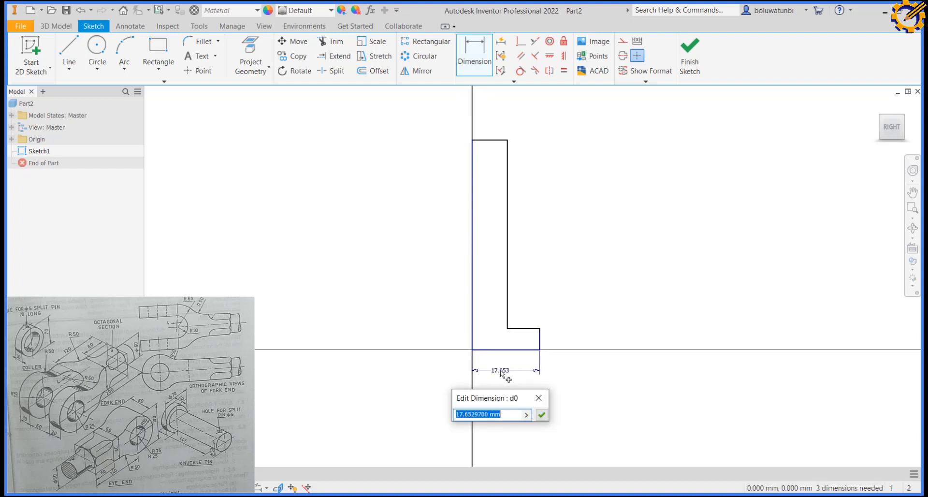
pyautogui.write('35')
pyautogui.press('Return')
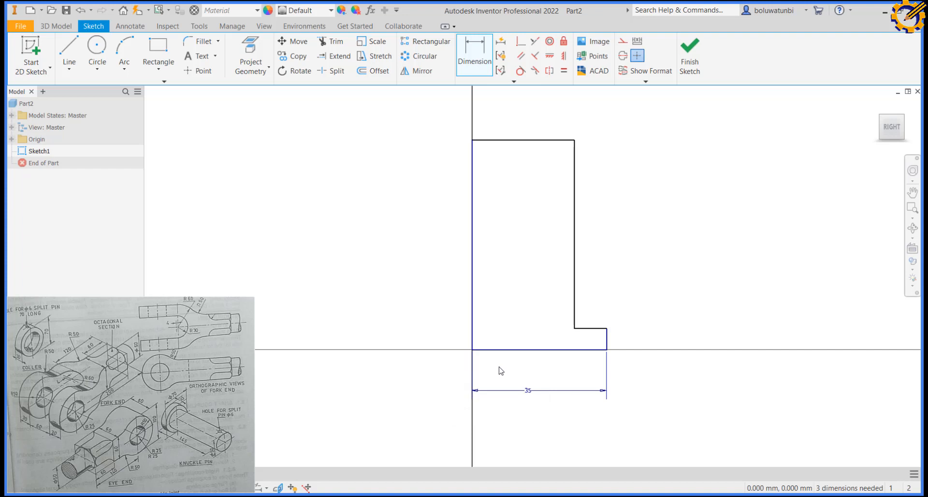
pyautogui.click(607, 344)
pyautogui.click(624, 343)
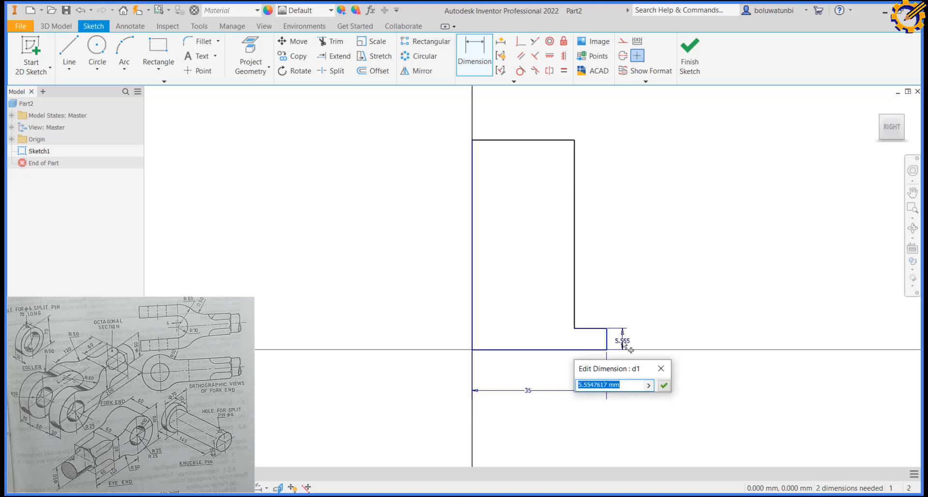
pyautogui.write('12')
pyautogui.press('Return')
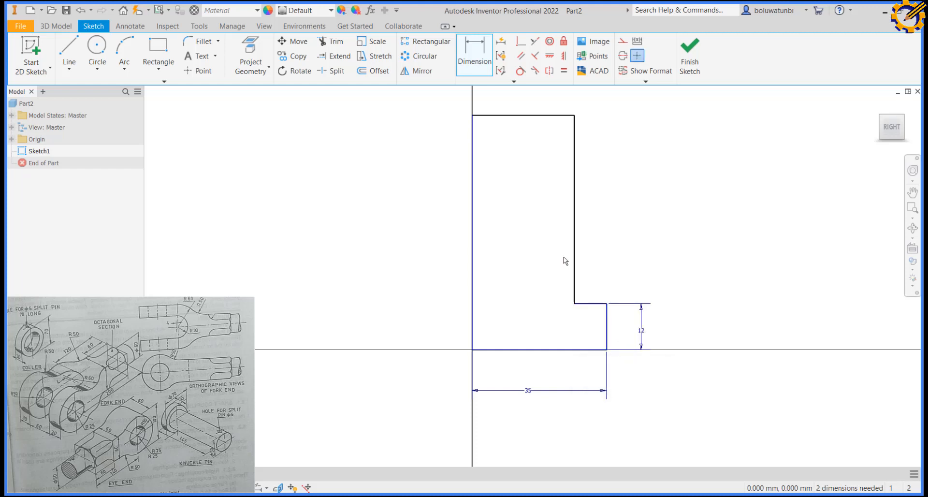
# - Dimension the profile's top edge to 25 mm and its full height along the vertical axis to 145 mm
pyautogui.moveTo(563, 261); pyautogui.dragTo(563, 306, button='middle')
pyautogui.click(514, 170)
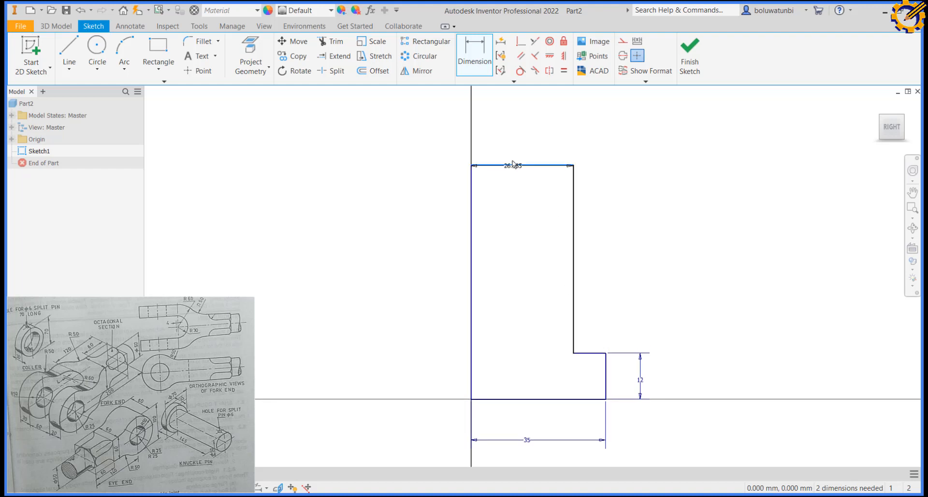
pyautogui.click(511, 139)
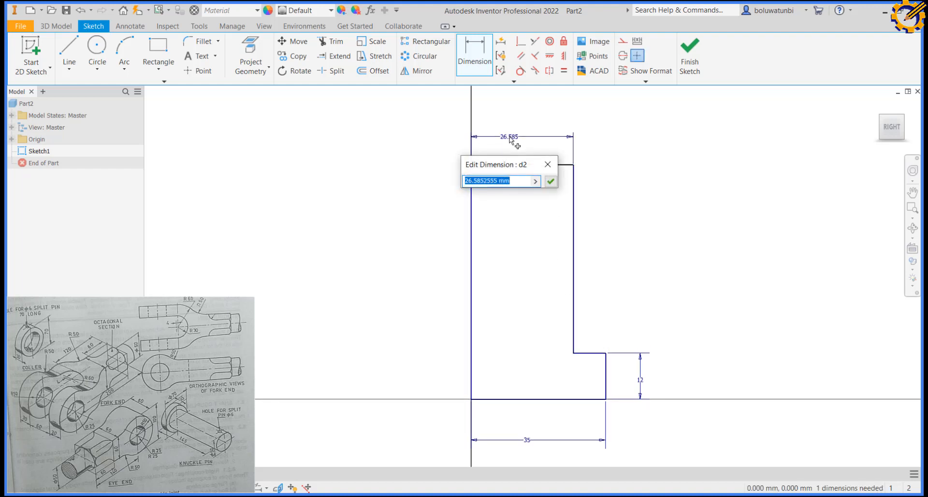
pyautogui.write('25')
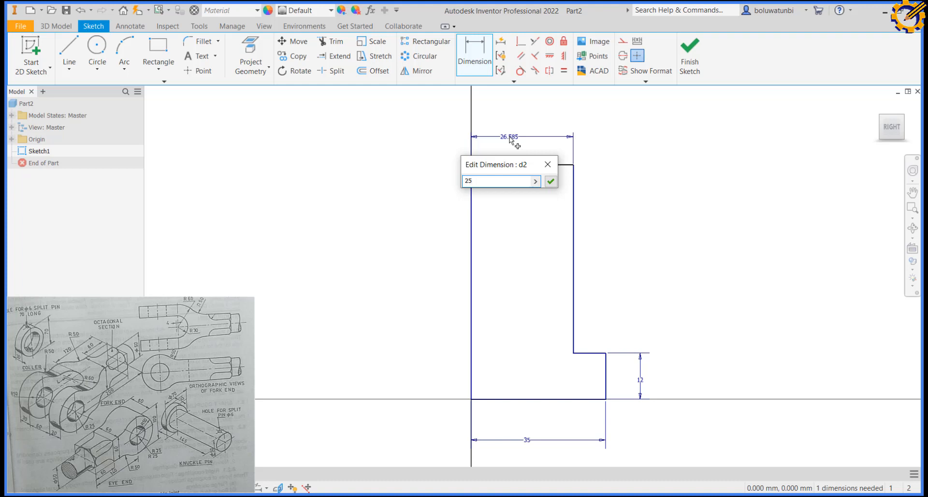
pyautogui.press('Return')
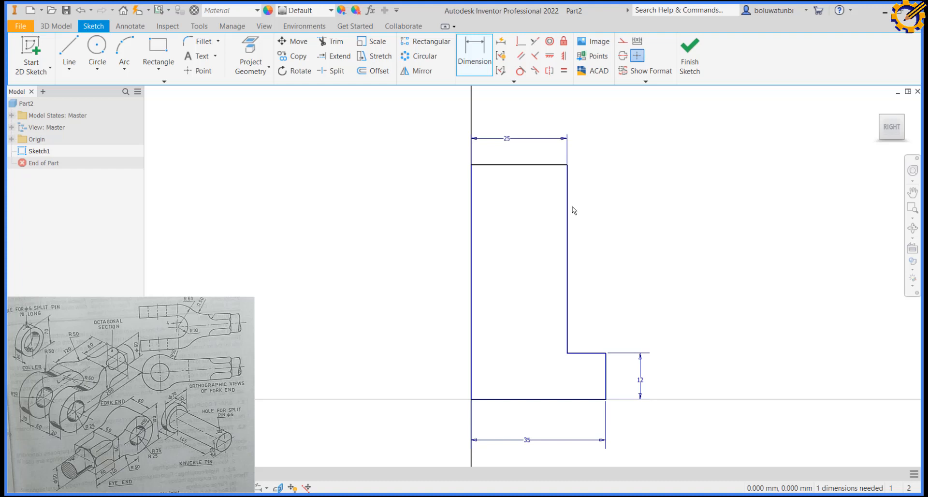
pyautogui.click(473, 269)
pyautogui.click(434, 267)
pyautogui.write('1')
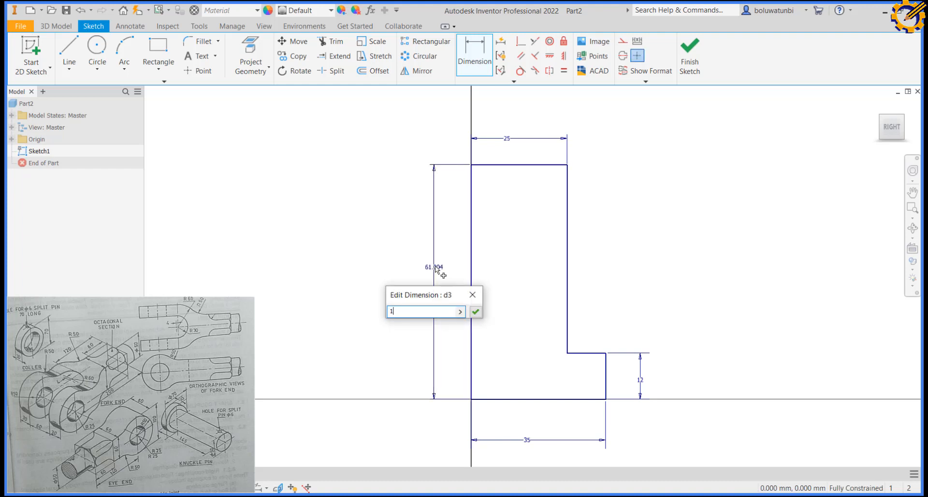
pyautogui.write('45')
pyautogui.press('Return')
# - Finish the sketch and revolve the profile a full 360 degrees about its 145 mm vertical edge
pyautogui.scroll(-5, 612, 212)
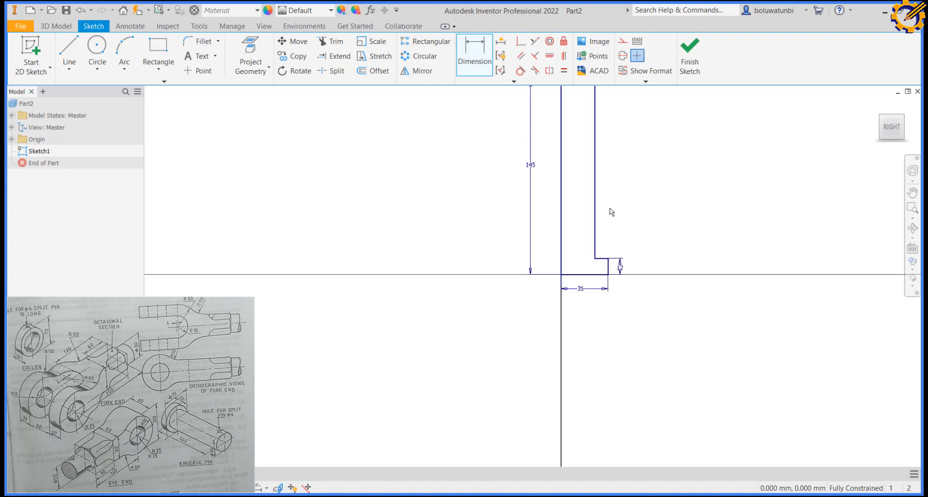
pyautogui.moveTo(612, 212); pyautogui.dragTo(570, 279, button='middle')
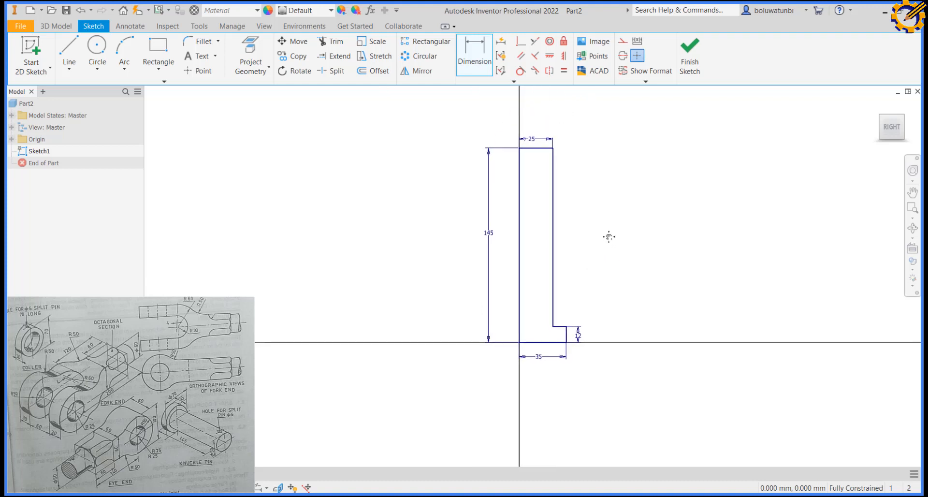
pyautogui.scroll(1, 609, 237)
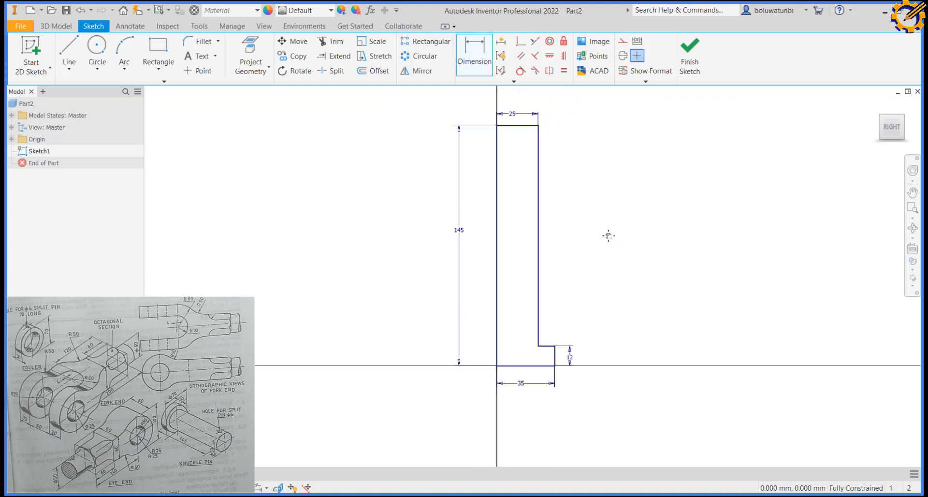
pyautogui.click(689, 59)
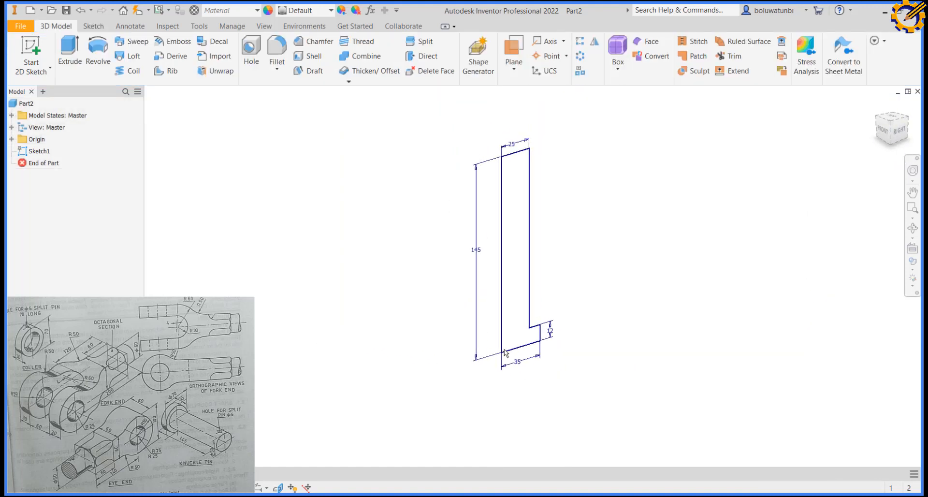
pyautogui.click(109, 59)
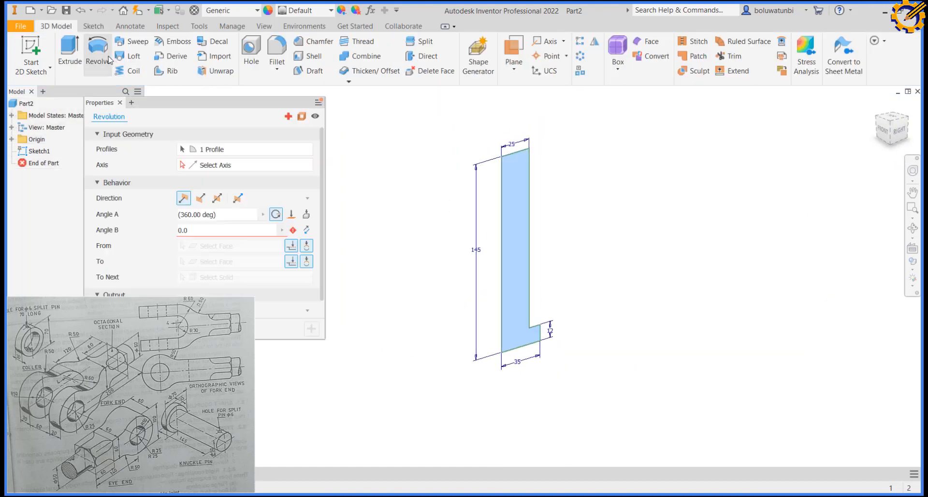
pyautogui.click(500, 206)
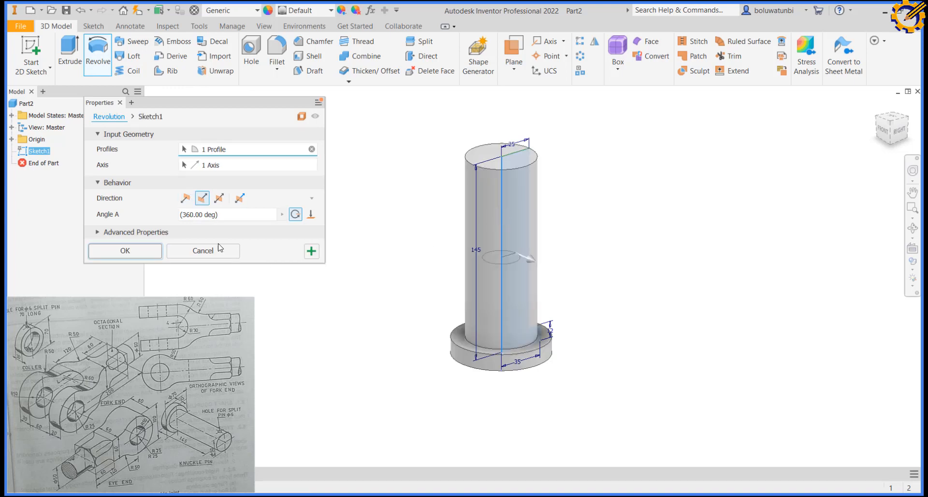
pyautogui.click(129, 250)
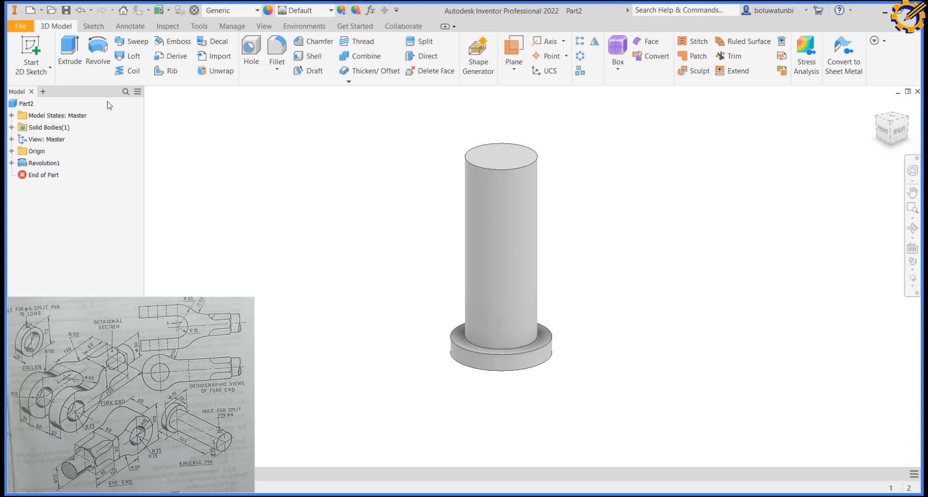
# - Start a sketch on the YZ origin plane and slice the pin's display at the sketch plane
pyautogui.click(11, 152)
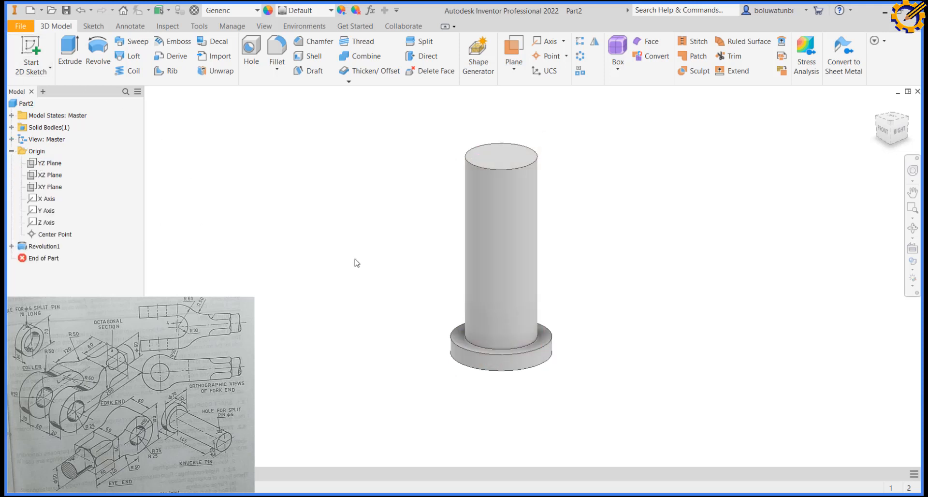
pyautogui.click(50, 168)
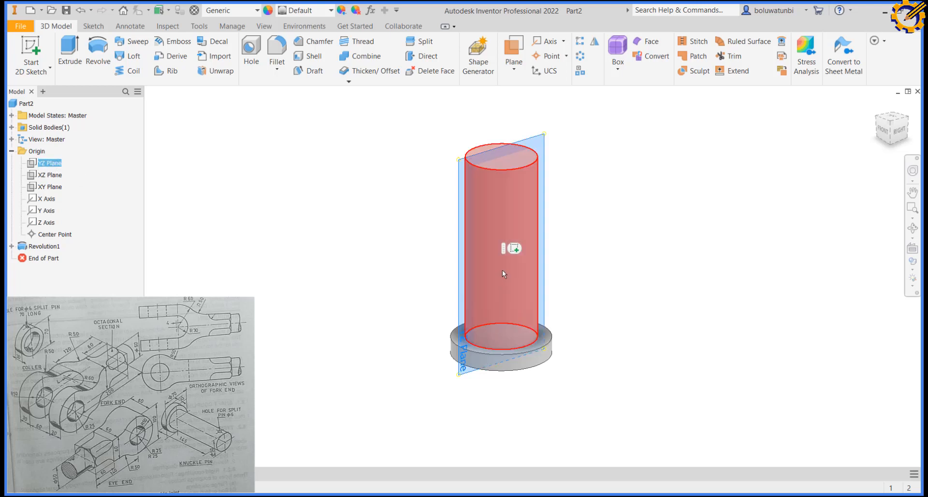
pyautogui.press('s')
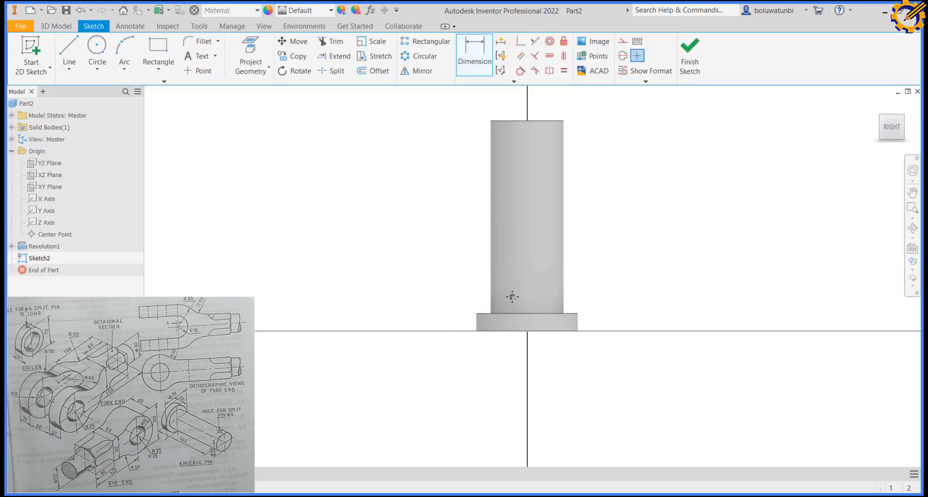
pyautogui.press('F7')
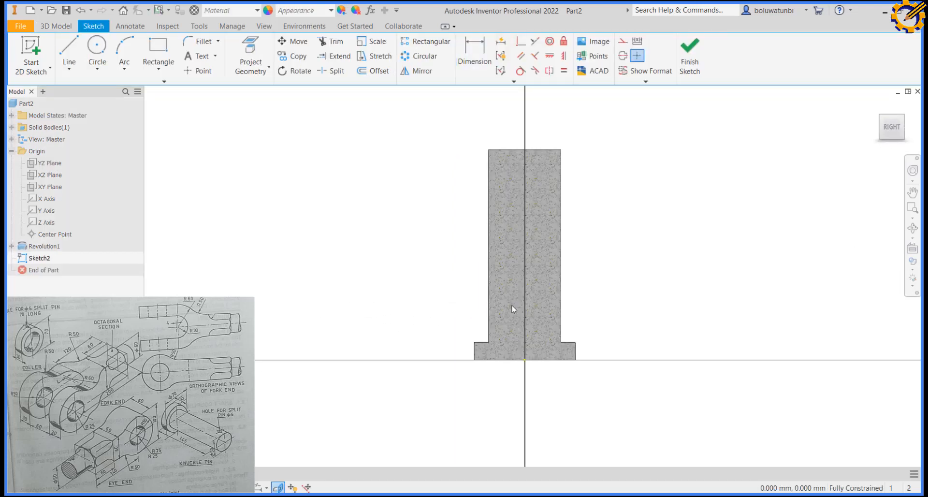
# - Draw a 6 mm diameter circle centred on the pin's vertical axis near its upper end
pyautogui.click(98, 45)
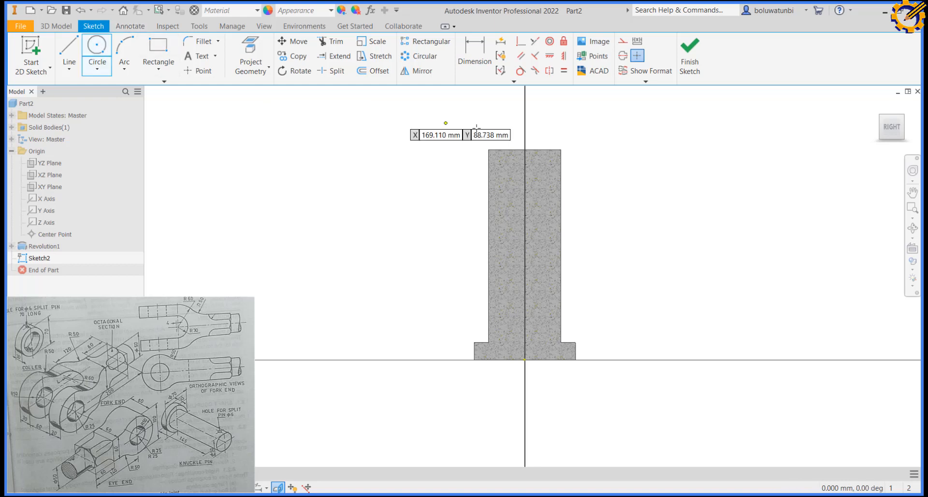
pyautogui.click(525, 176)
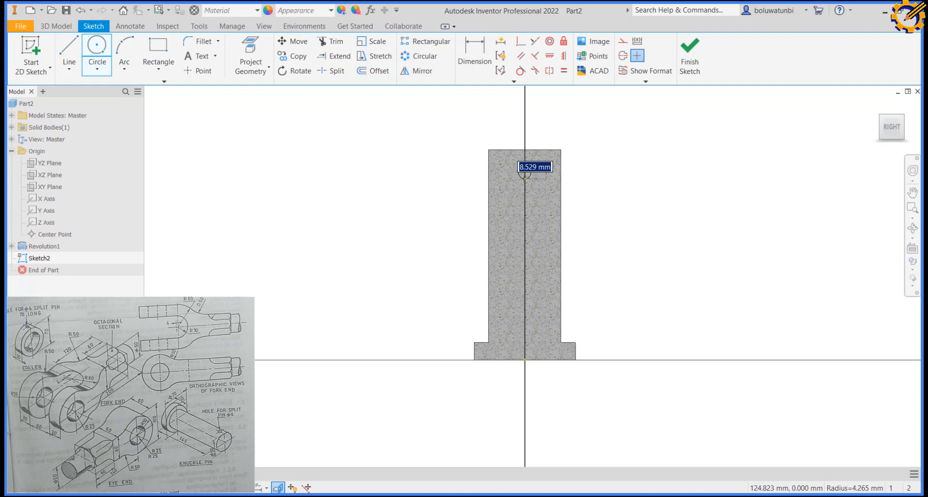
pyautogui.write('6')
pyautogui.press('Return')
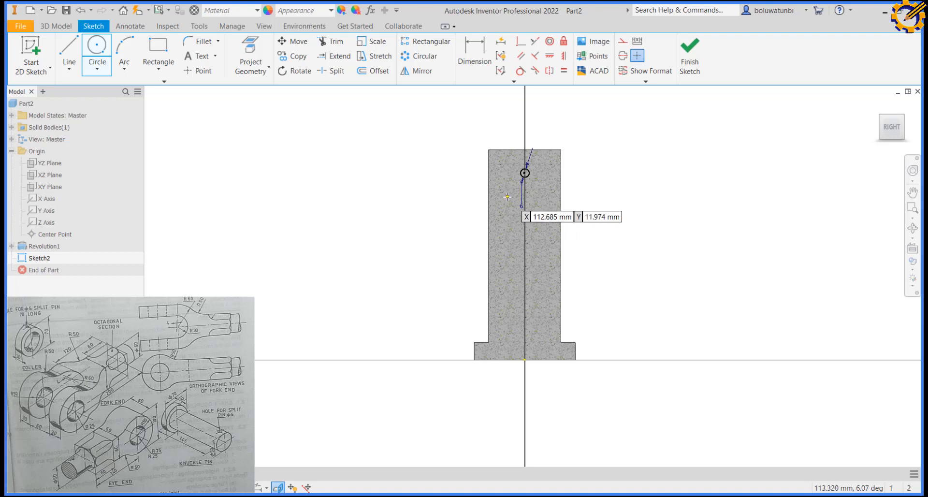
# - Dimension the 6 mm circle's centre at 121 mm above the pin's base edge
pyautogui.click(477, 61)
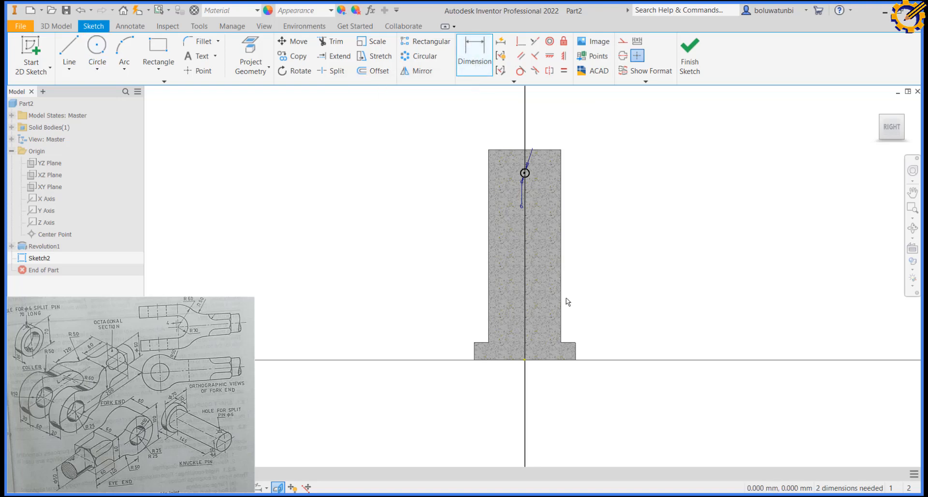
pyautogui.click(548, 361)
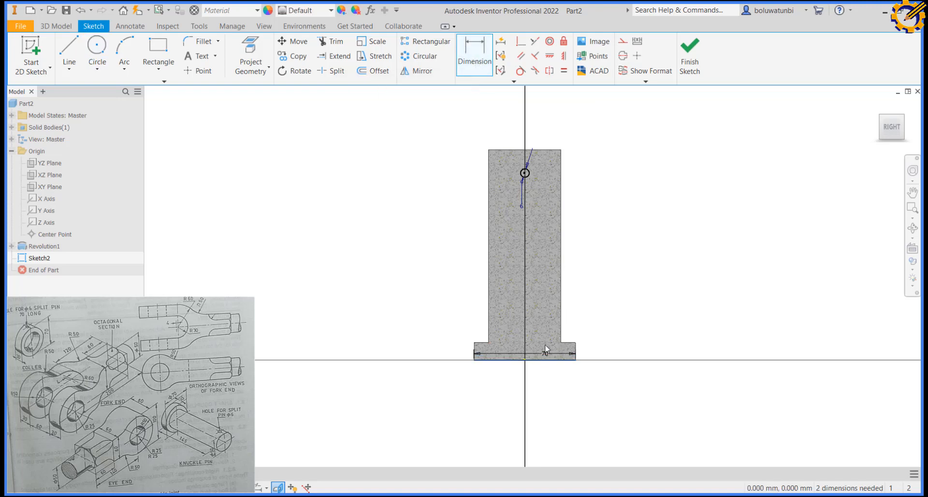
pyautogui.click(525, 173)
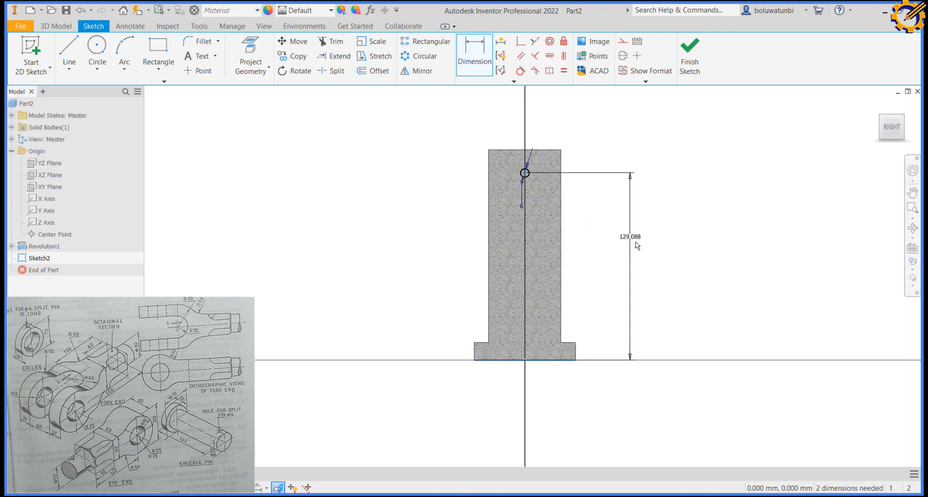
pyautogui.click(656, 255)
pyautogui.write('1')
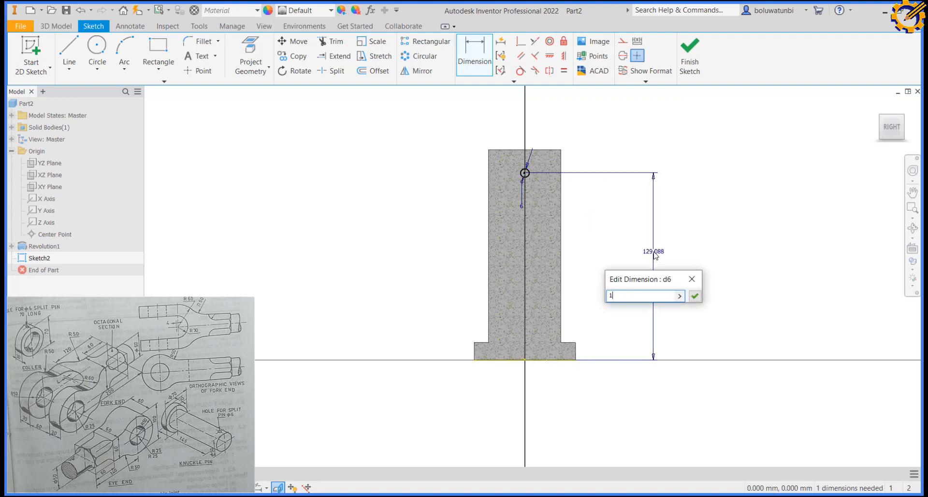
pyautogui.write('21')
pyautogui.click(695, 296)
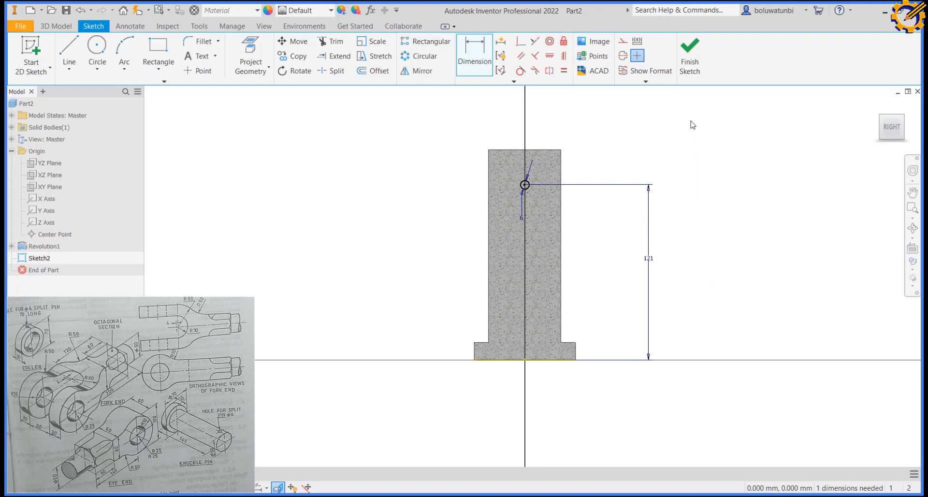
# - Finish the sketch and extrude the 6 mm circle as a symmetric cut through all of the pin
pyautogui.click(683, 71)
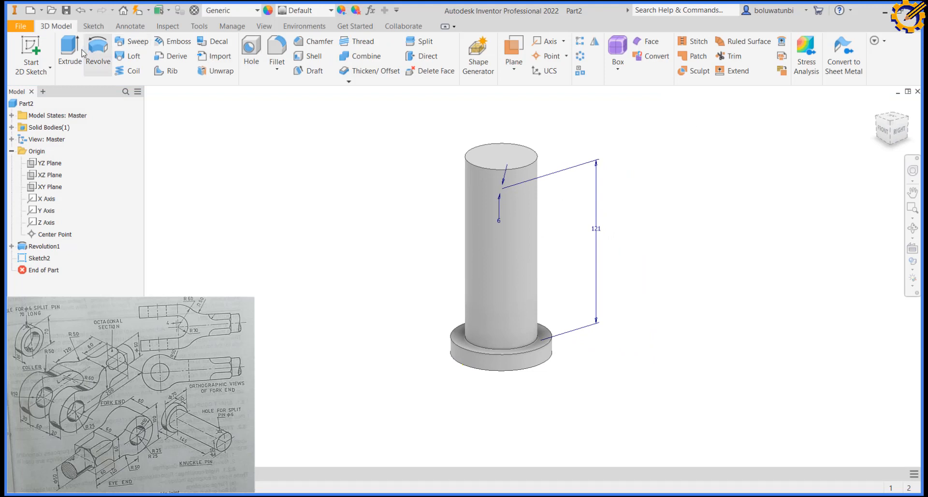
pyautogui.click(75, 58)
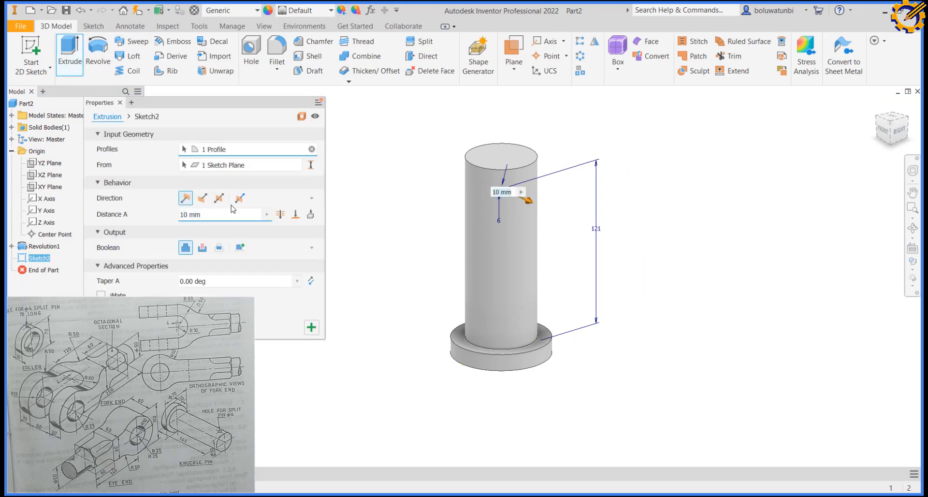
pyautogui.click(221, 199)
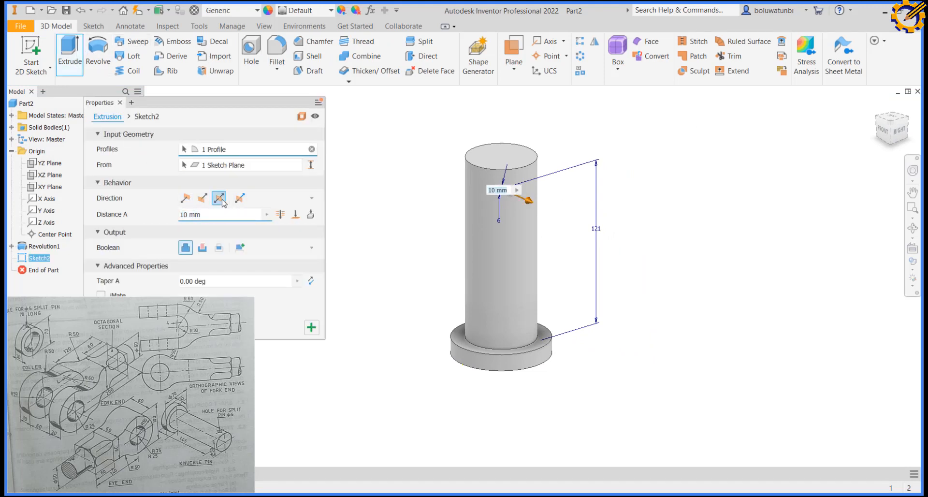
pyautogui.click(280, 216)
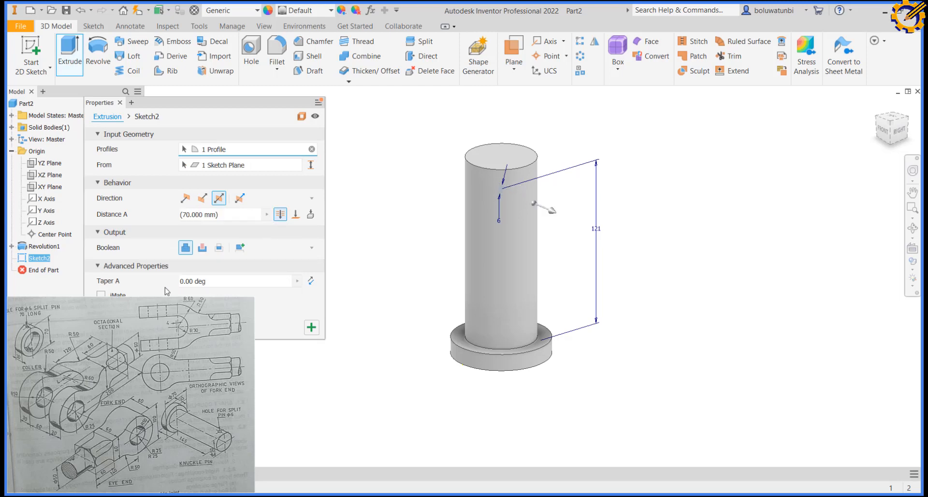
pyautogui.click(202, 247)
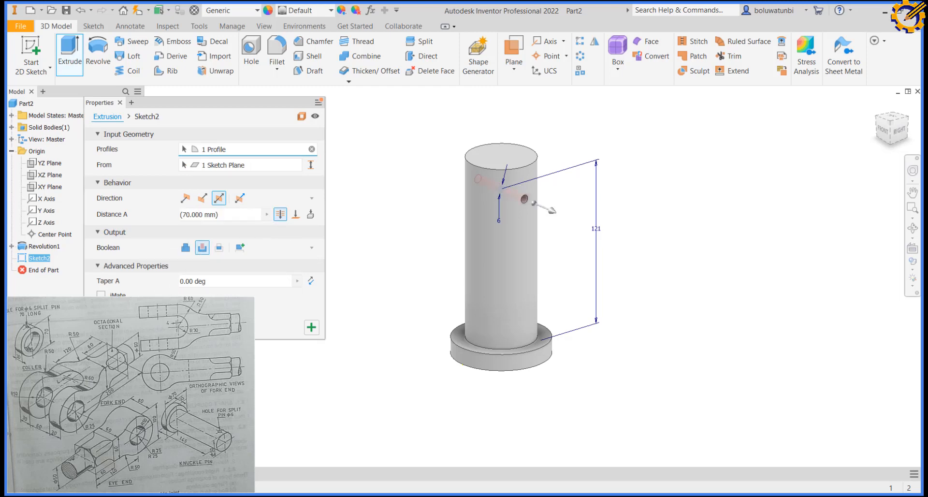
pyautogui.press('Return')
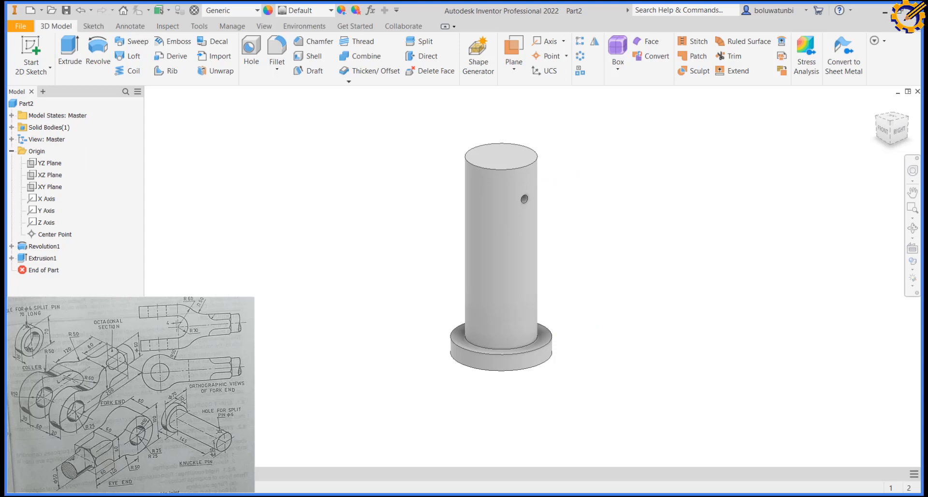
# - Save the part in the project folder as KNUCKLE PIN
pyautogui.hotkey('ctrl', 's')
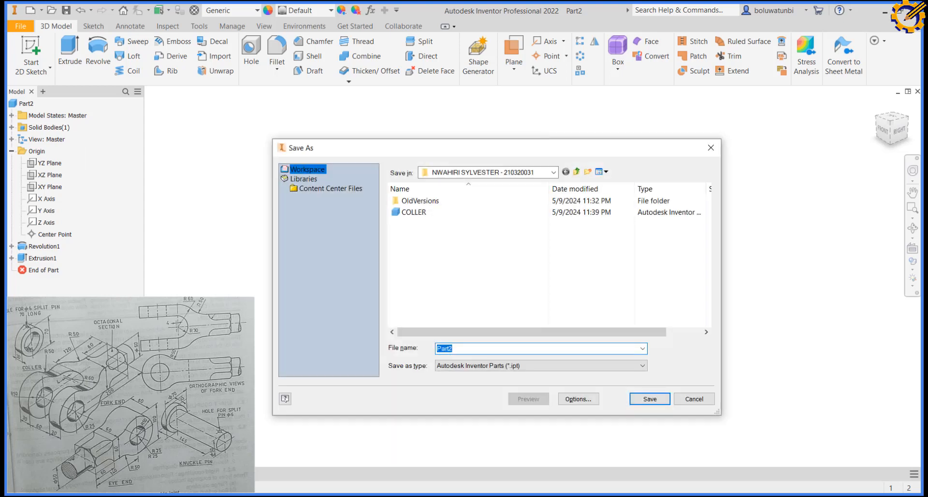
pyautogui.write('KNUCKLE PIN')
pyautogui.press('Return')
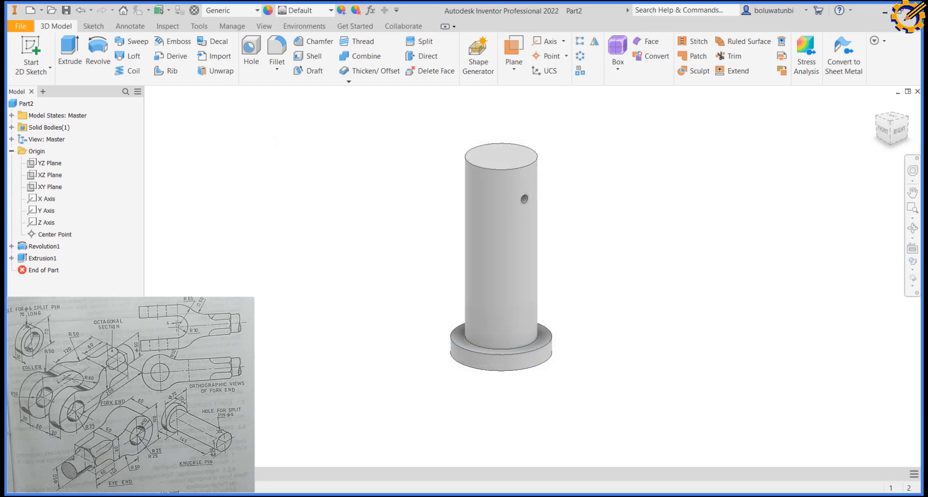
# - Create a new part from the metric Standard (mm).ipt template and start a sketch on the YZ plane
pyautogui.hotkey('ctrl', 'n')
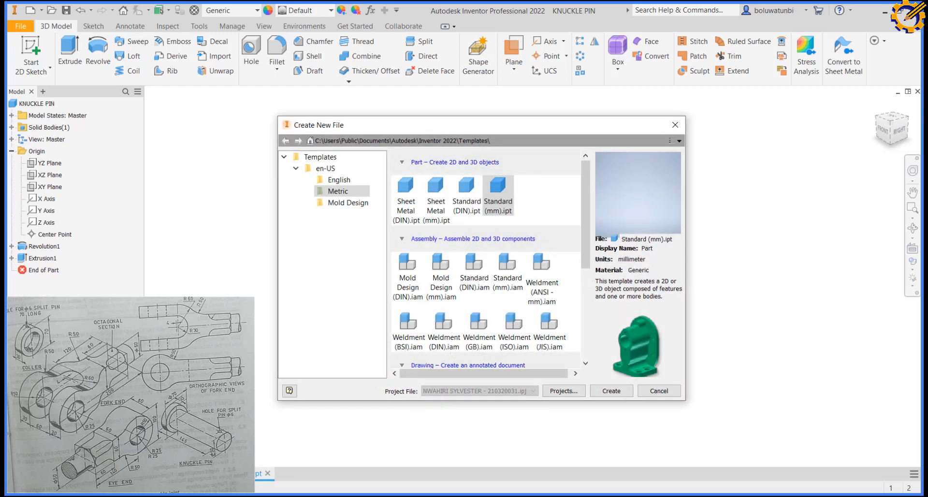
pyautogui.click(608, 397)
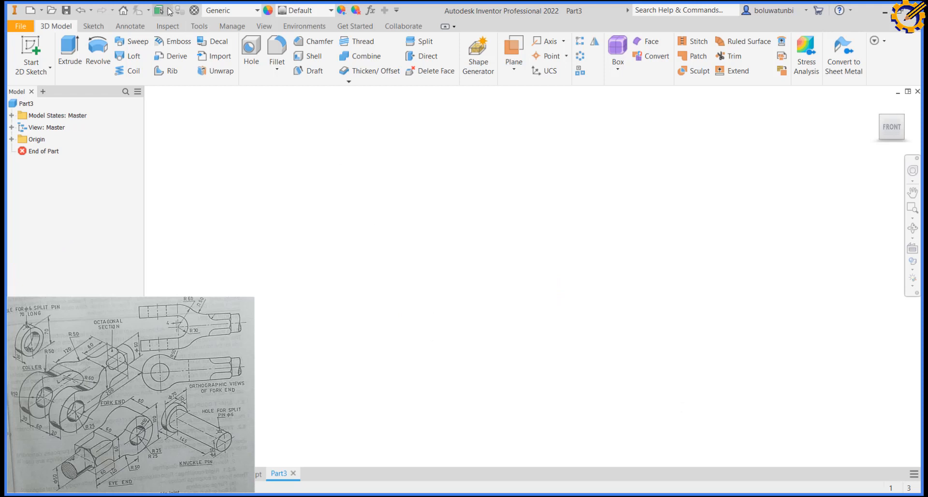
pyautogui.click(42, 45)
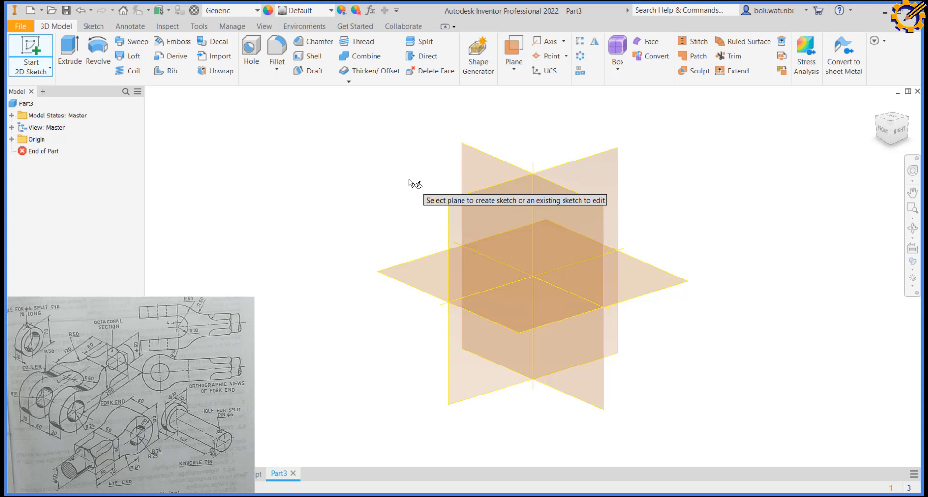
pyautogui.click(503, 211)
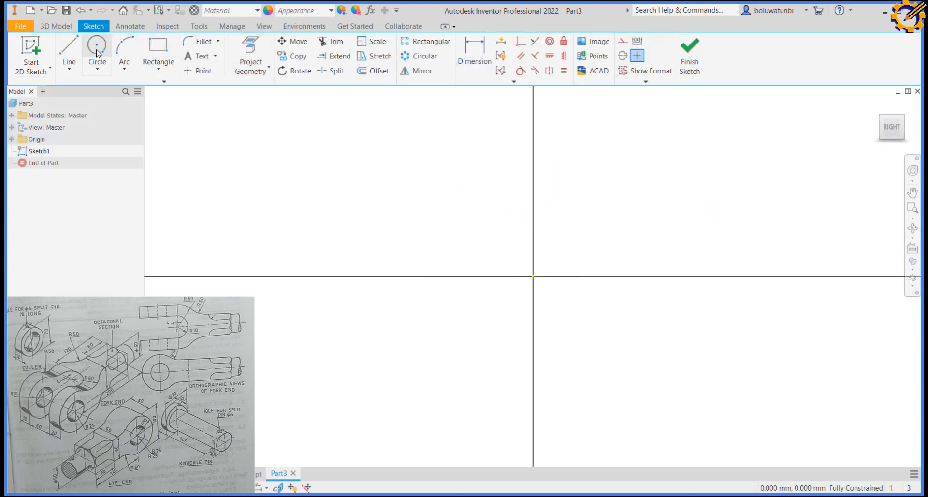
# - Draw two concentric circles centred on the origin with diameters of 50 mm and 100 mm
pyautogui.click(97, 51)
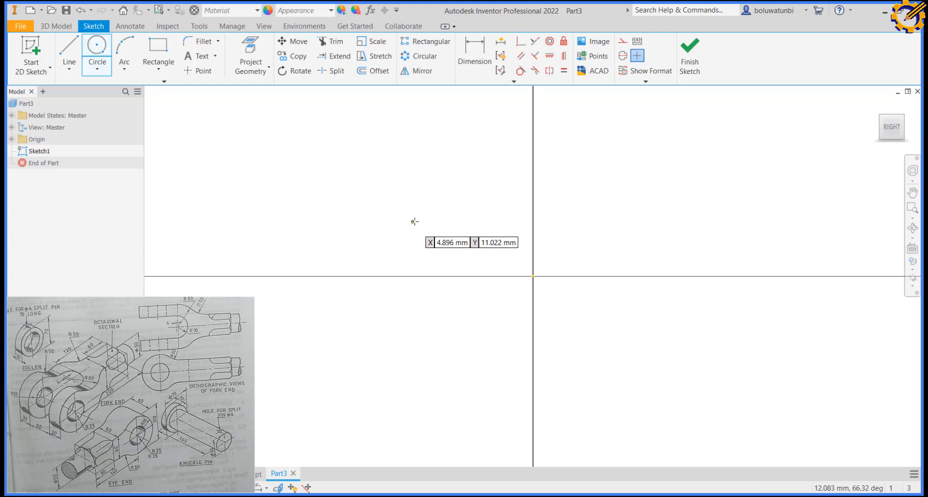
pyautogui.click(533, 274)
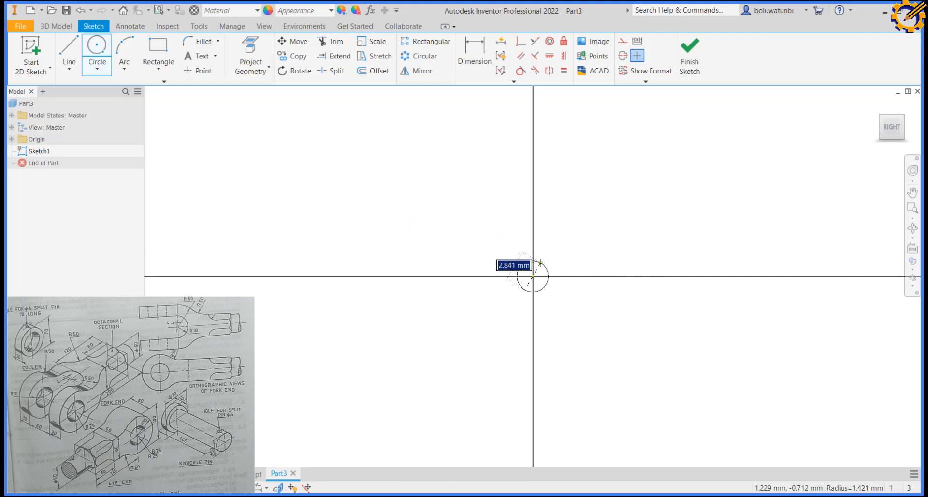
pyautogui.write('50')
pyautogui.press('Return')
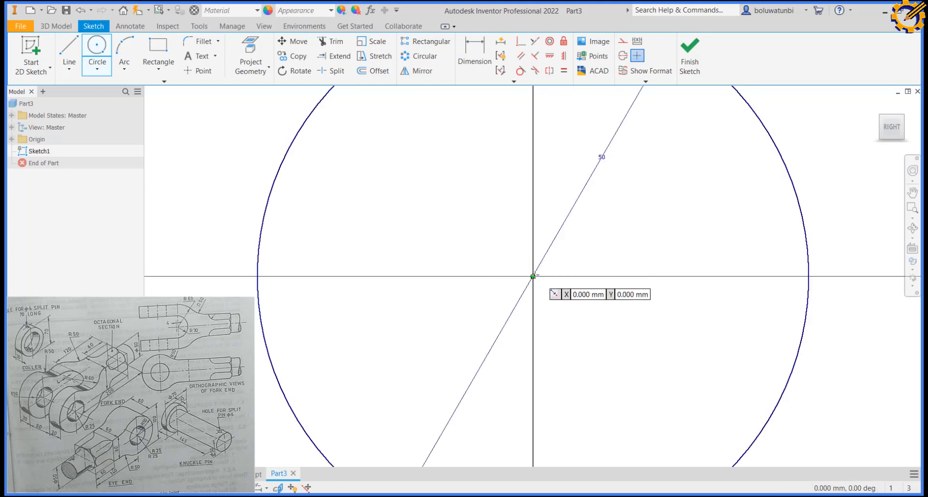
pyautogui.click(533, 276)
pyautogui.write('100')
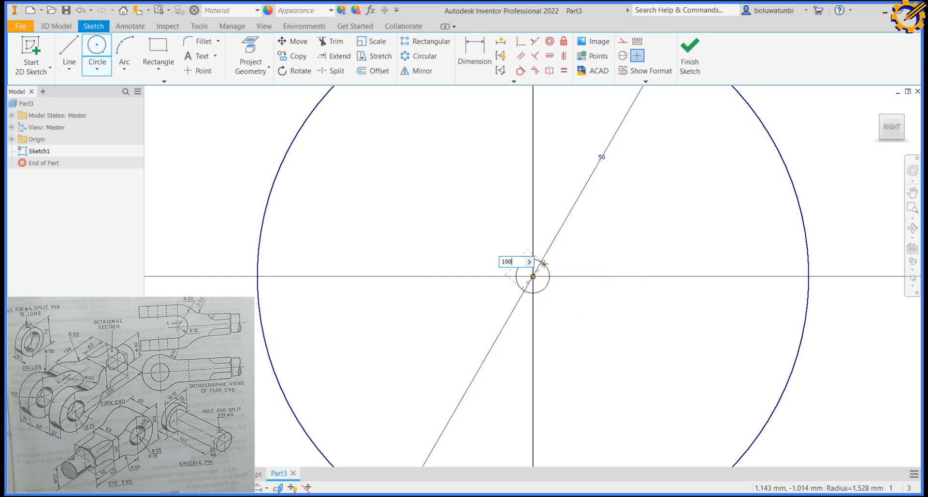
pyautogui.press('Return')
# - Draw a three-sided rectangular arm from the outer circle's edge, about 59 mm tall, ending about 167 mm from the circles' centre
pyautogui.scroll(-8, 470, 267)
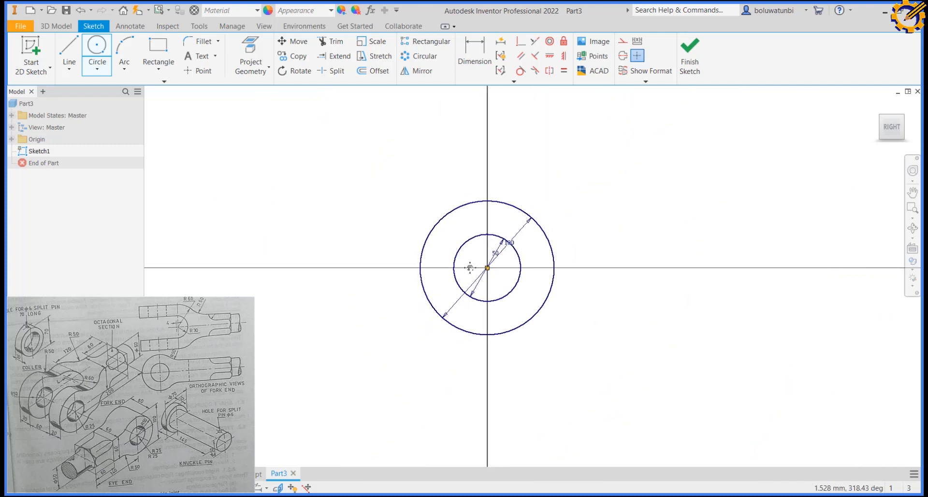
pyautogui.moveTo(470, 267); pyautogui.dragTo(372, 270, button='middle')
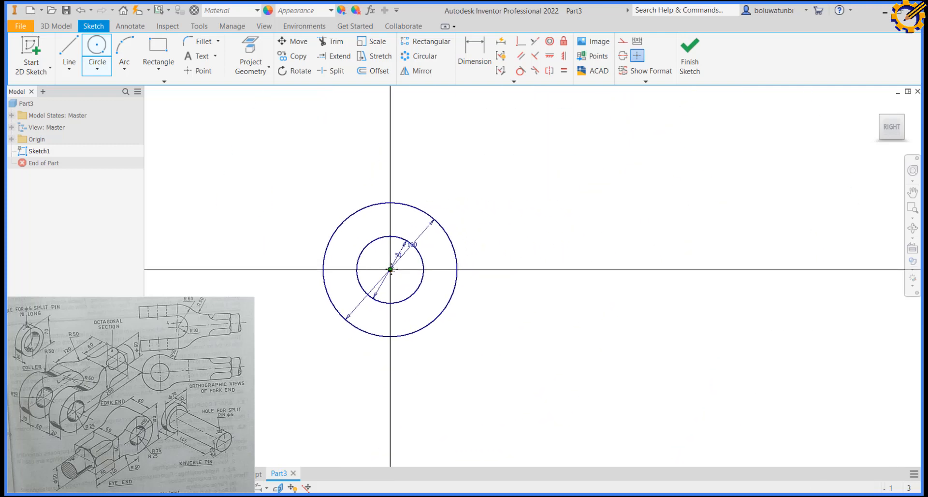
pyautogui.click(99, 48)
pyautogui.press('l')
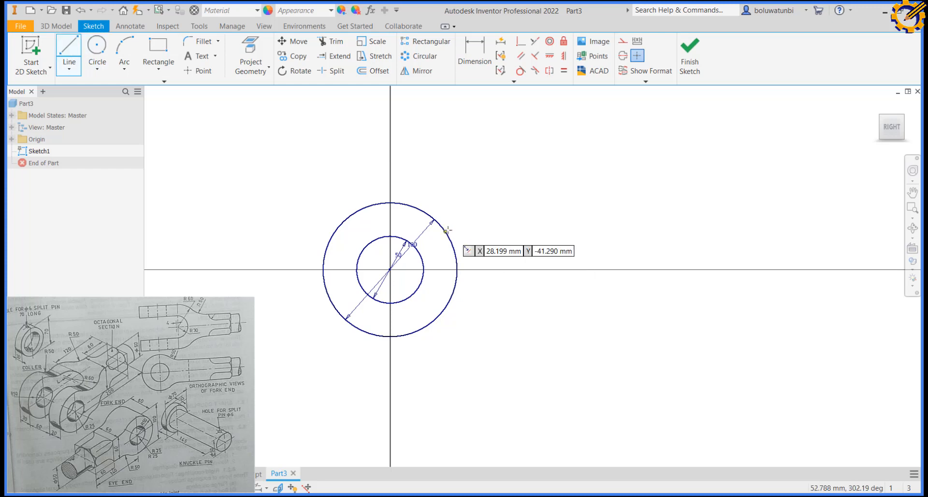
pyautogui.click(443, 230)
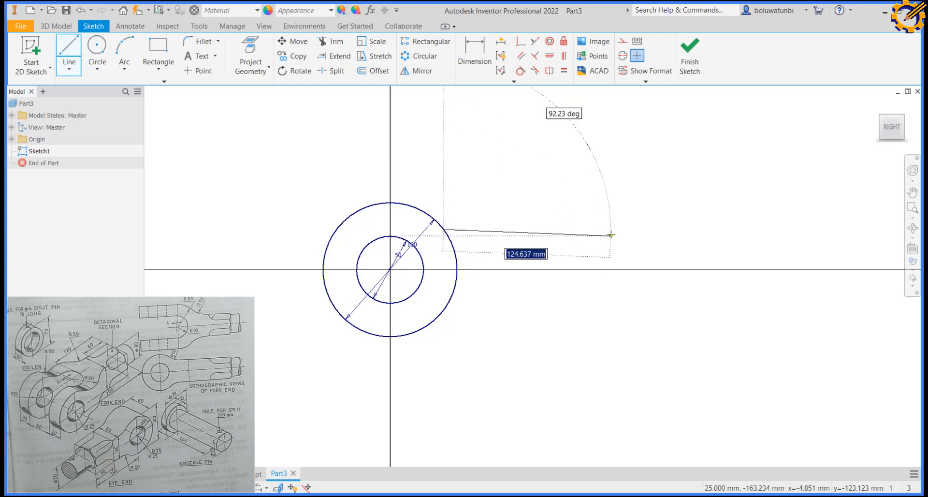
pyautogui.click(613, 230)
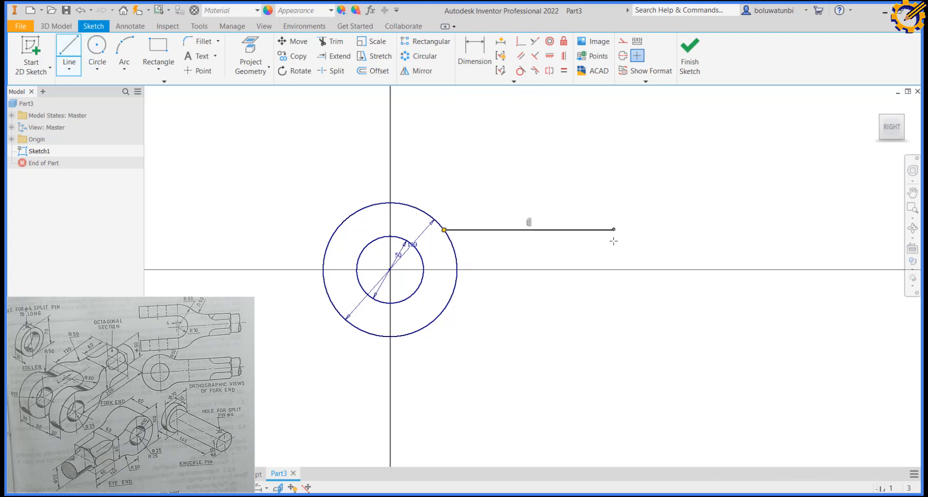
pyautogui.click(614, 308)
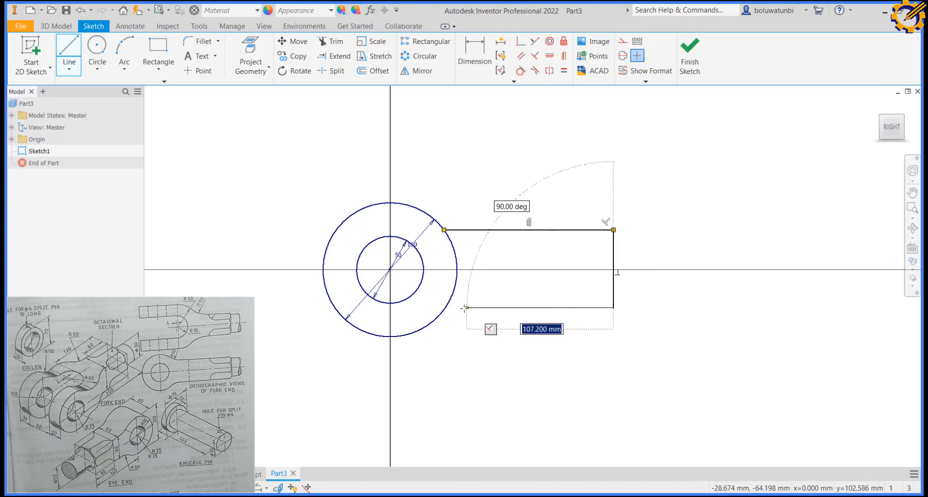
pyautogui.click(444, 308)
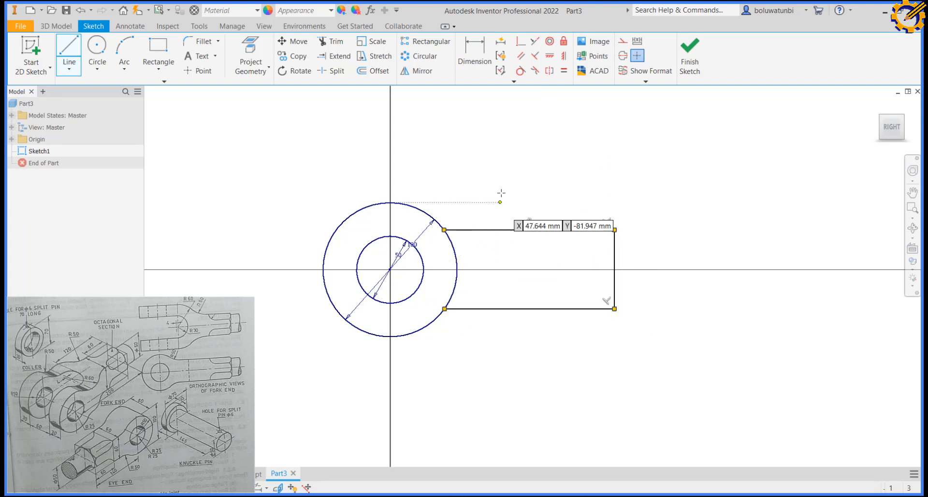
# - Draw a horizontal construction line from the circles' centre to beyond the arm's end edge, then turn construction mode off
pyautogui.click(623, 42)
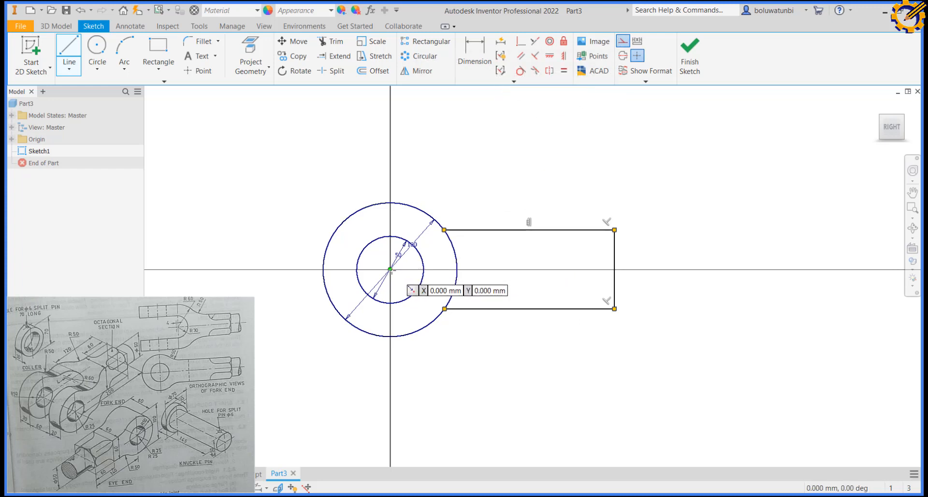
pyautogui.click(391, 269)
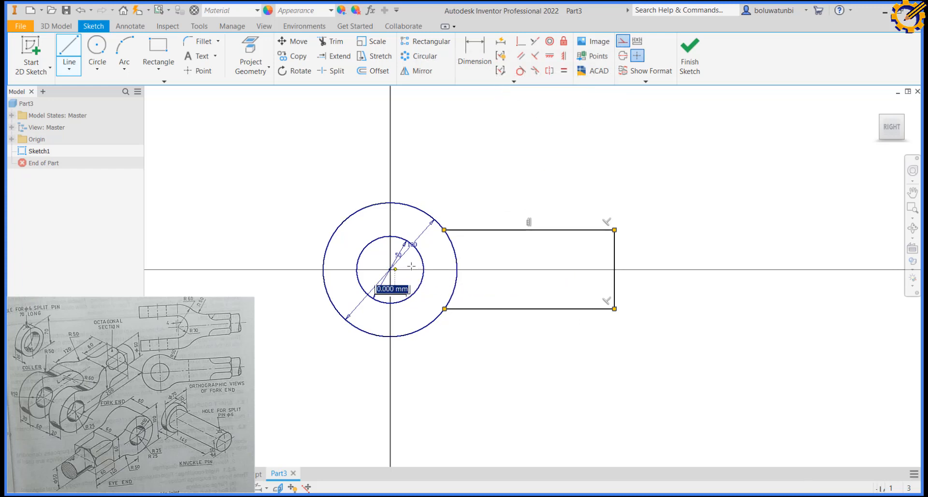
pyautogui.click(676, 269)
pyautogui.press('Escape')
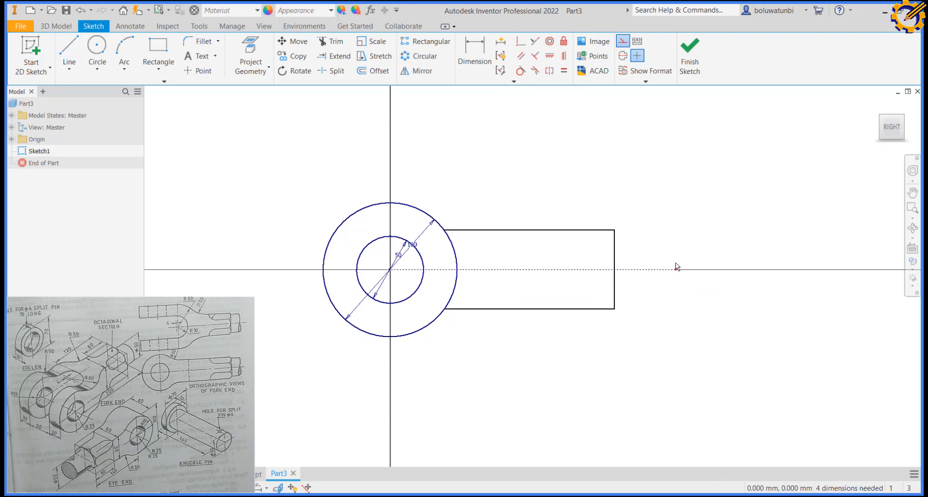
pyautogui.click(623, 42)
# - Dimension the arm's vertical end edge to 60 mm
pyautogui.click(482, 55)
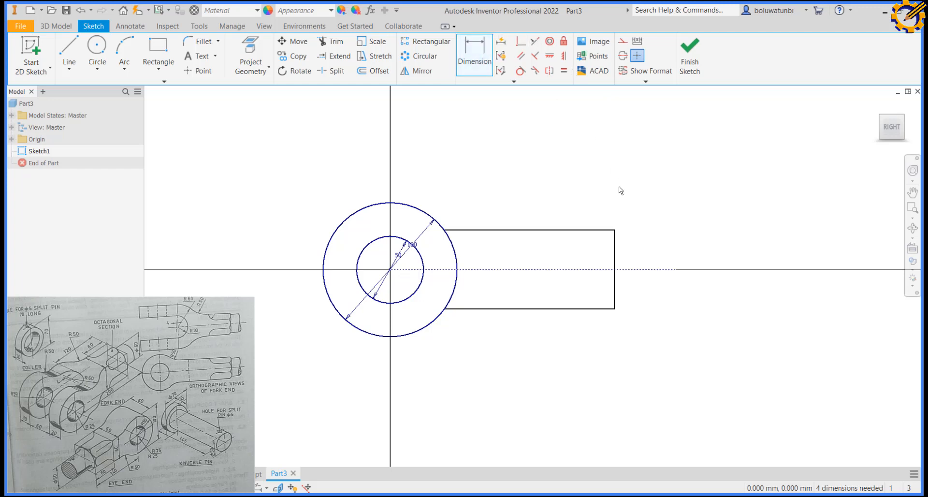
pyautogui.click(614, 246)
pyautogui.click(687, 253)
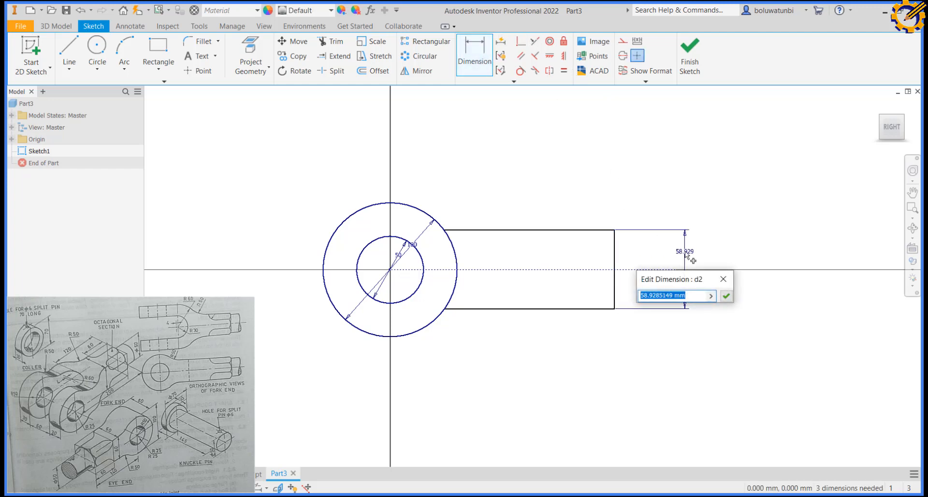
pyautogui.write('60')
pyautogui.press('Return')
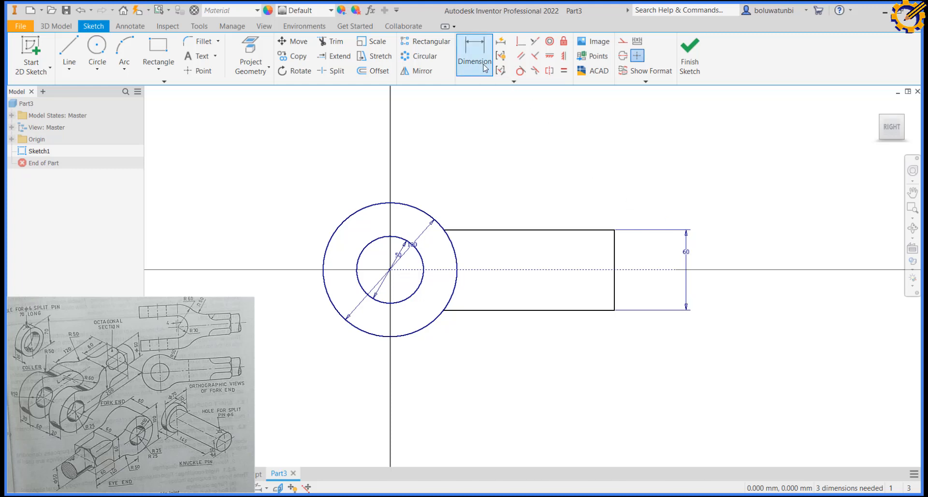
# - Dimension the horizontal distance from the circles' centre to the arm's end edge as 140 mm
pyautogui.click(391, 270)
pyautogui.click(615, 258)
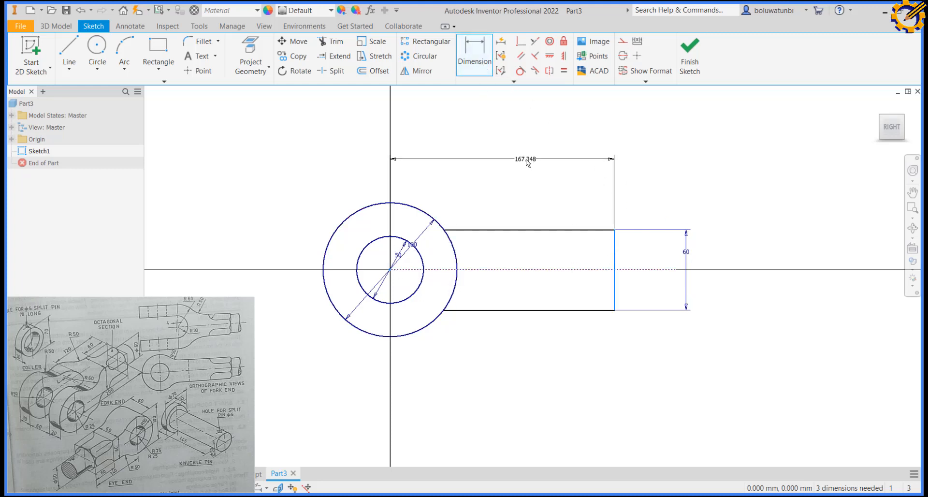
pyautogui.click(527, 163)
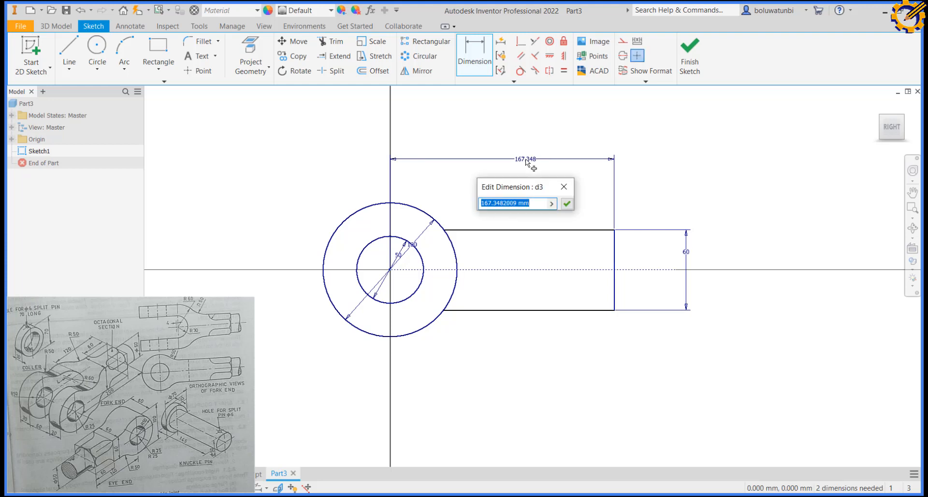
pyautogui.write('140')
pyautogui.press('Return')
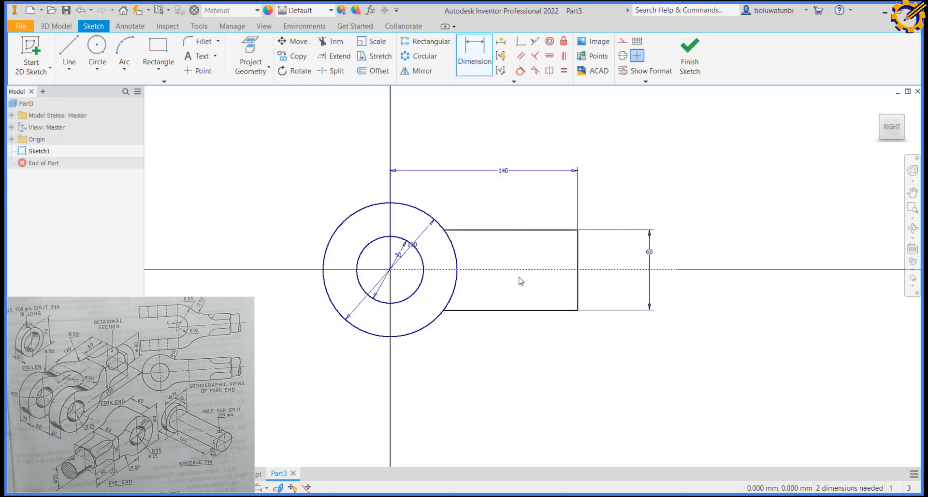
pyautogui.press('Escape')
# - Make the arm's upper and lower edges symmetric about the horizontal construction line
pyautogui.click(548, 73)
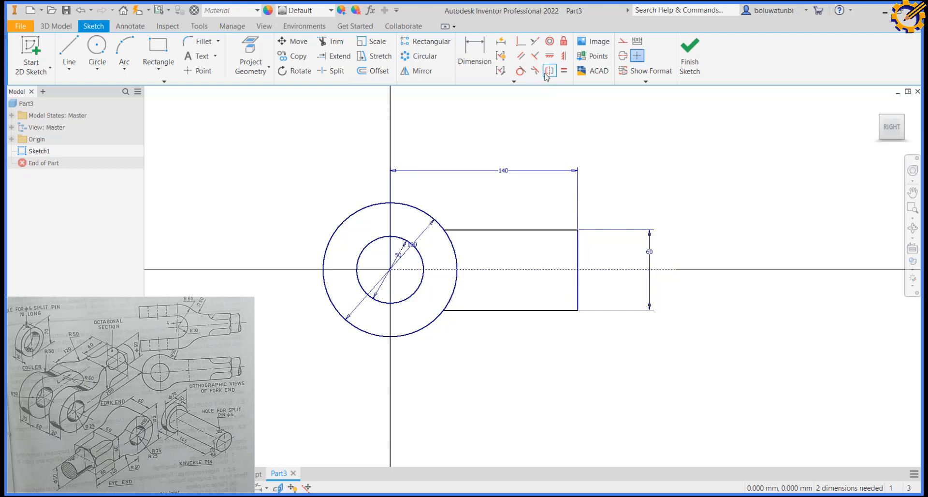
pyautogui.click(534, 230)
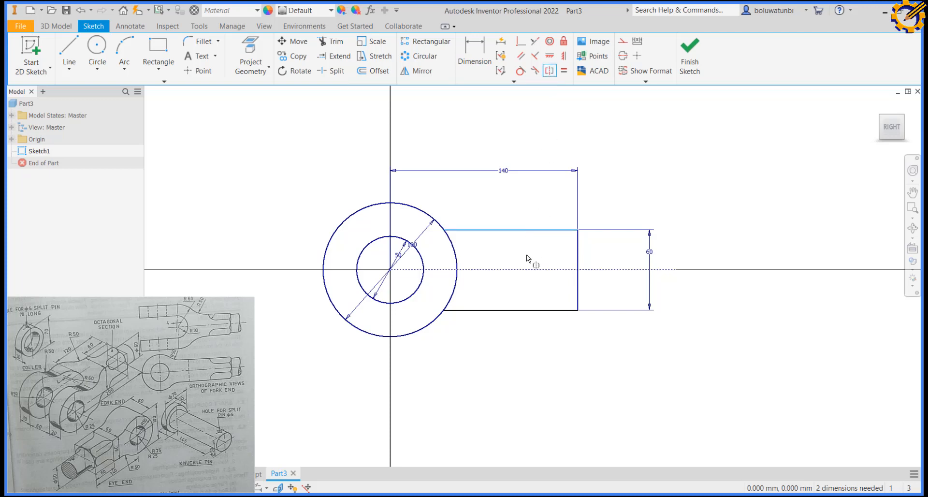
pyautogui.click(521, 310)
pyautogui.click(519, 271)
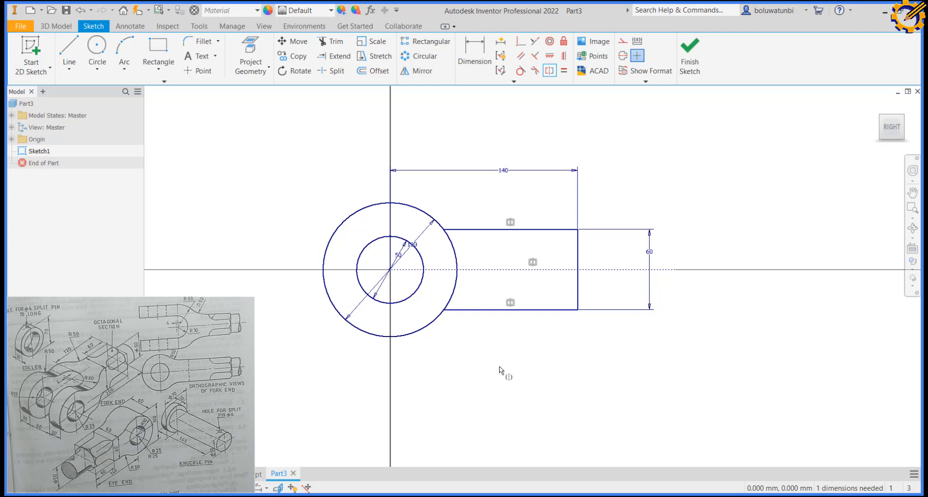
pyautogui.press('Escape')
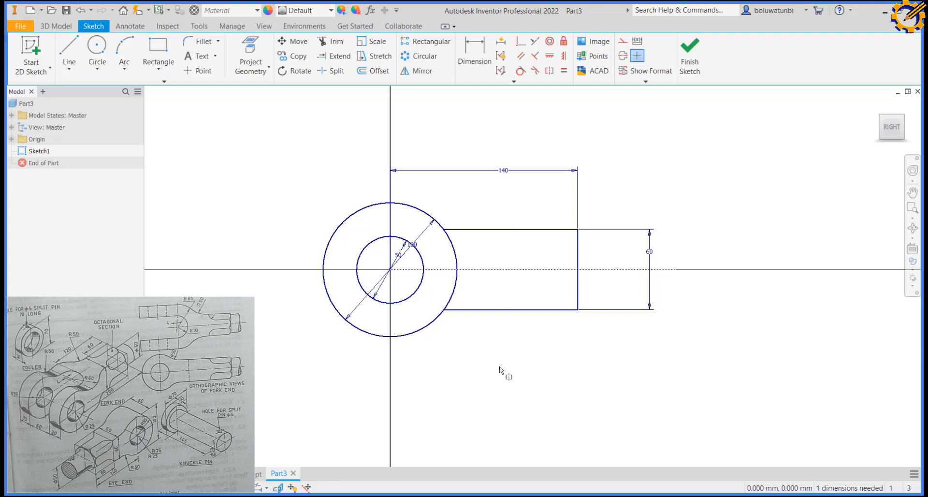
# - Draw a closed rectangle of lines outward from the middle of the arm's end edge, about 82 mm long and 18 mm below the centreline
pyautogui.click(73, 48)
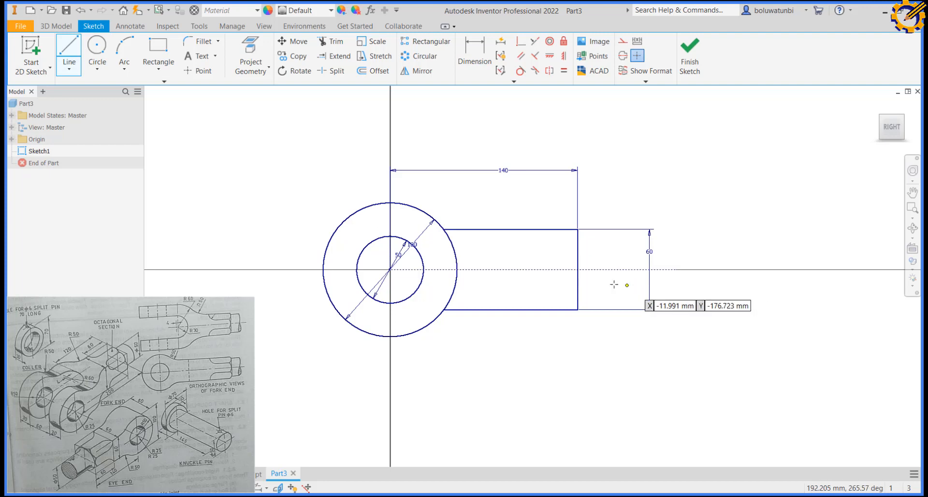
pyautogui.click(577, 270)
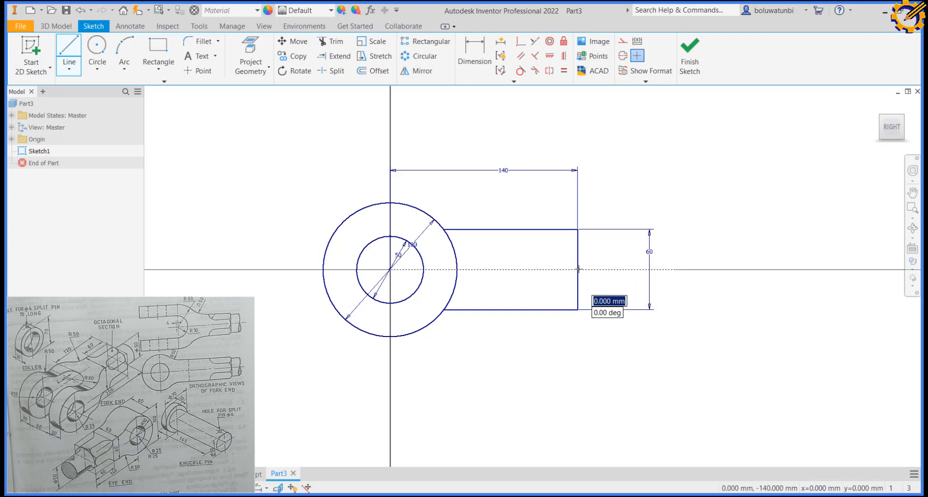
pyautogui.click(687, 269)
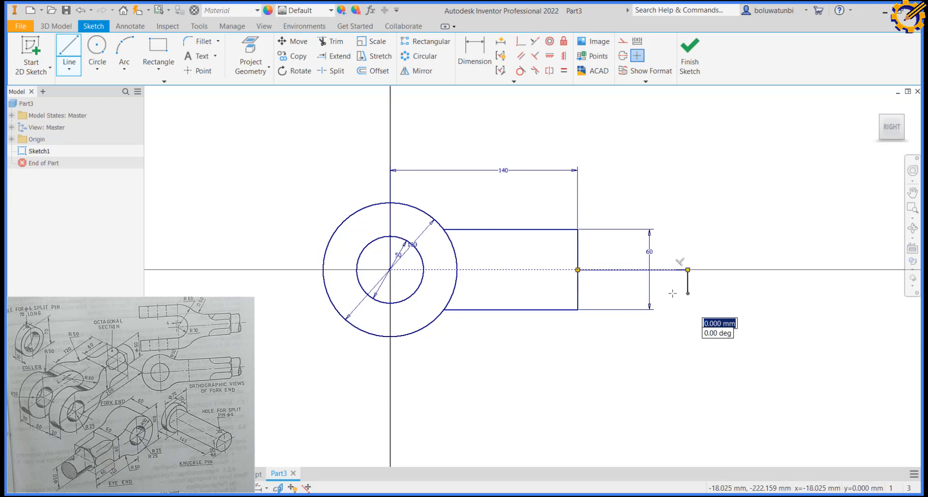
pyautogui.click(687, 293)
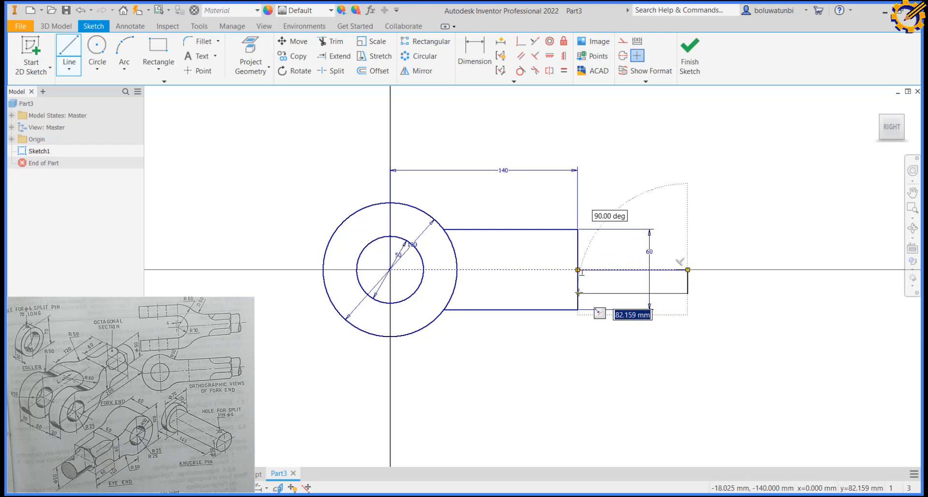
pyautogui.click(577, 294)
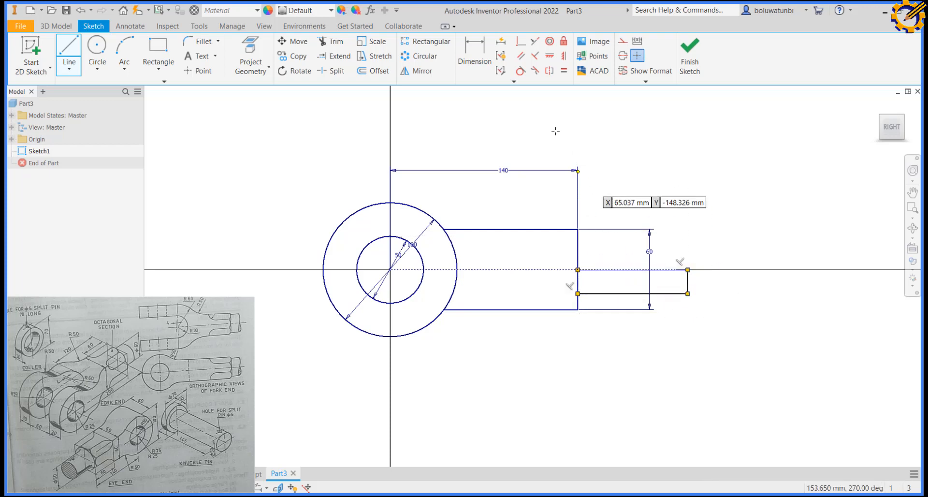
# - Dimension the lower edge of the small rectangle beyond the arm to 60 mm long
pyautogui.click(484, 65)
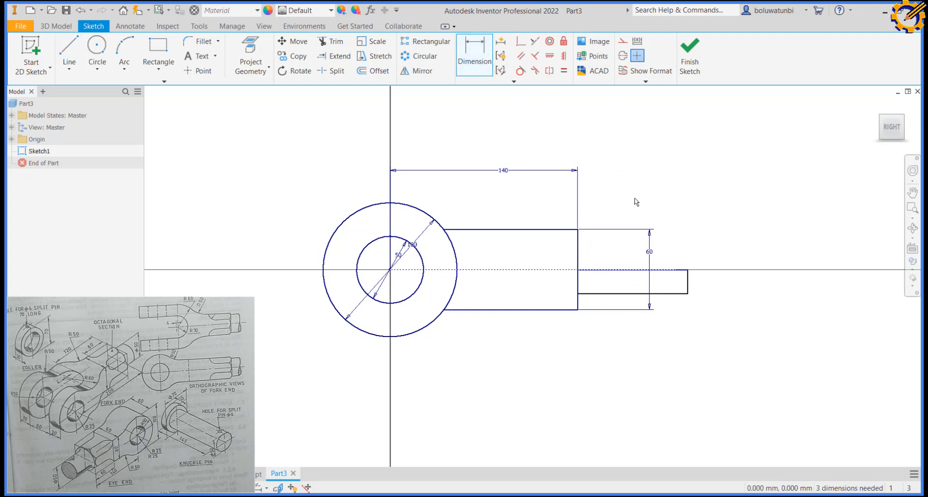
pyautogui.click(661, 295)
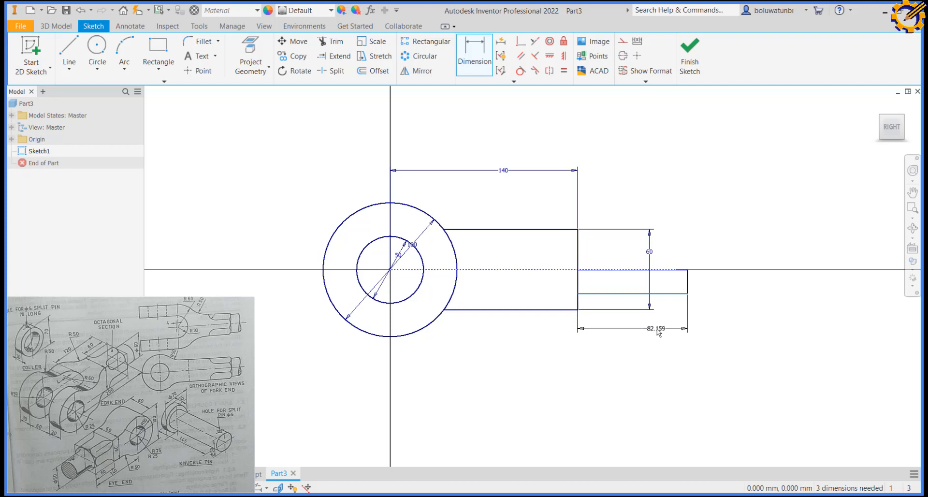
pyautogui.click(656, 331)
pyautogui.write('6')
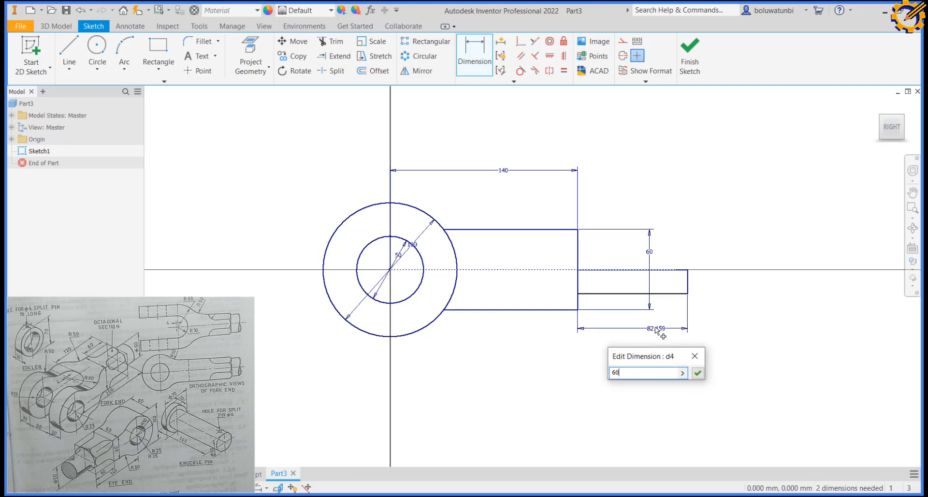
pyautogui.write('0')
pyautogui.press('Return')
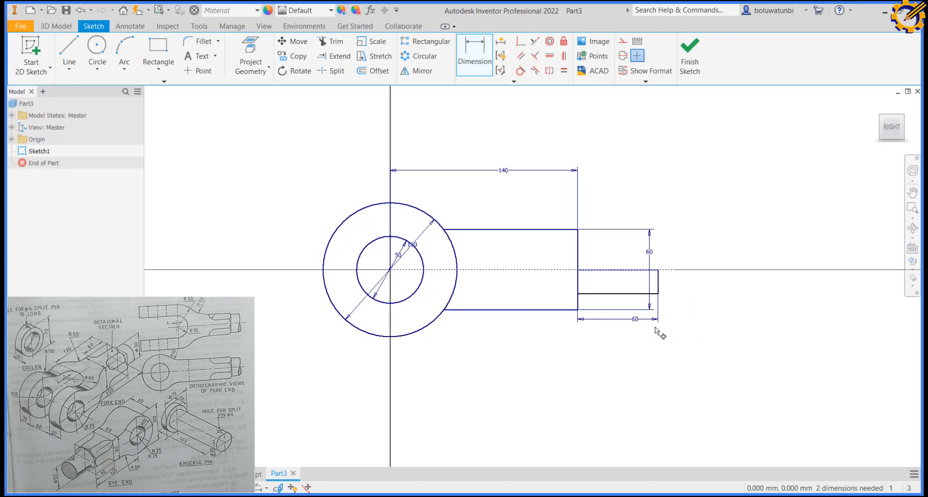
# - Dimension the small rectangle's outer vertical edge to 25 mm and finish the sketch
pyautogui.click(659, 285)
pyautogui.click(668, 283)
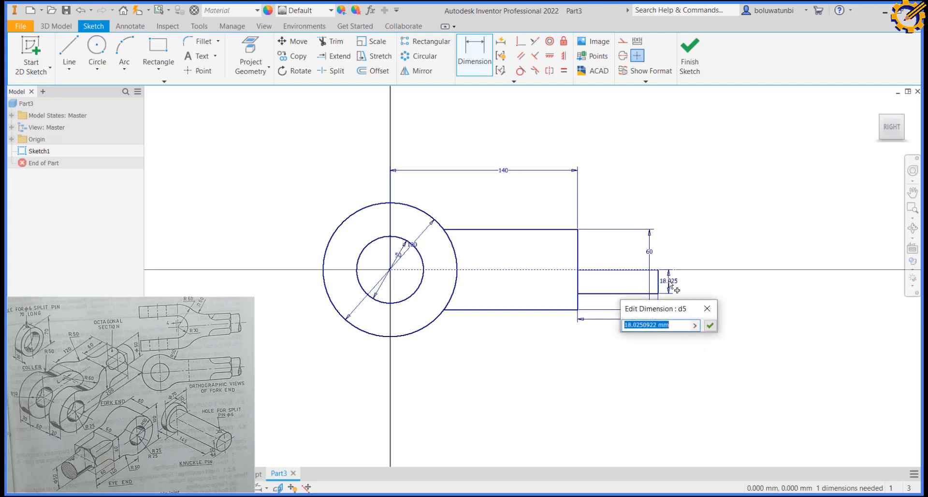
pyautogui.write('25')
pyautogui.press('Return')
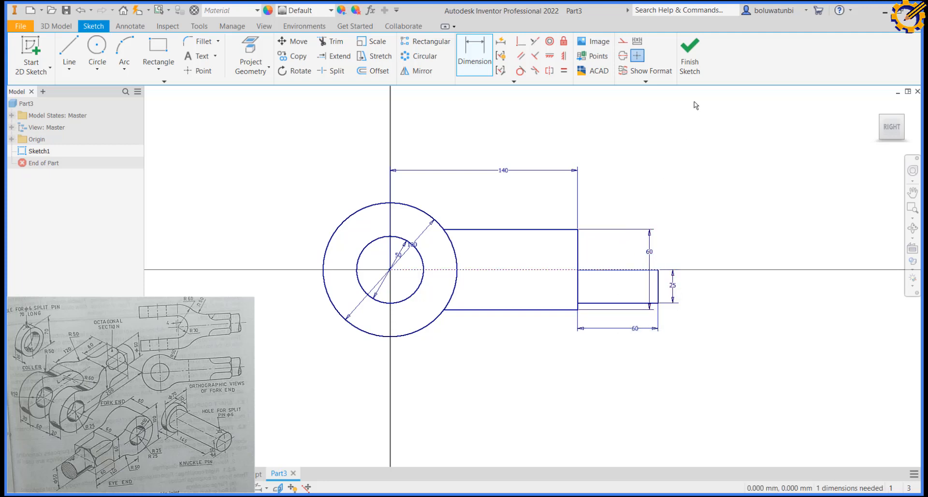
pyautogui.click(690, 67)
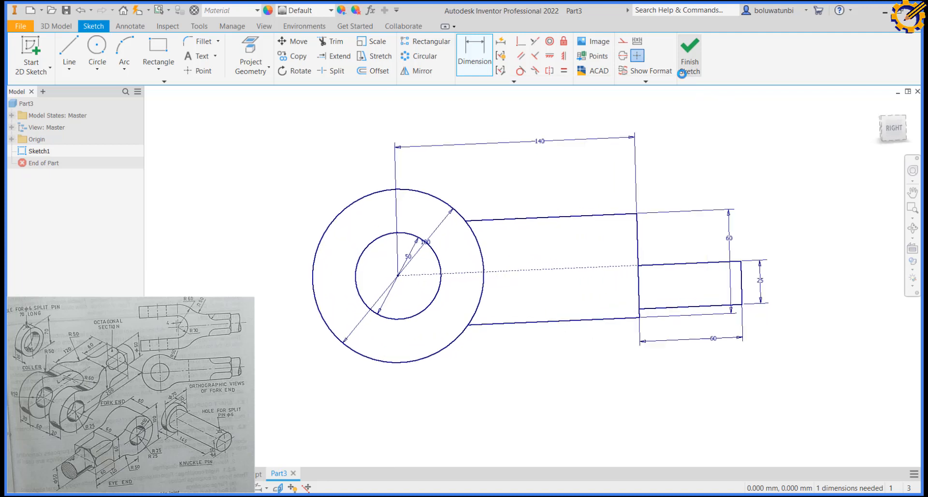
# - Extrude the eye ring and arm profiles 60 mm symmetrically about the sketch plane, leaving out the inner circle
pyautogui.scroll(10, 620, 246)
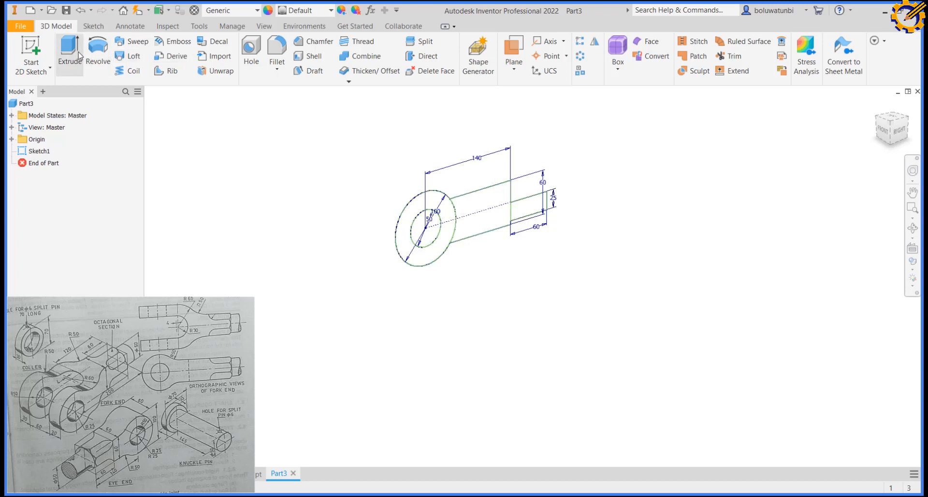
pyautogui.click(70, 51)
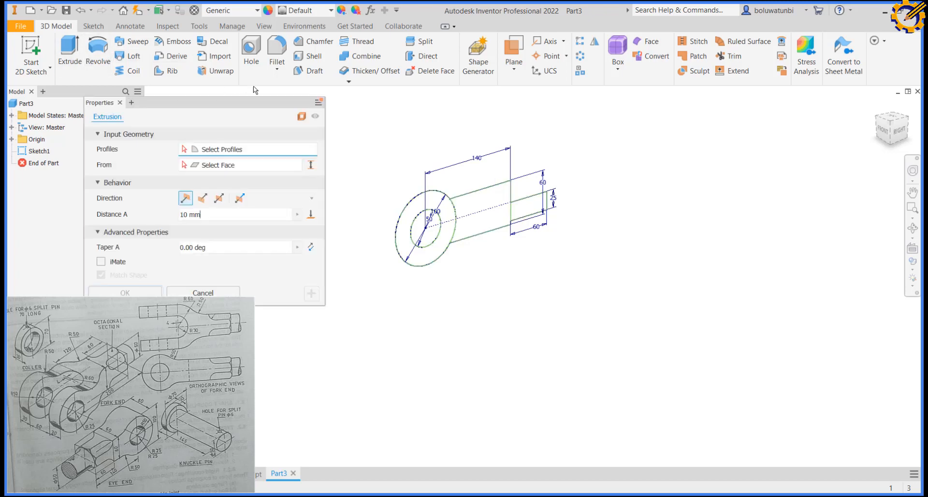
pyautogui.click(493, 194)
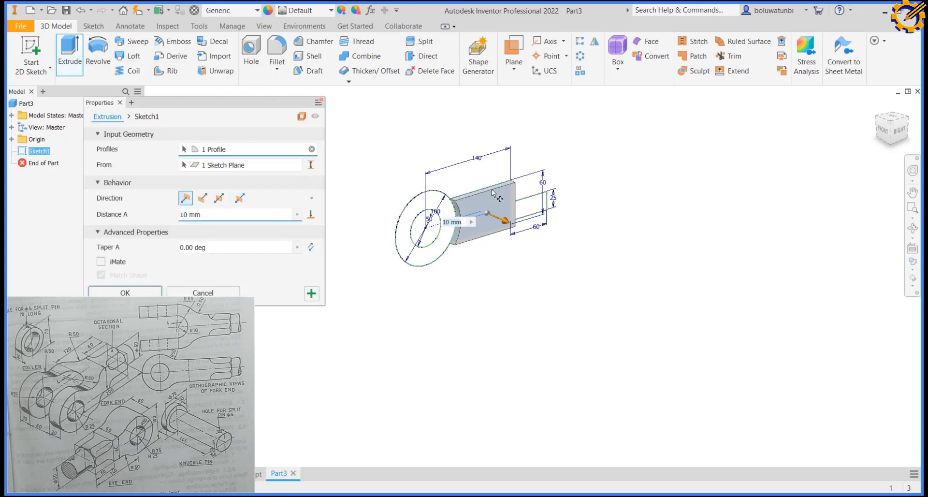
pyautogui.click(415, 204)
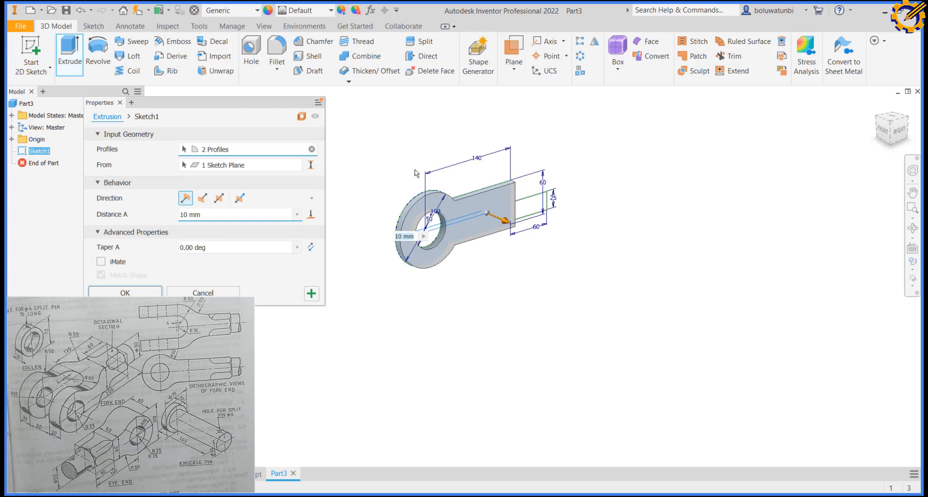
pyautogui.write('60')
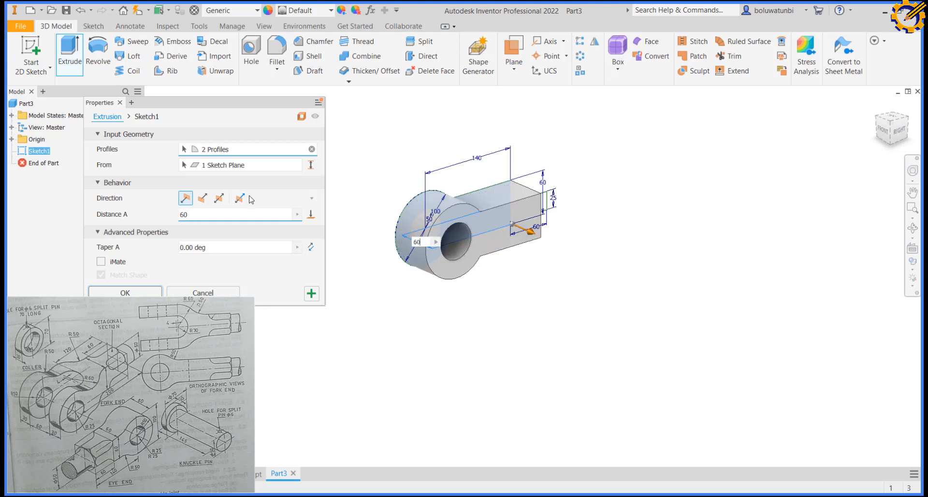
pyautogui.click(219, 198)
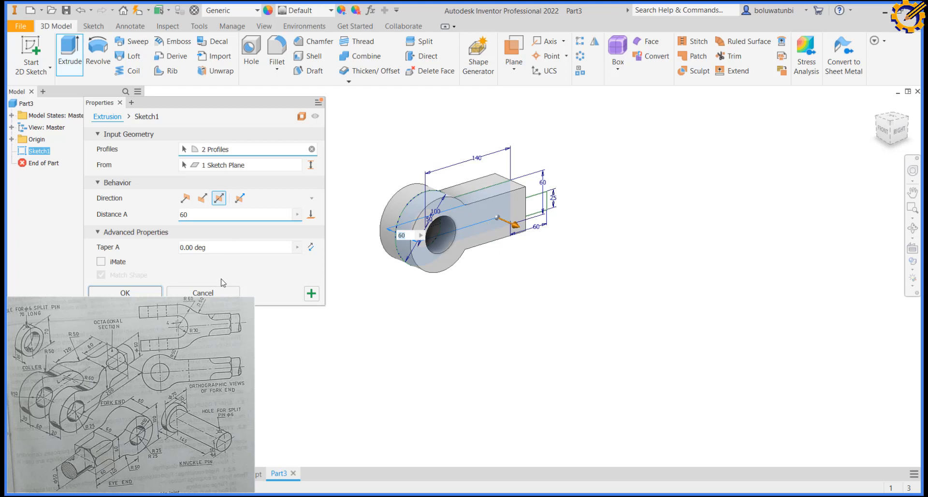
pyautogui.click(161, 288)
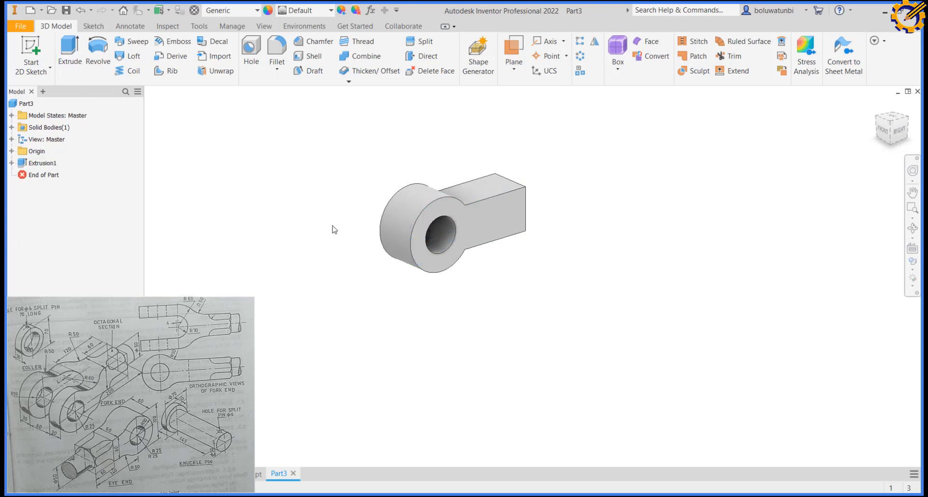
# - Share the extrusion's sketch so its remaining rectangle profile can be reused
pyautogui.click(908, 124)
pyautogui.scroll(3, 705, 279)
pyautogui.moveTo(696, 273); pyautogui.dragTo(614, 176, button='middle')
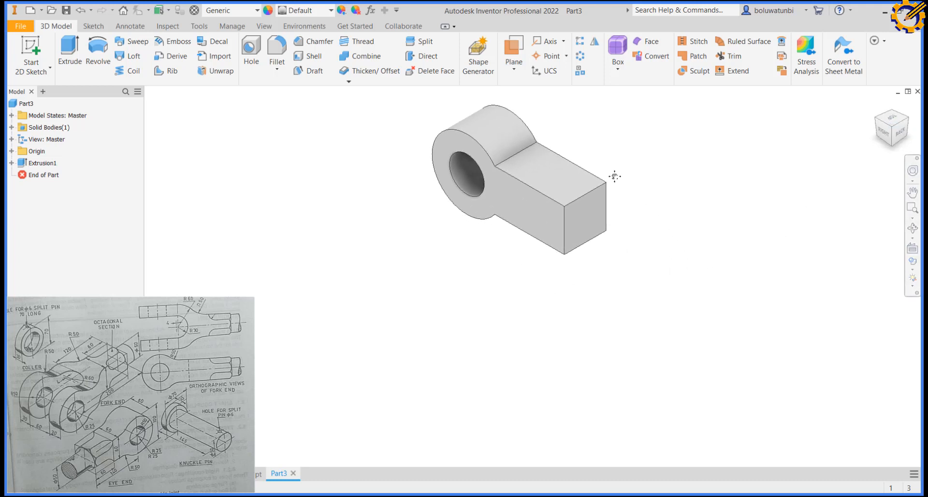
pyautogui.click(532, 214)
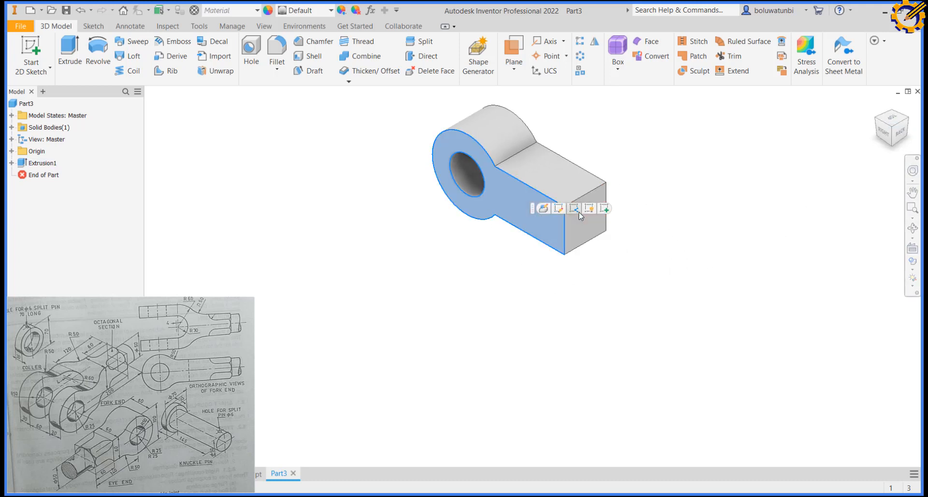
pyautogui.click(574, 208)
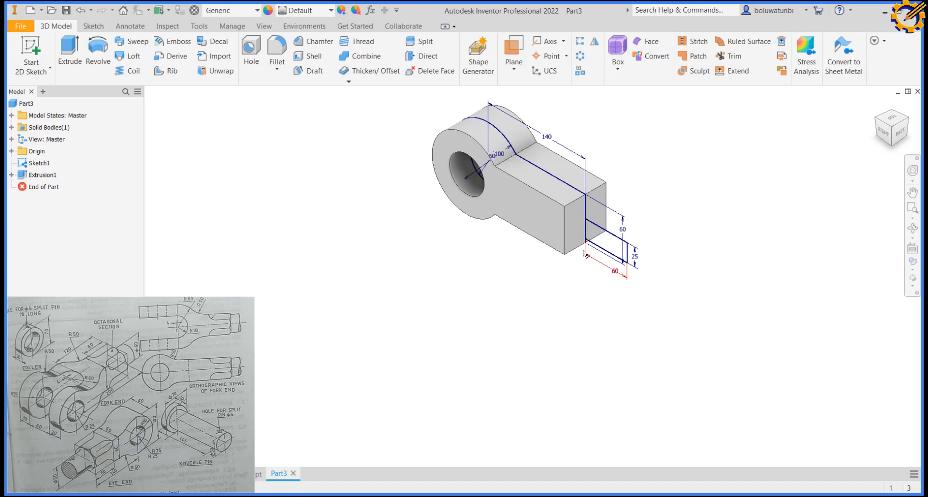
# - Revolve the small rectangle profile a full 360 degrees about its edge on the arm's centreline, joining it to the body
pyautogui.click(112, 58)
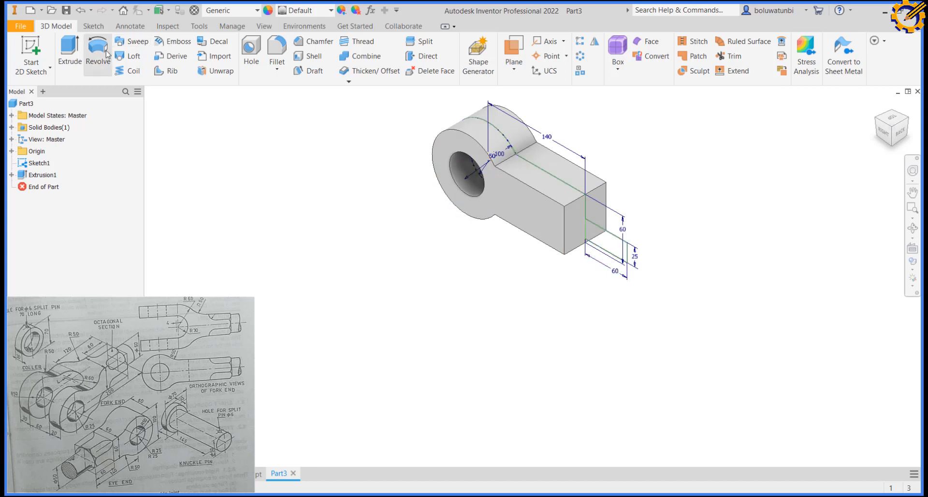
pyautogui.click(608, 242)
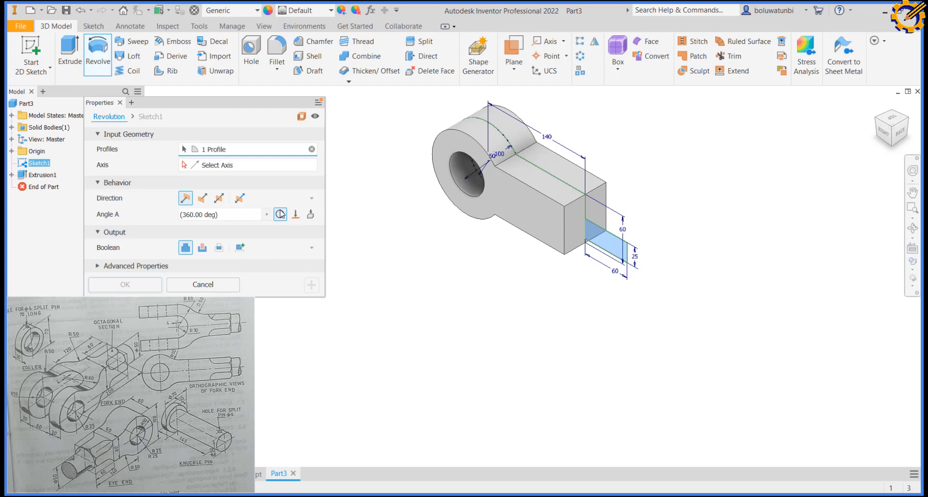
pyautogui.click(216, 166)
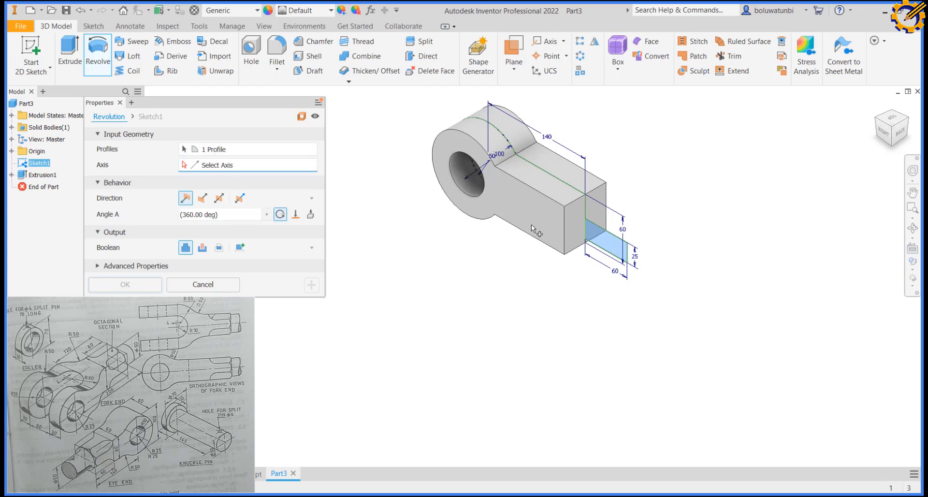
pyautogui.click(615, 237)
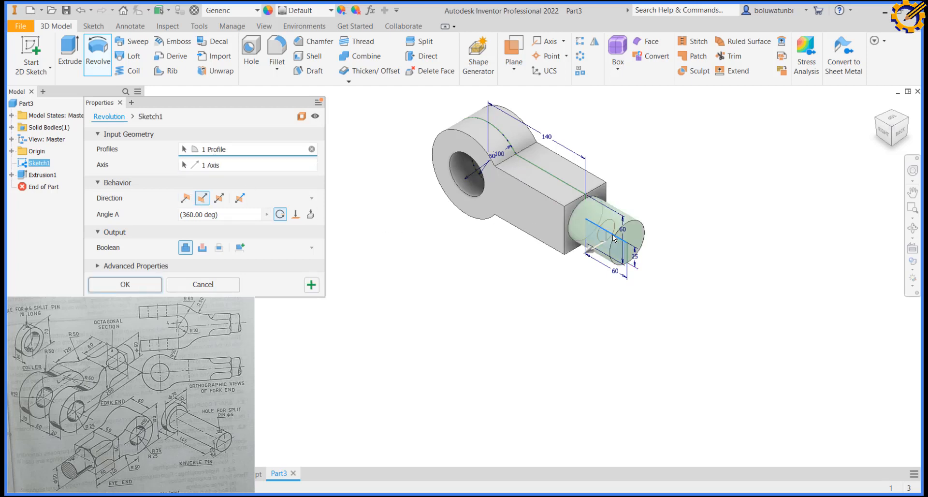
pyautogui.click(148, 289)
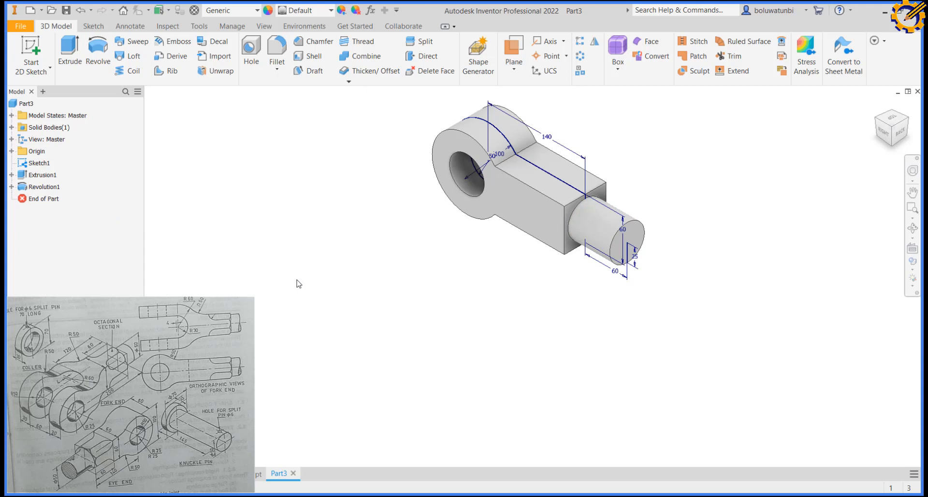
pyautogui.click(284, 53)
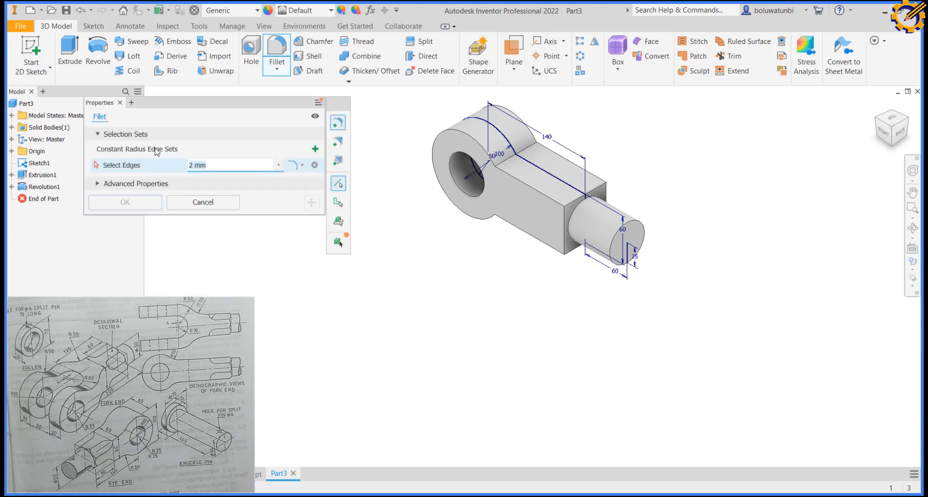
pyautogui.write('50')
pyautogui.click(216, 202)
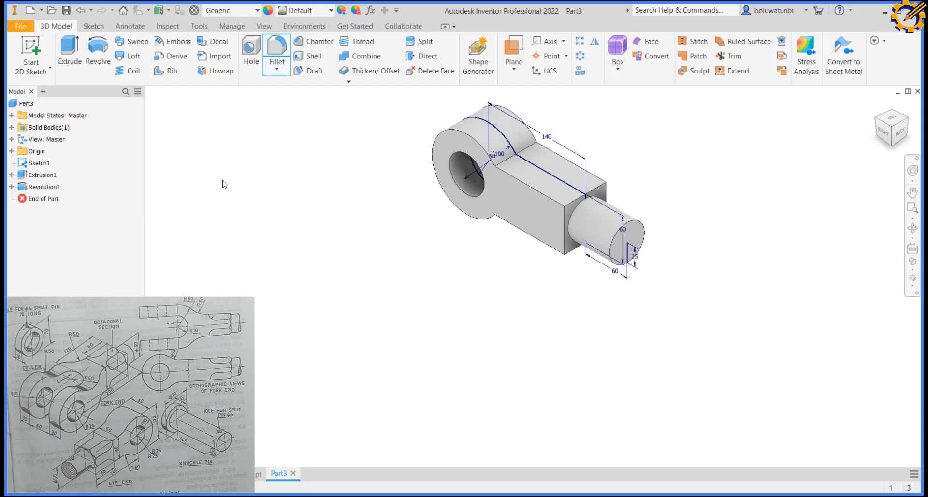
# - Fillet the upper and lower edges where the eye ring meets the arm with a 50 mm radius
pyautogui.click(278, 49)
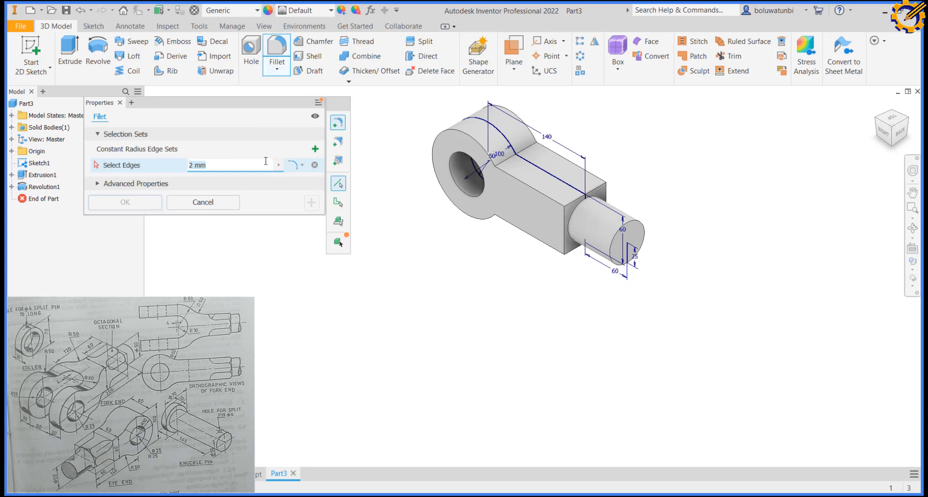
pyautogui.write('50')
pyautogui.click(511, 162)
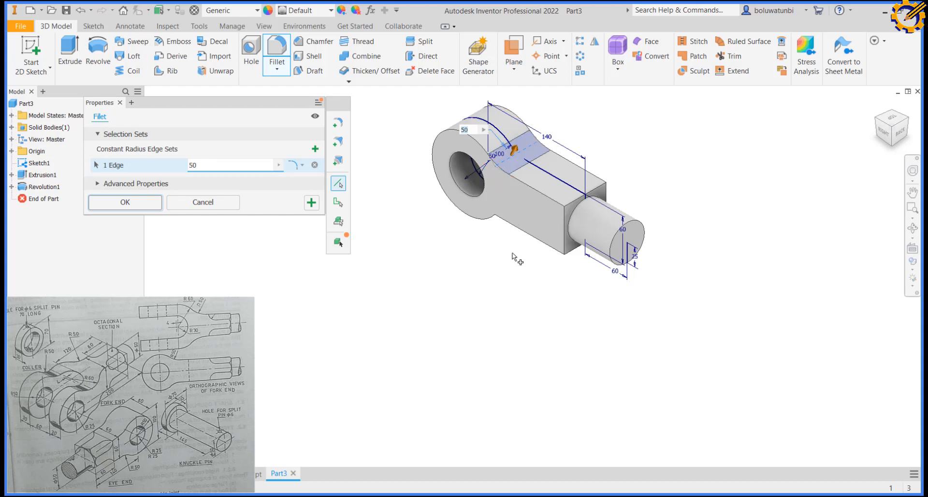
pyautogui.keyDown('shift'); pyautogui.moveTo(513, 253); pyautogui.dragTo(527, 195, button='middle'); pyautogui.keyUp('shift')
pyautogui.scroll(-3, 522, 246)
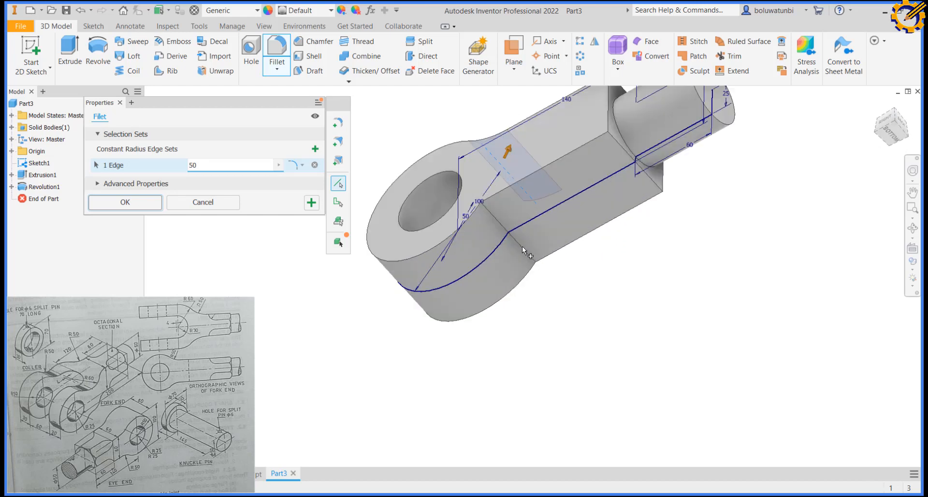
pyautogui.click(522, 246)
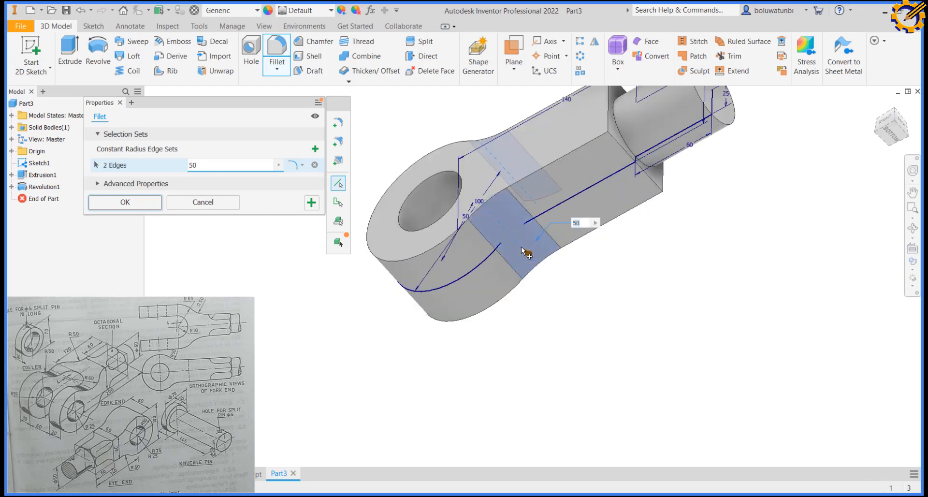
pyautogui.click(157, 200)
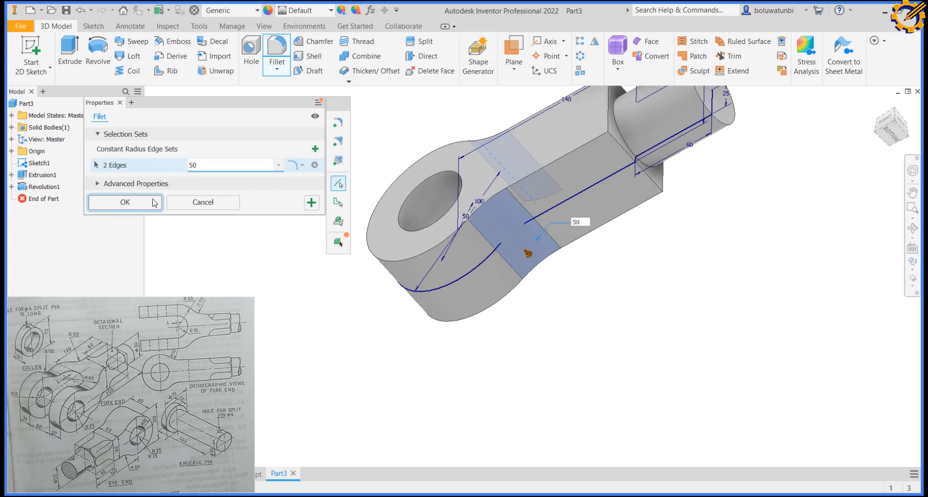
# - Hide the shared base sketch of the eye end
pyautogui.click(545, 192)
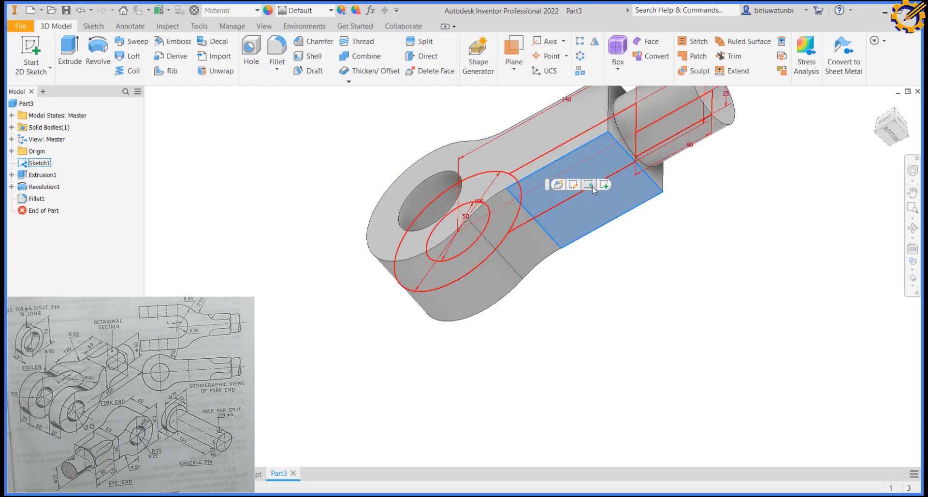
pyautogui.press('Escape')
pyautogui.keyDown('shift'); pyautogui.moveTo(594, 184); pyautogui.dragTo(496, 242, button='middle'); pyautogui.keyUp('shift')
pyautogui.scroll(5, 556, 228)
pyautogui.scroll(-1, 503, 238)
pyautogui.scroll(-1, 496, 242)
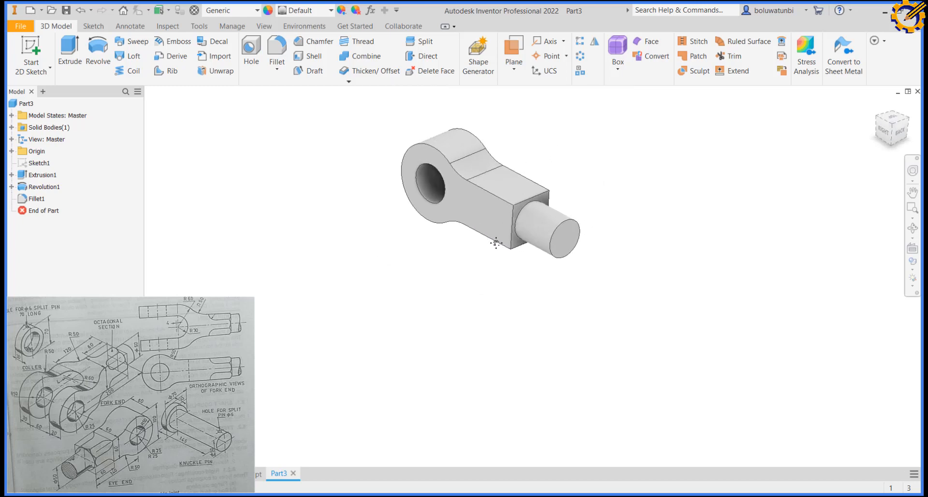
pyautogui.scroll(-3, 518, 219)
pyautogui.scroll(2, 520, 218)
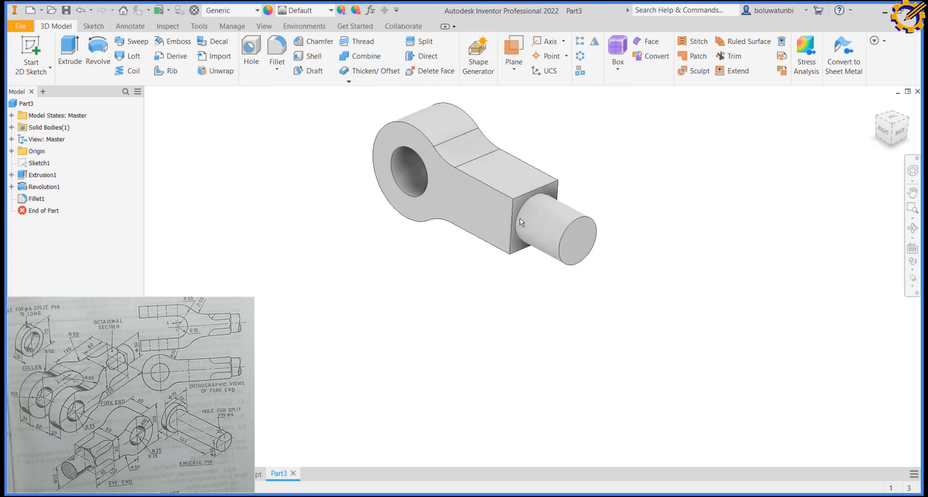
# - On the arm's square end face, sketch a circle centred on an upper corner and tangent to the shank's outline, and finish the sketch
pyautogui.click(518, 204)
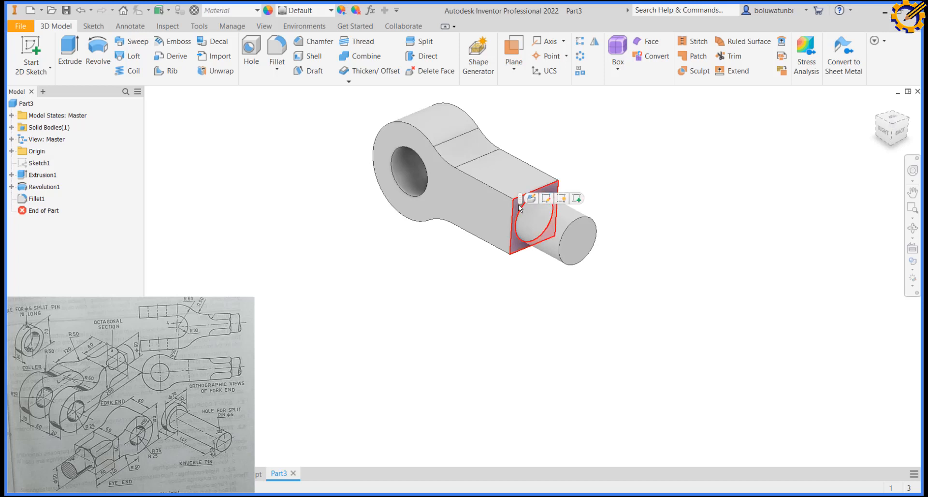
pyautogui.click(575, 200)
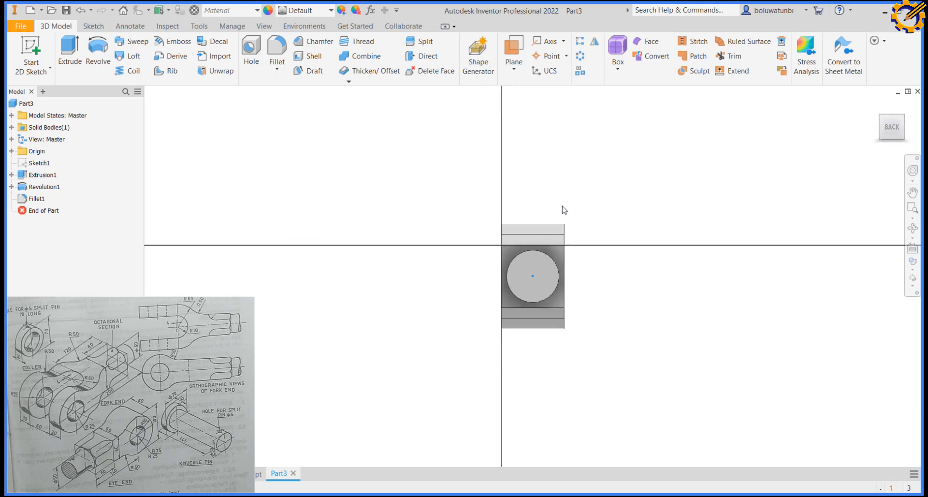
pyautogui.scroll(-3, 534, 251)
pyautogui.moveTo(533, 251); pyautogui.dragTo(490, 186, button='middle')
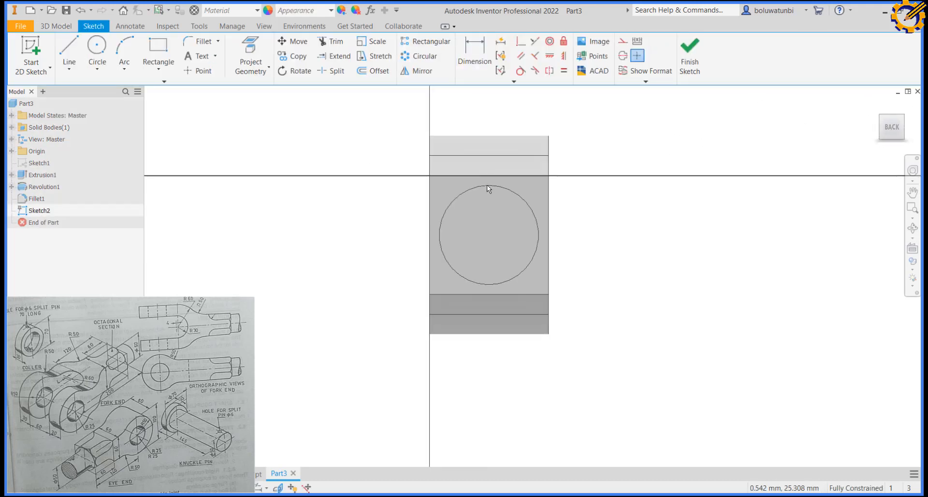
pyautogui.click(97, 49)
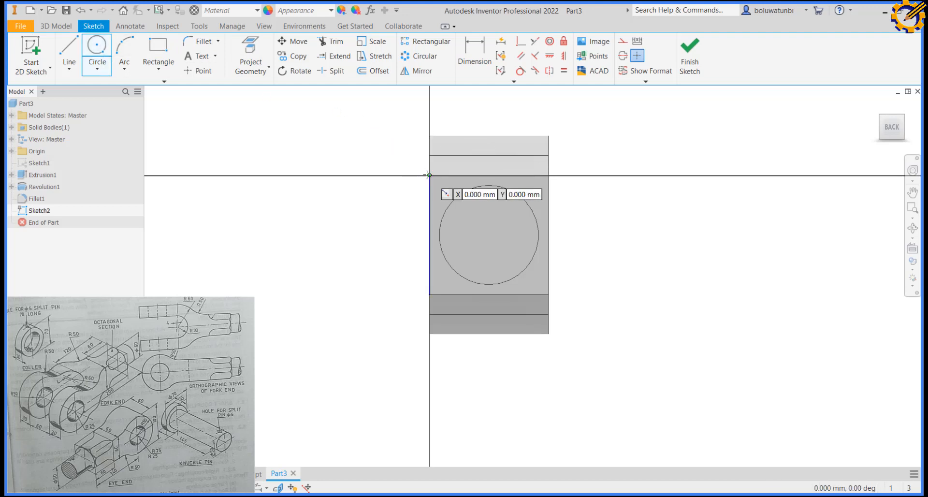
pyautogui.click(430, 175)
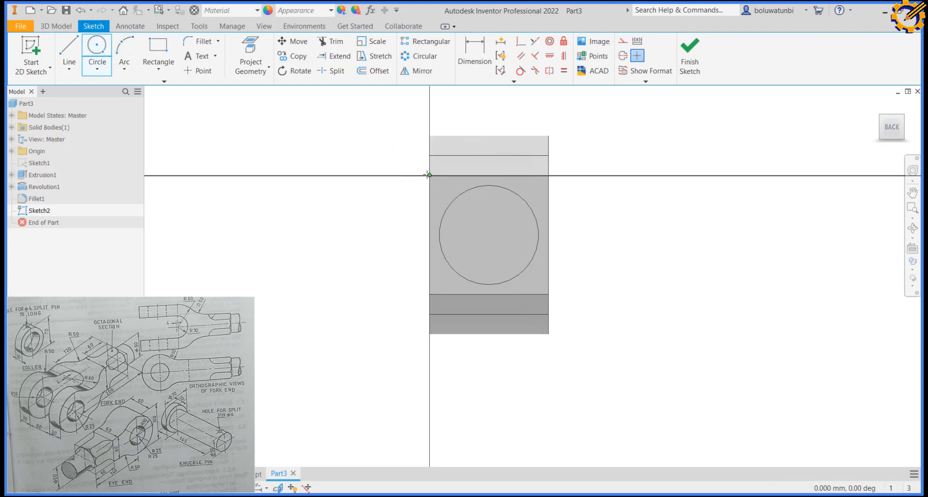
pyautogui.click(452, 198)
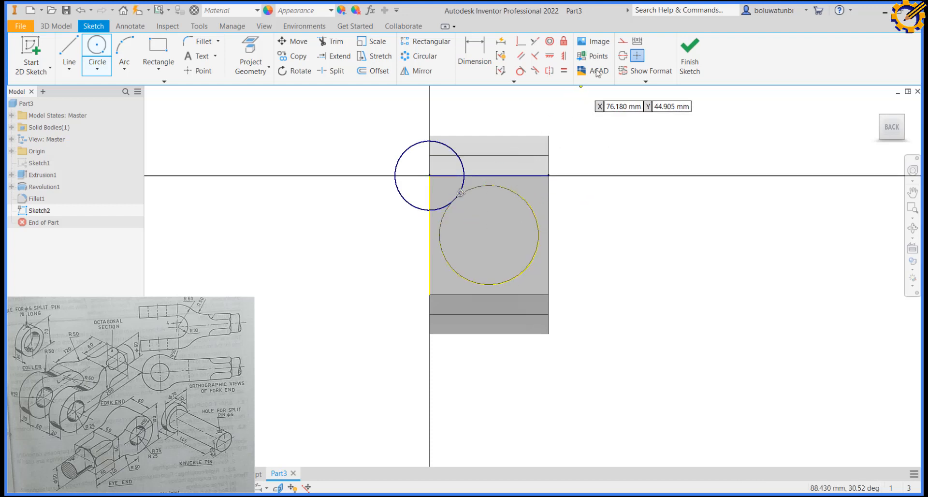
pyautogui.click(690, 54)
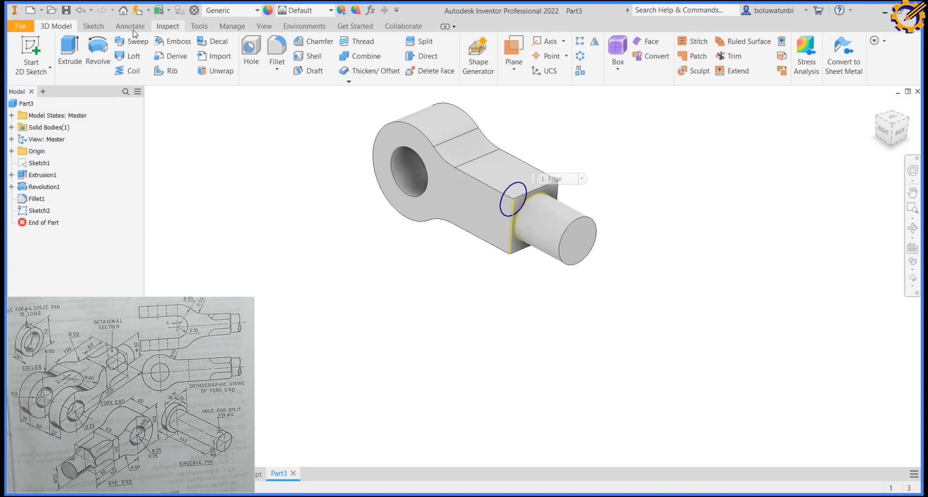
# - Extrude the corner circle 60 mm back into the arm as a cut
pyautogui.click(70, 51)
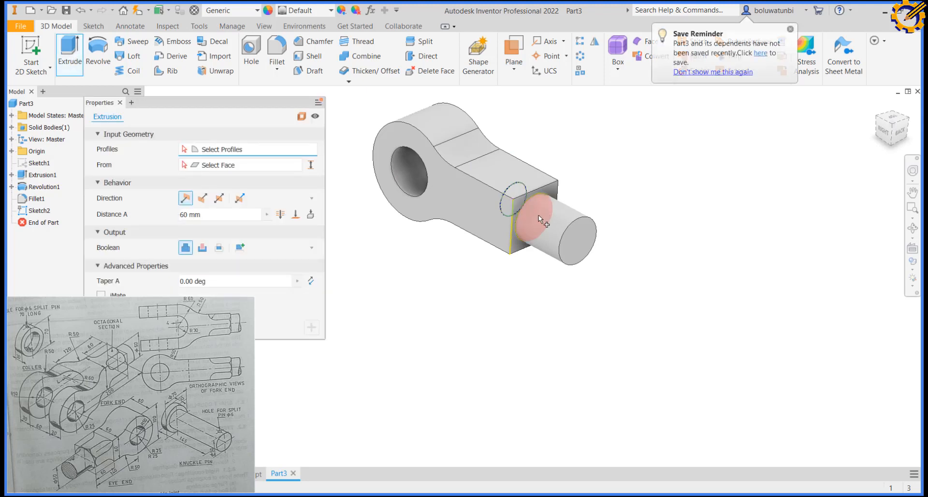
pyautogui.scroll(-3, 539, 215)
pyautogui.click(507, 195)
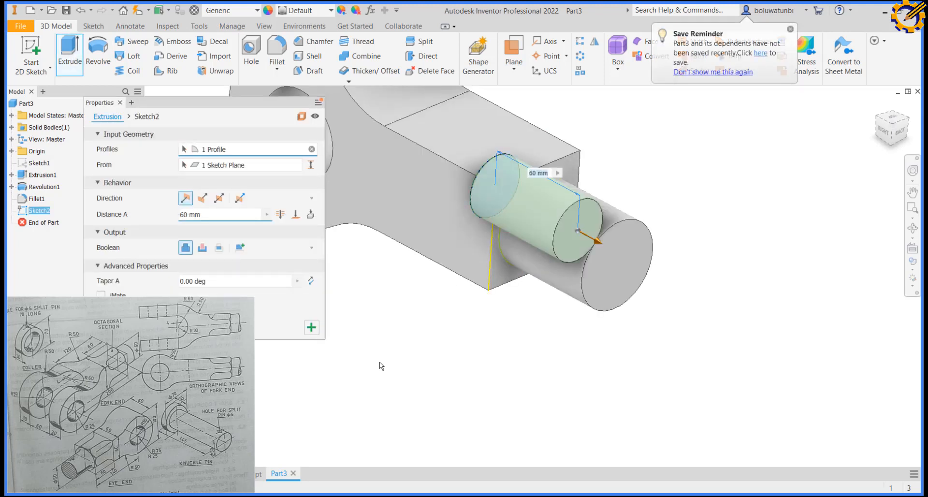
pyautogui.click(203, 198)
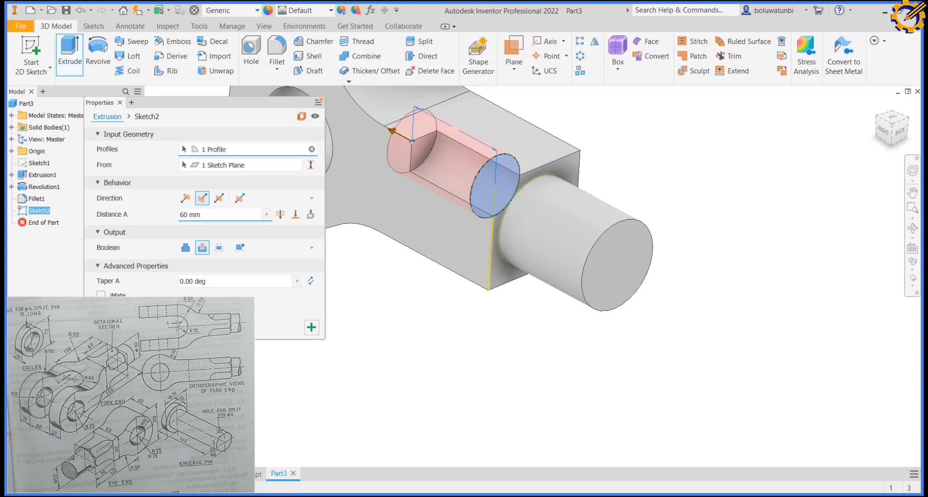
pyautogui.press('Return')
pyautogui.scroll(3, 317, 267)
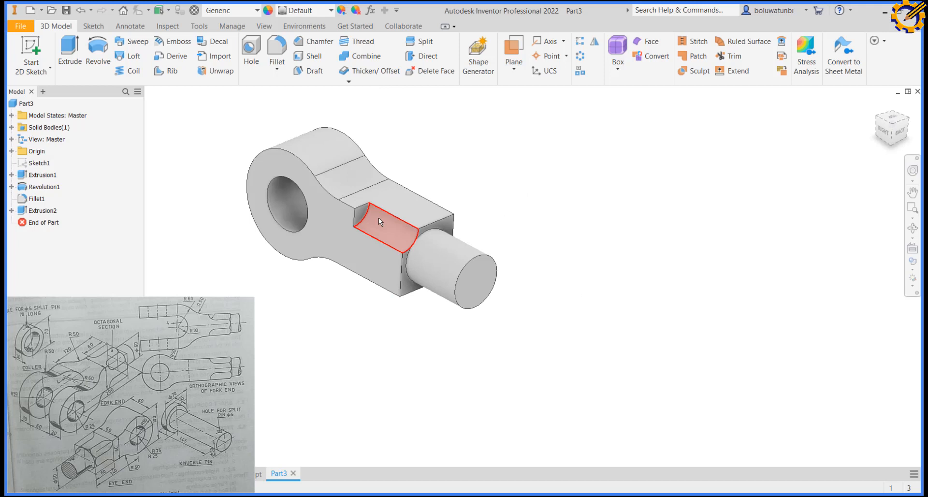
# - Pattern the corner cut circularly about the shank's axis with 4 occurrences over 360 degrees
pyautogui.scroll(-1, 383, 229)
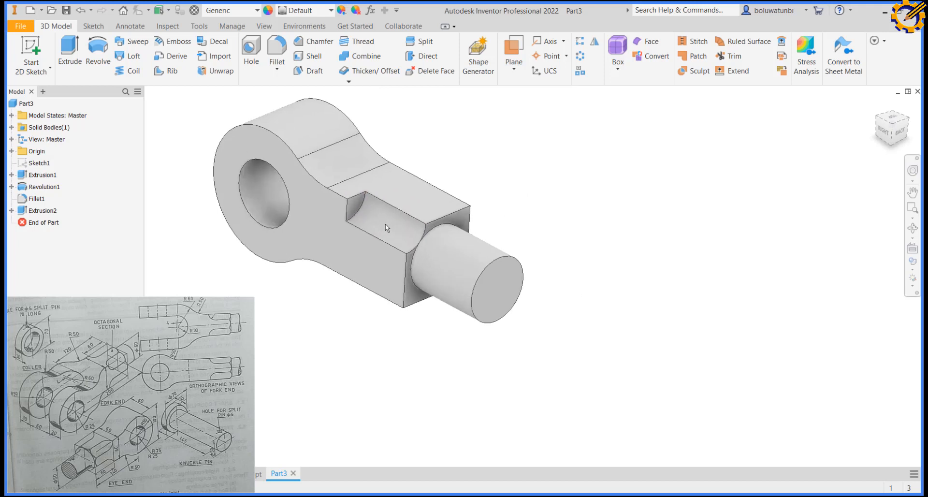
pyautogui.click(581, 57)
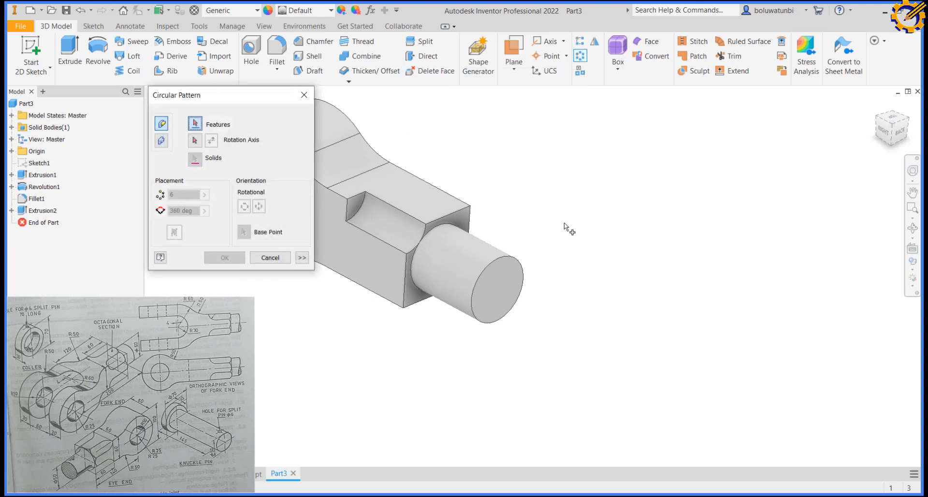
pyautogui.click(377, 219)
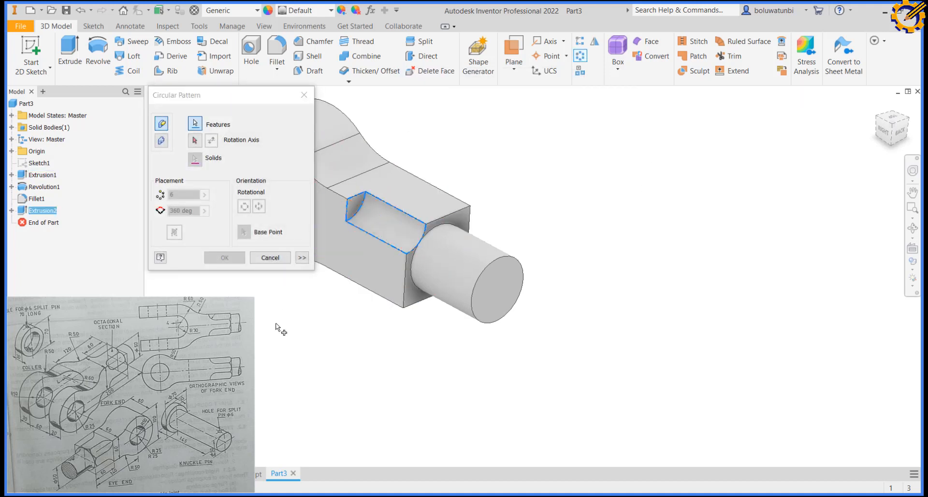
pyautogui.click(194, 140)
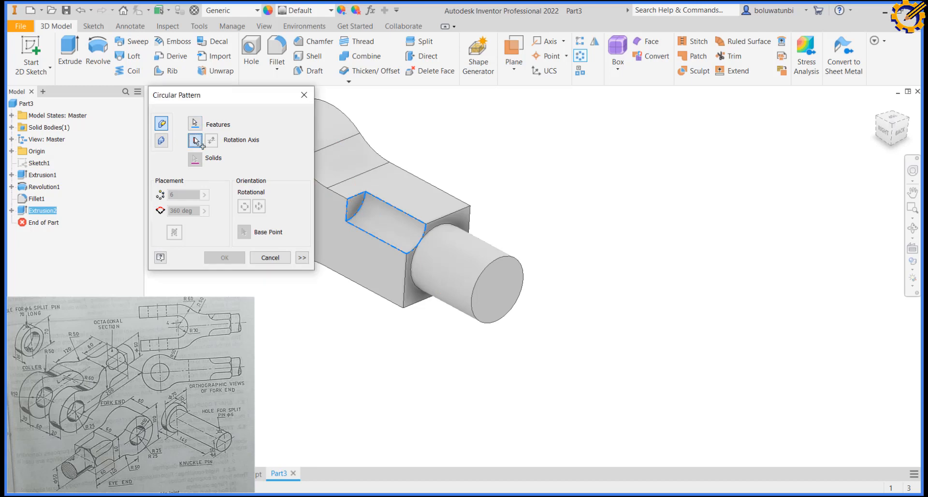
pyautogui.click(490, 263)
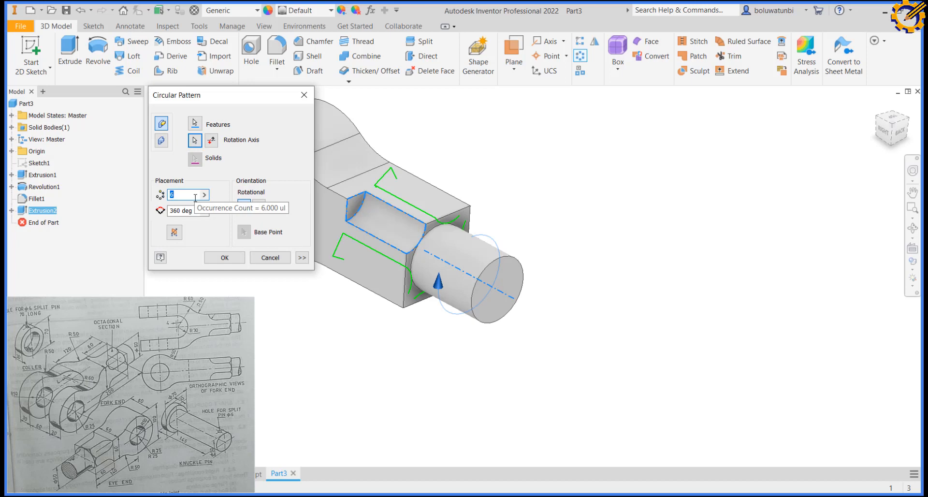
pyautogui.write('4')
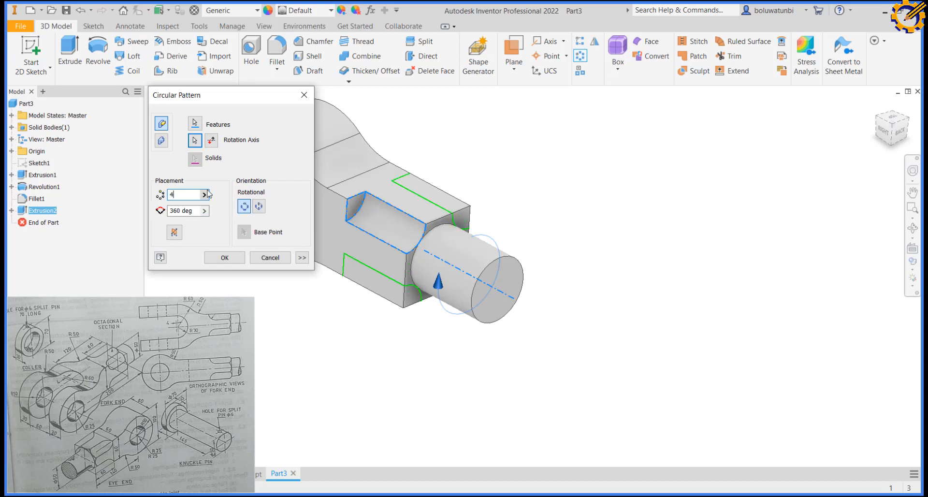
pyautogui.click(225, 258)
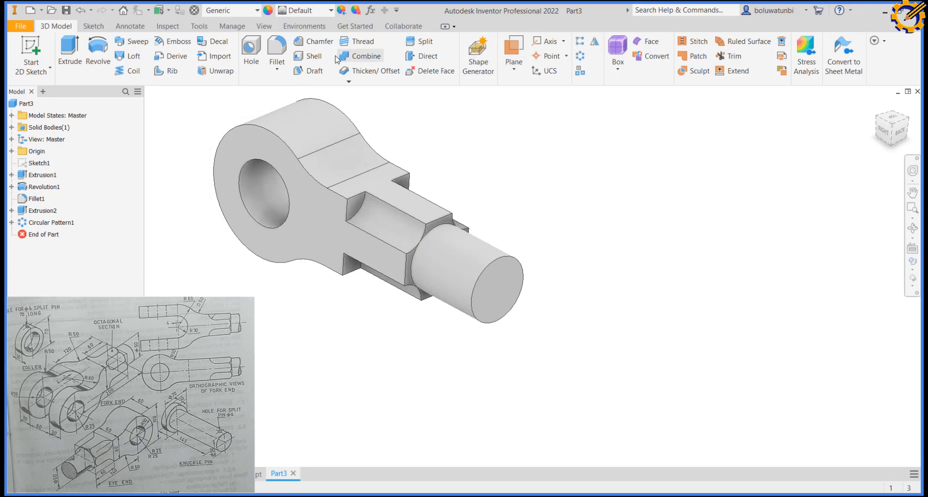
# - Start a 17 mm fillet on the curved inner end edge of the original corner cut
pyautogui.click(277, 48)
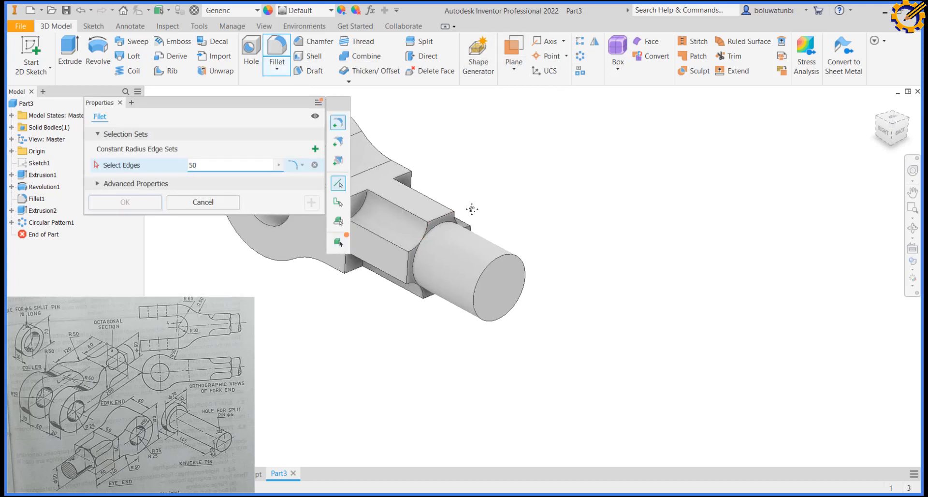
pyautogui.scroll(5, 473, 207)
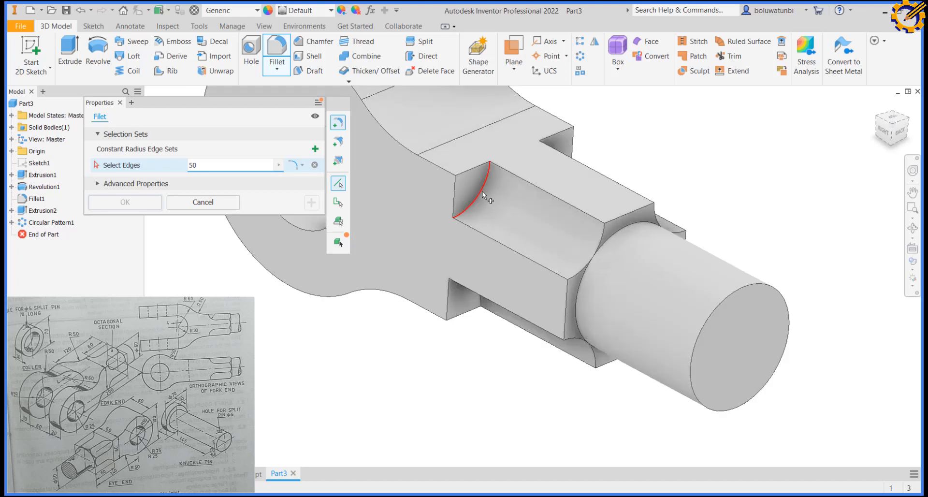
pyautogui.click(482, 190)
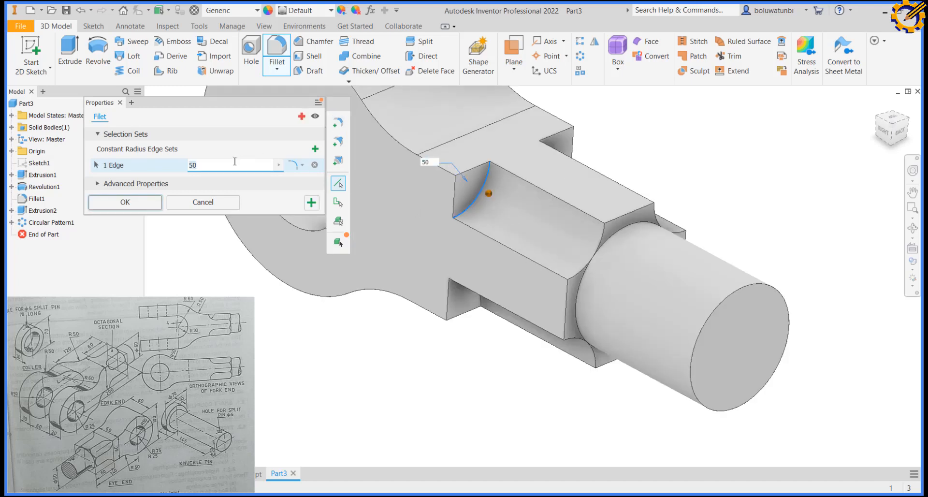
pyautogui.press('BackSpace')
pyautogui.press('BackSpace')
pyautogui.write('17')
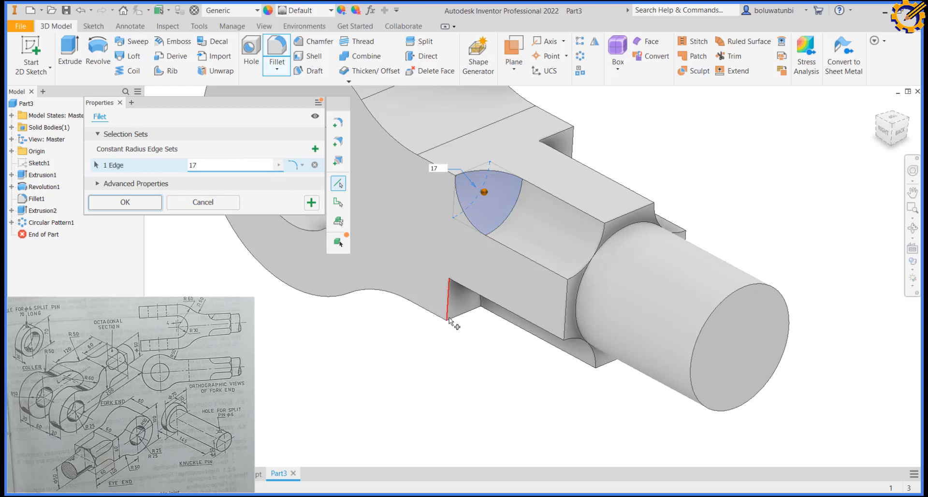
# - Add the curved inner end edges of the three patterned corner cuts to the fillet and apply it at 17 mm
pyautogui.keyDown('shift'); pyautogui.moveTo(467, 310); pyautogui.dragTo(486, 312, button='middle'); pyautogui.keyUp('shift')
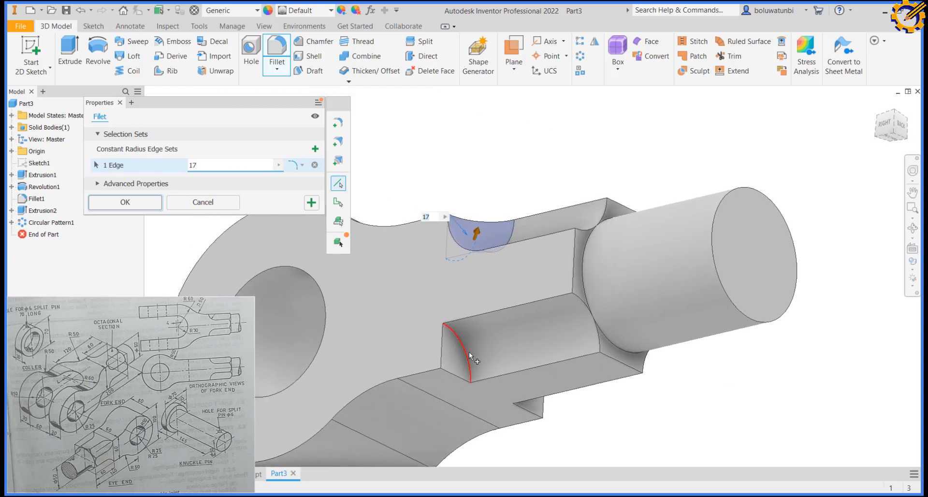
pyautogui.click(469, 352)
pyautogui.keyDown('shift'); pyautogui.moveTo(521, 367); pyautogui.dragTo(596, 269, button='middle'); pyautogui.keyUp('shift')
pyautogui.click(503, 306)
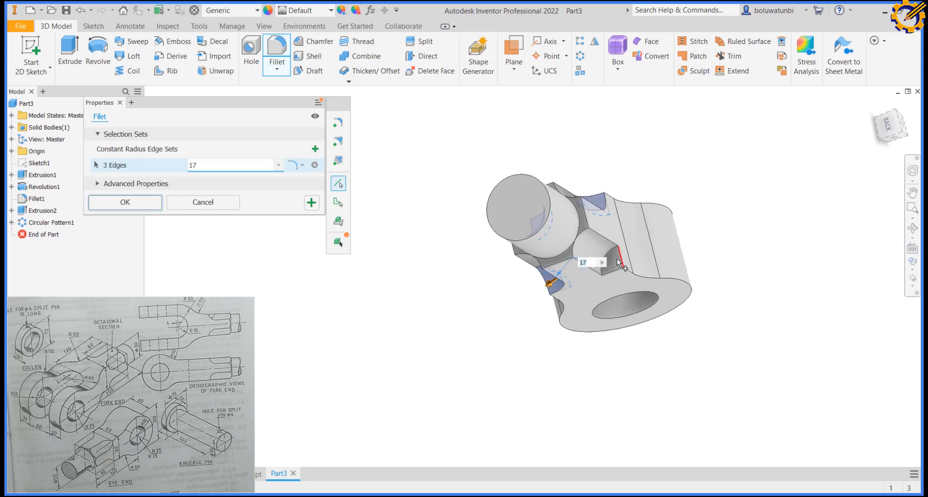
pyautogui.scroll(5, 599, 264)
pyautogui.click(581, 245)
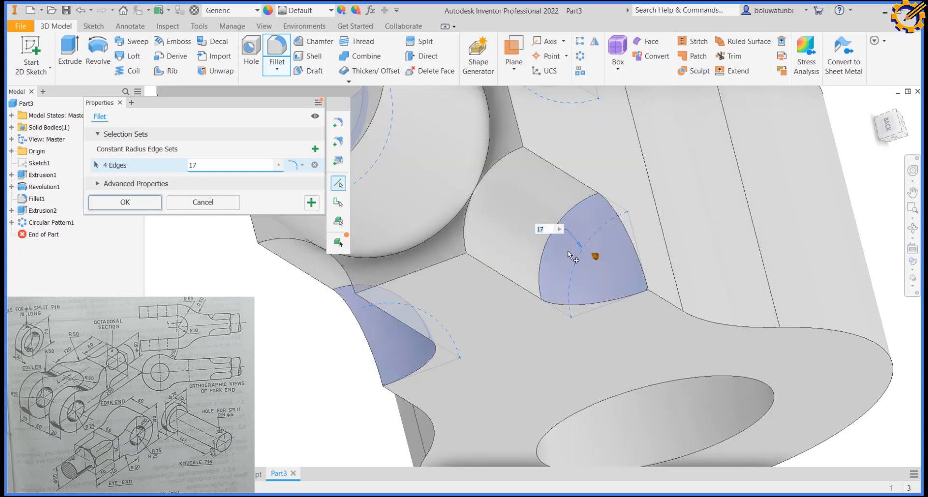
pyautogui.click(140, 202)
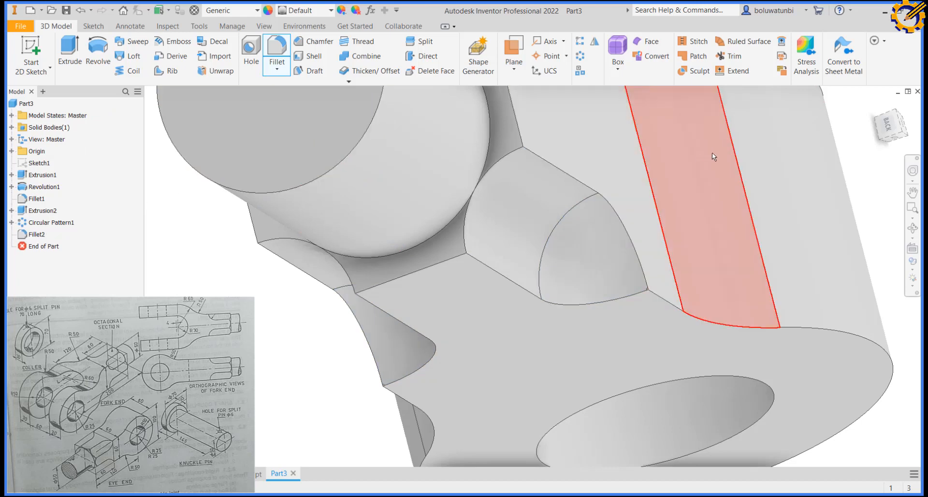
# - Save the part as EYE END
pyautogui.click(885, 112)
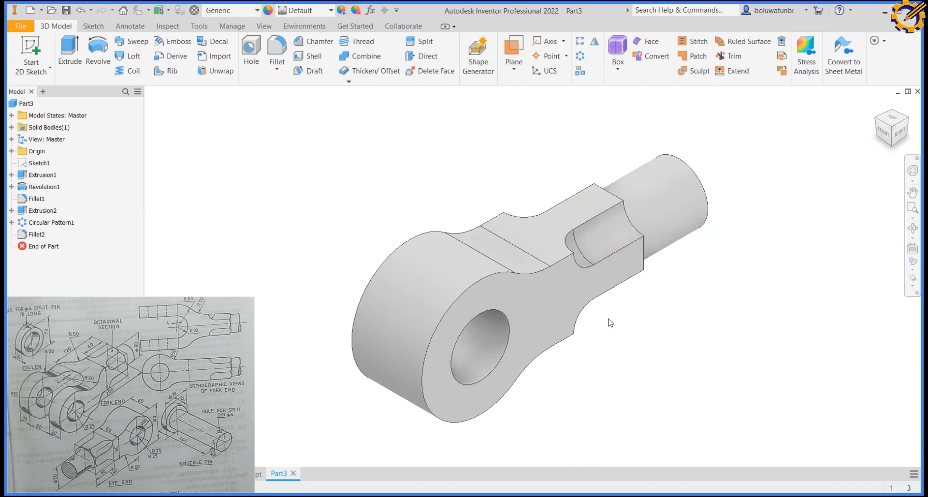
pyautogui.scroll(-5, 547, 251)
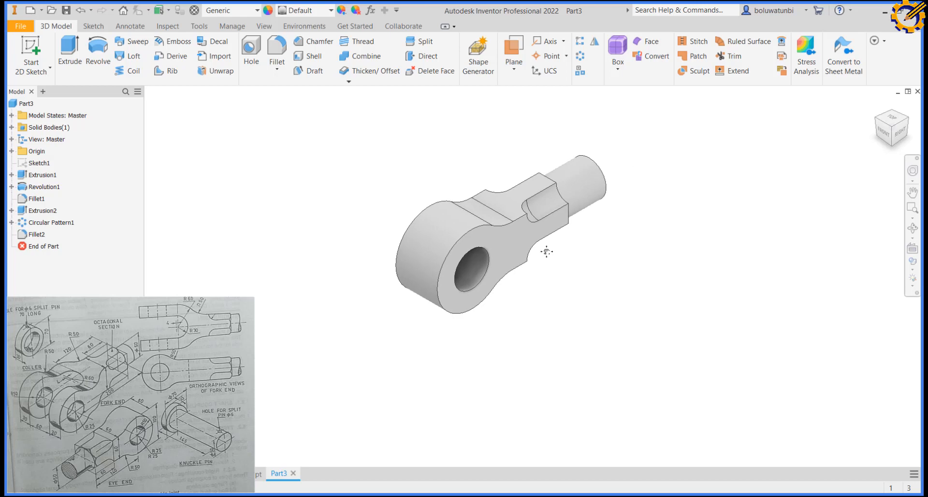
pyautogui.moveTo(546, 252); pyautogui.dragTo(543, 252, button='middle')
pyautogui.scroll(3, 543, 252)
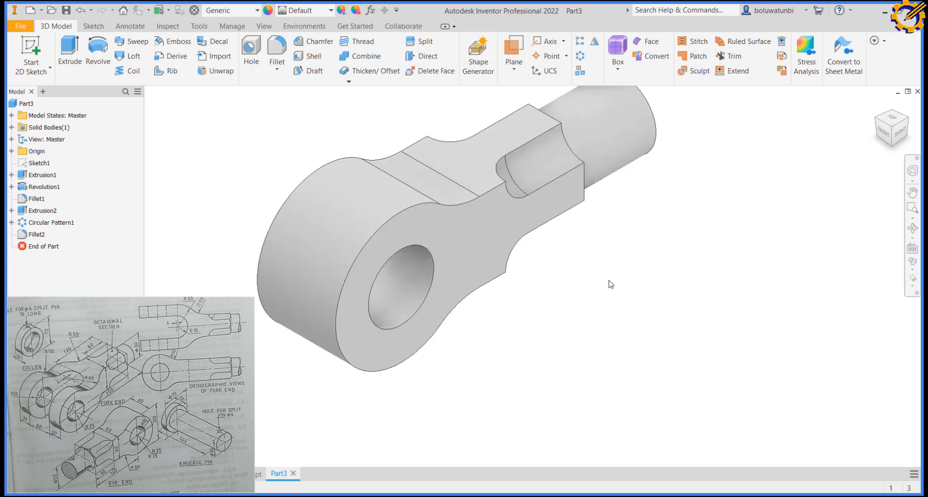
pyautogui.hotkey('ctrl', 's')
pyautogui.write('EYE END')
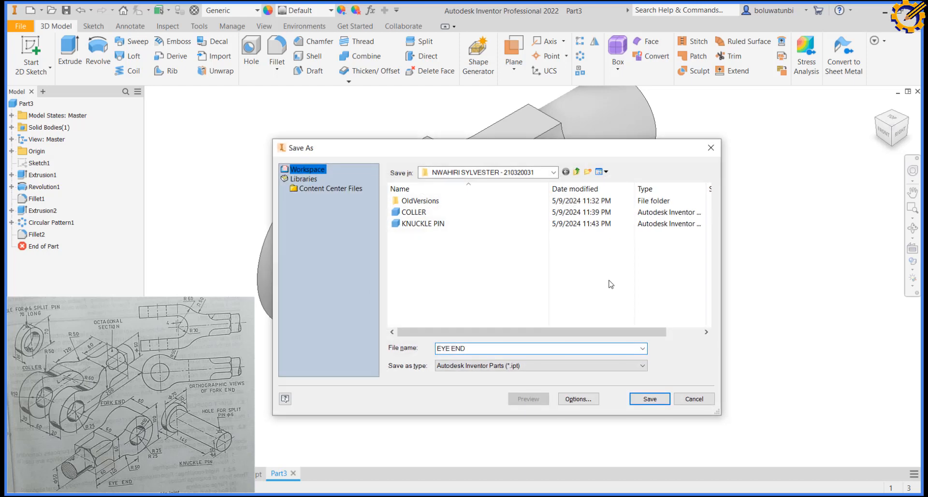
pyautogui.press('Return')
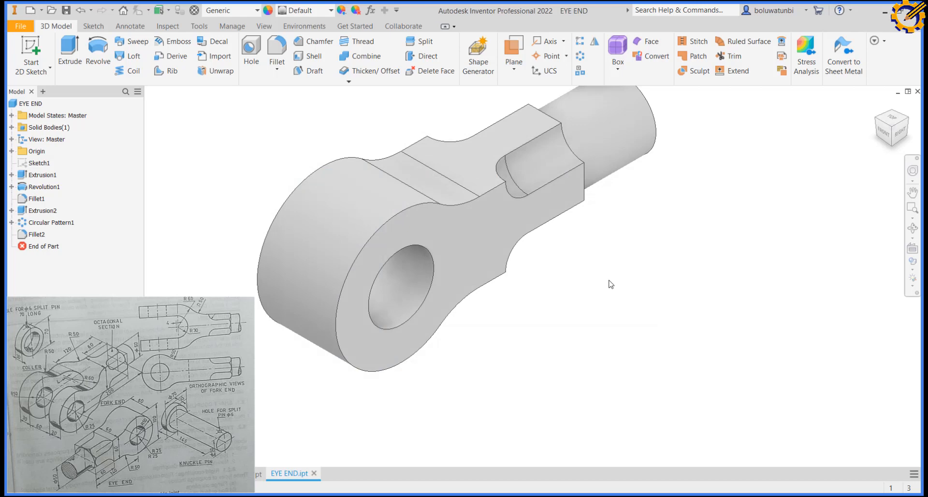
# - Create a new metric part from the Standard (mm).ipt template and start a sketch on the YZ plane
pyautogui.scroll(-3, 609, 284)
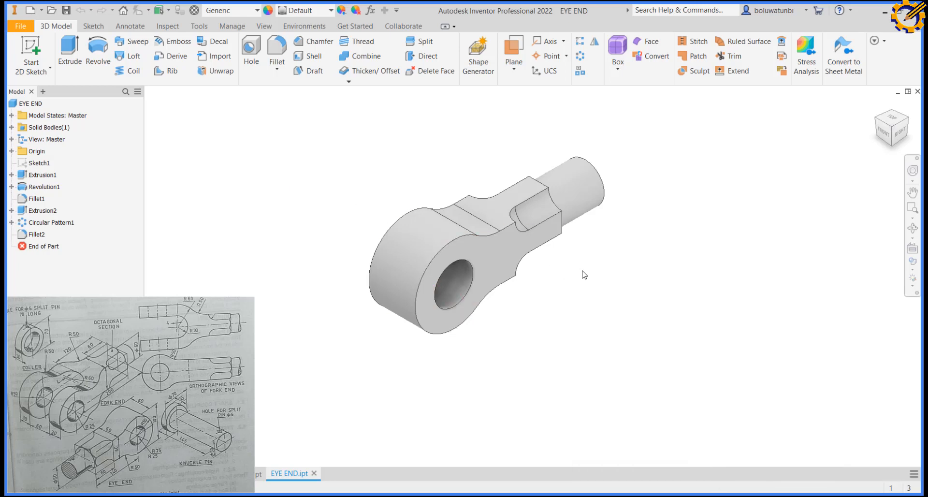
pyautogui.hotkey('ctrl', 'n')
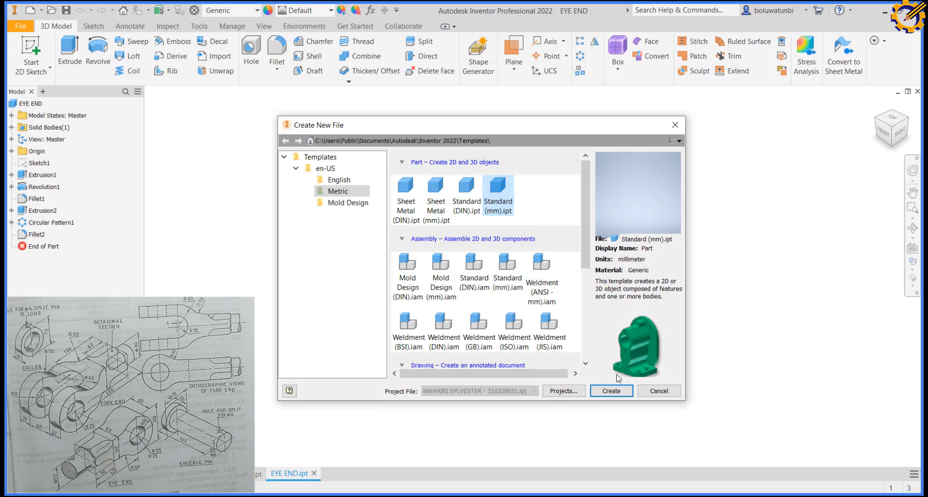
pyautogui.click(619, 391)
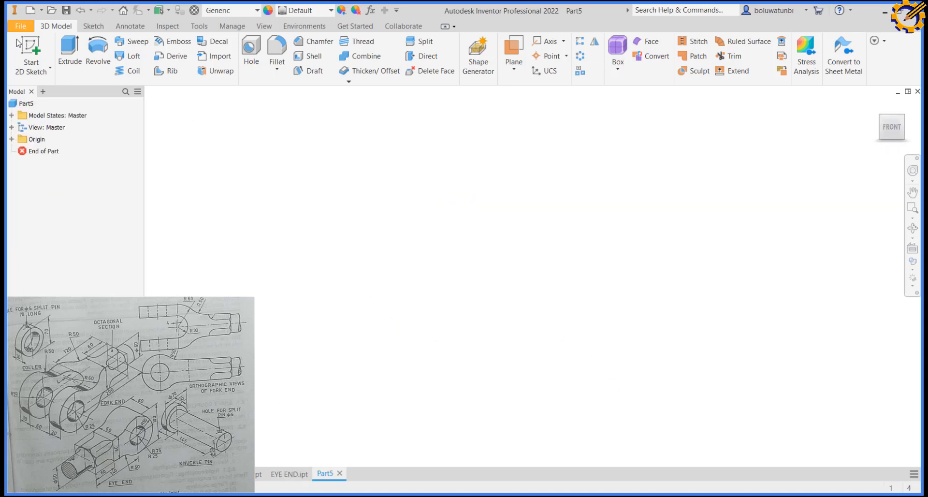
pyautogui.click(30, 46)
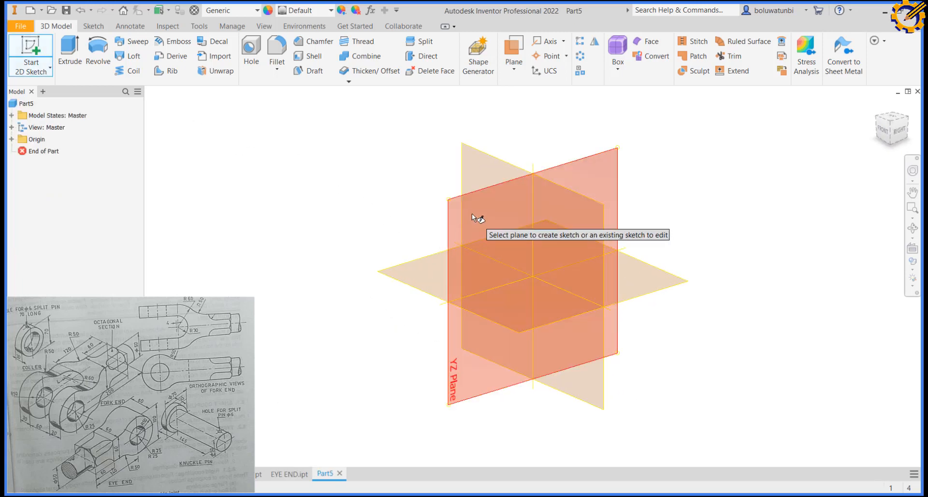
pyautogui.click(472, 216)
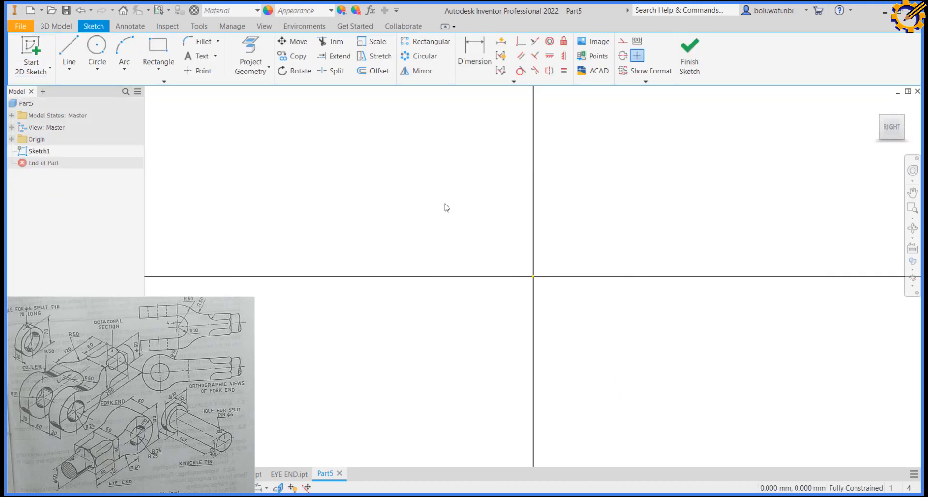
# - Sketch two concentric circles centred on the origin, with diameters of 120 mm and 60 mm
pyautogui.click(97, 46)
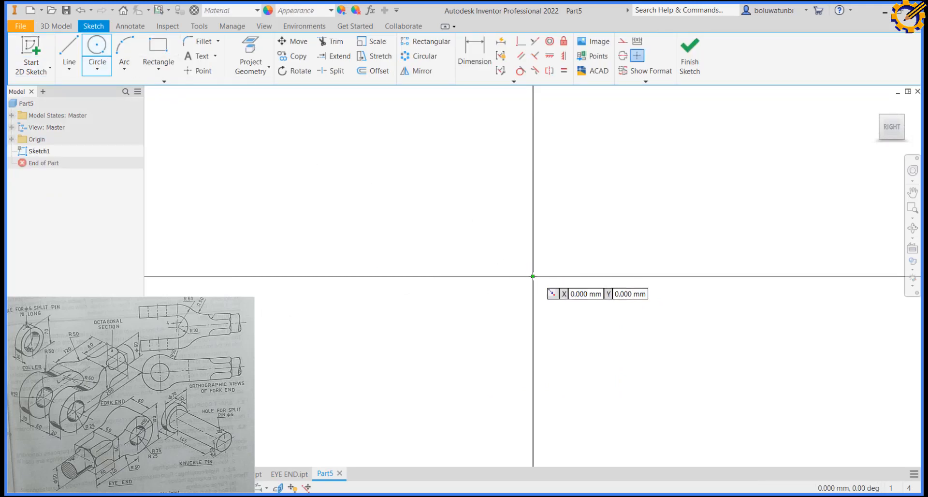
pyautogui.click(533, 276)
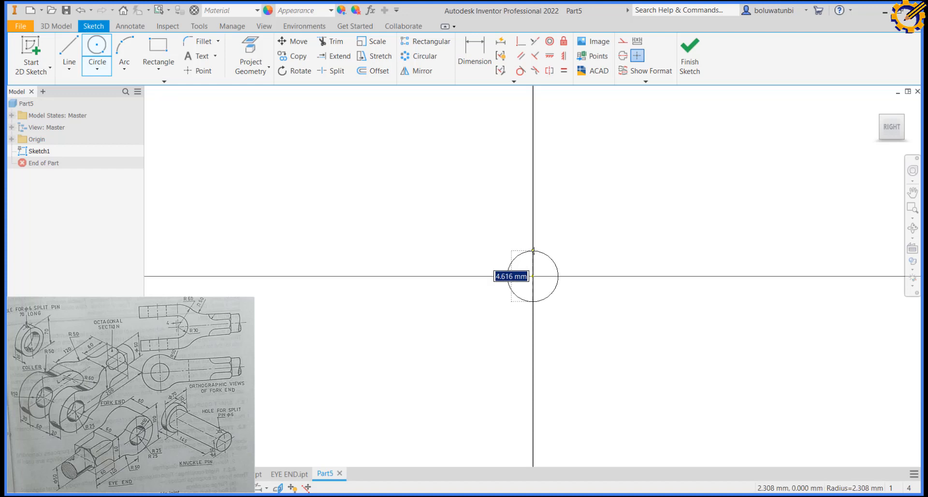
pyautogui.write('12')
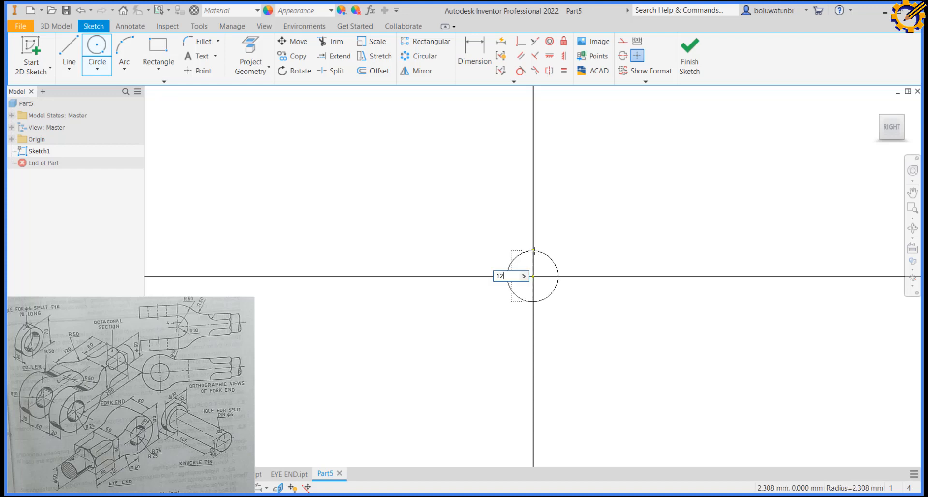
pyautogui.write('0')
pyautogui.press('Return')
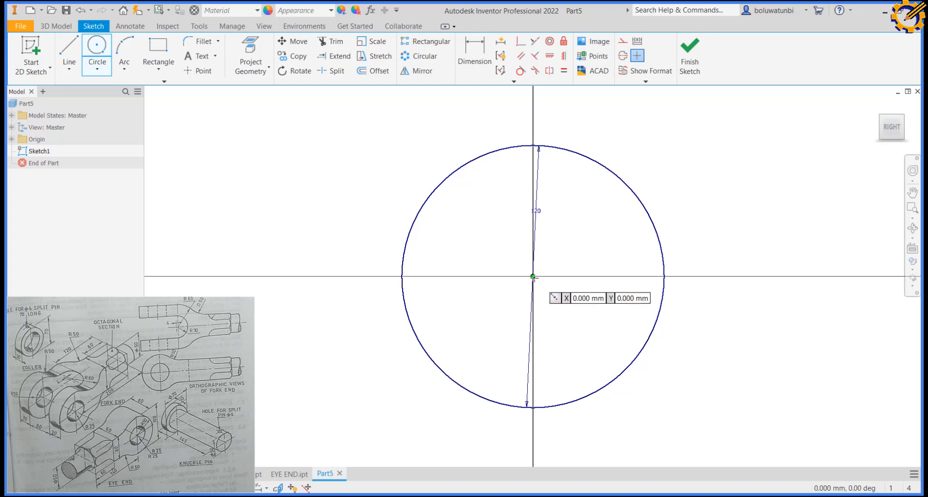
pyautogui.click(534, 277)
pyautogui.write('60')
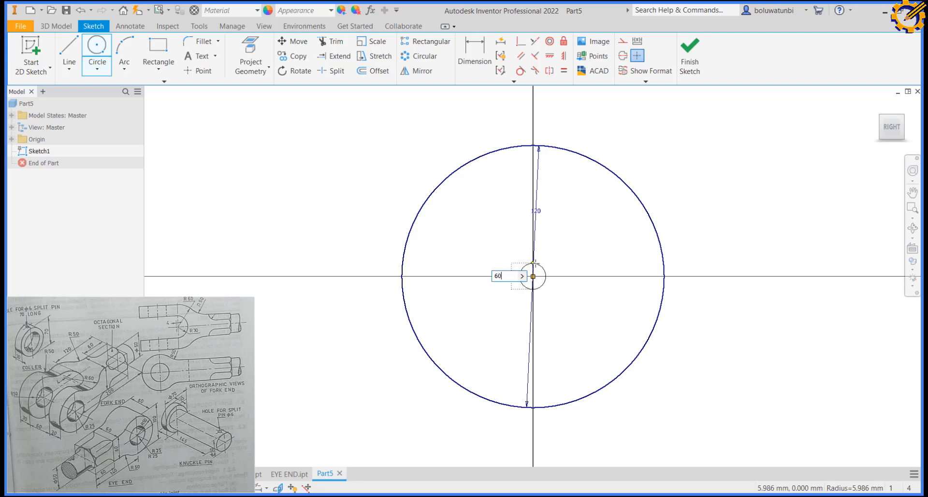
pyautogui.press('Return')
# - Sketch a three-sided rectangular arm about 75 mm wide from the outer circle, its end about 151 mm from the circles' centre
pyautogui.scroll(-3, 533, 264)
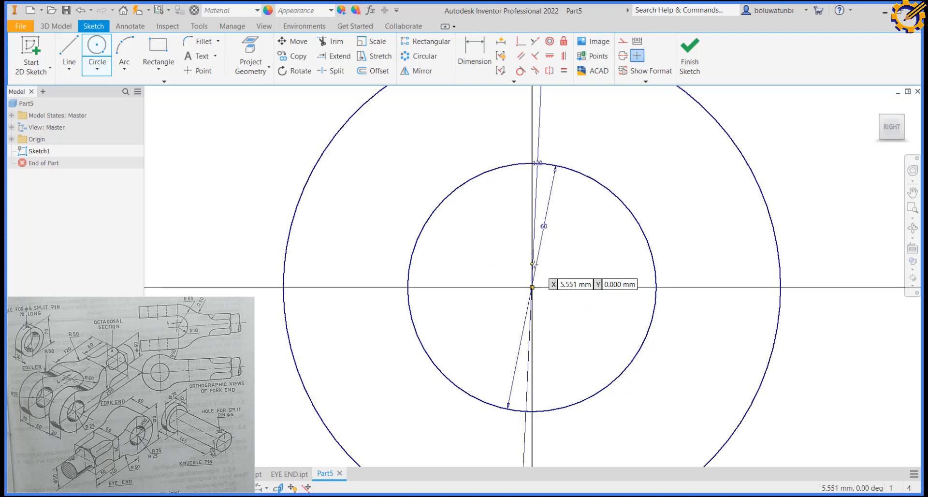
pyautogui.scroll(5, 533, 264)
pyautogui.moveTo(533, 264); pyautogui.dragTo(444, 237, button='middle')
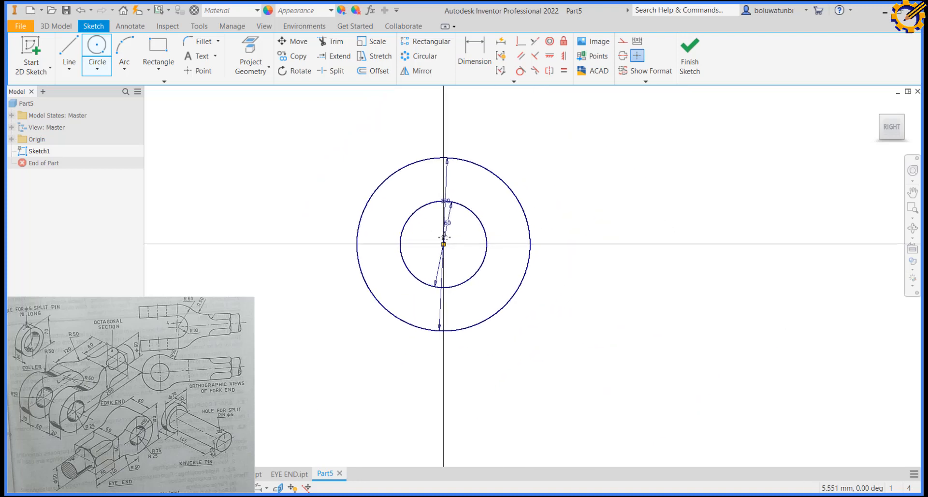
pyautogui.scroll(1, 444, 236)
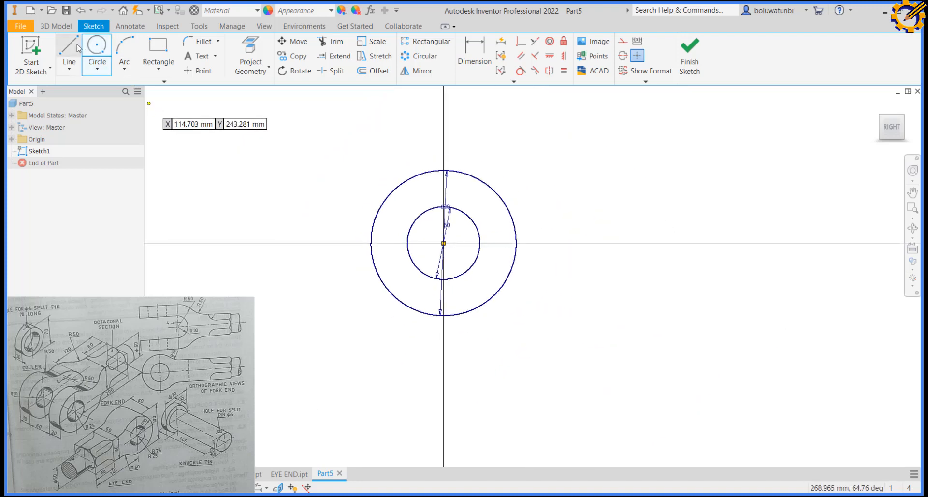
pyautogui.press('l')
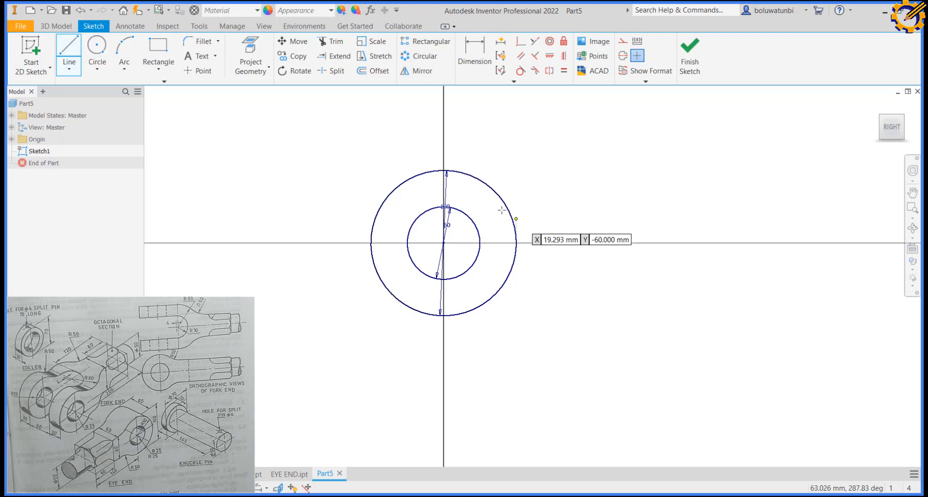
pyautogui.click(500, 198)
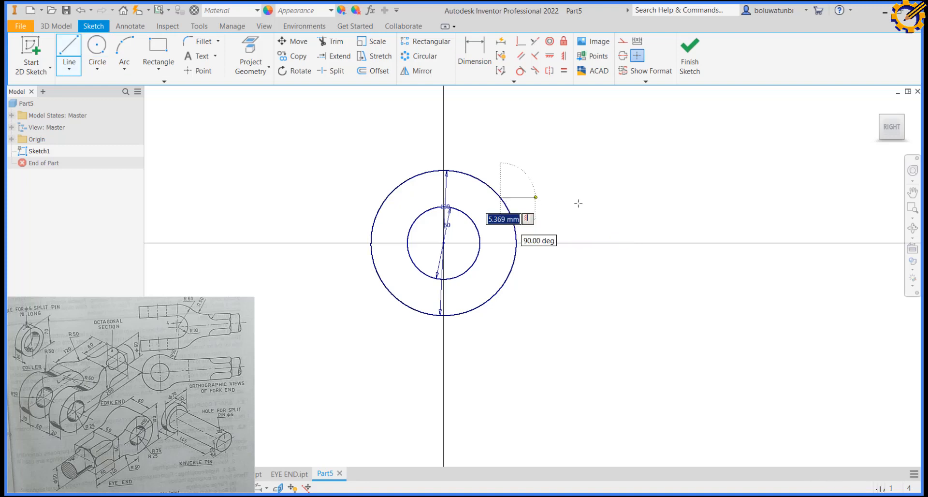
pyautogui.click(626, 199)
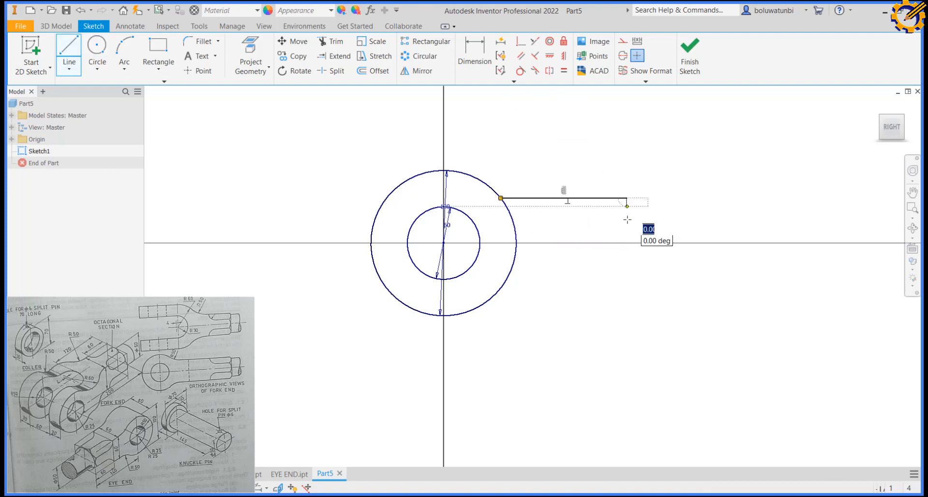
pyautogui.click(627, 288)
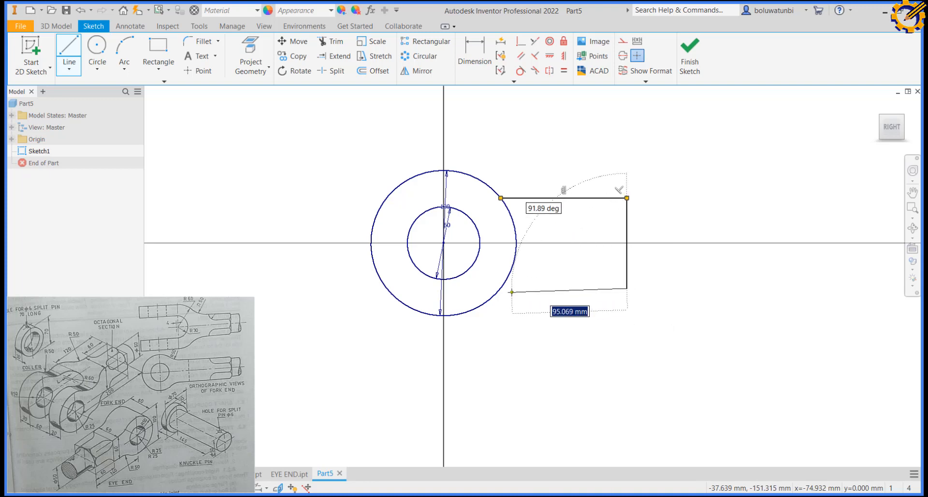
pyautogui.doubleClick(500, 288)
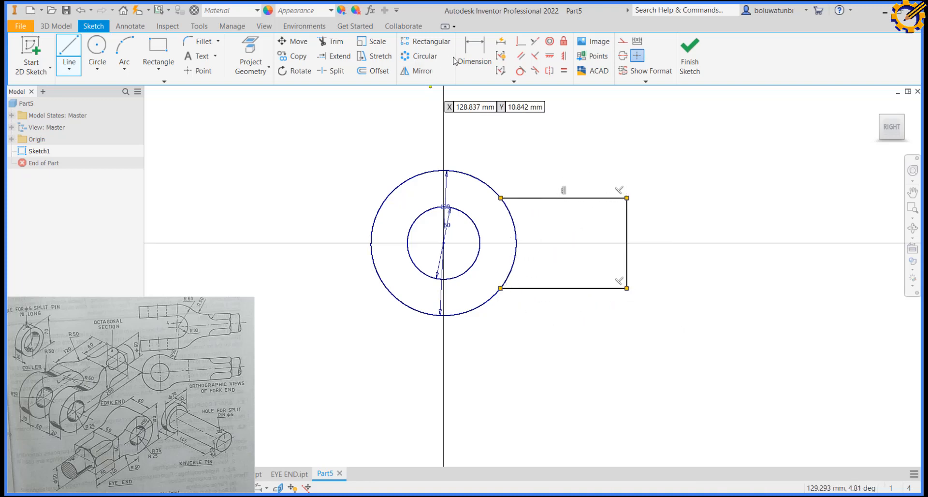
# - Dimension the distance from the circles' centre to the arm's end line as 150 mm
pyautogui.click(470, 57)
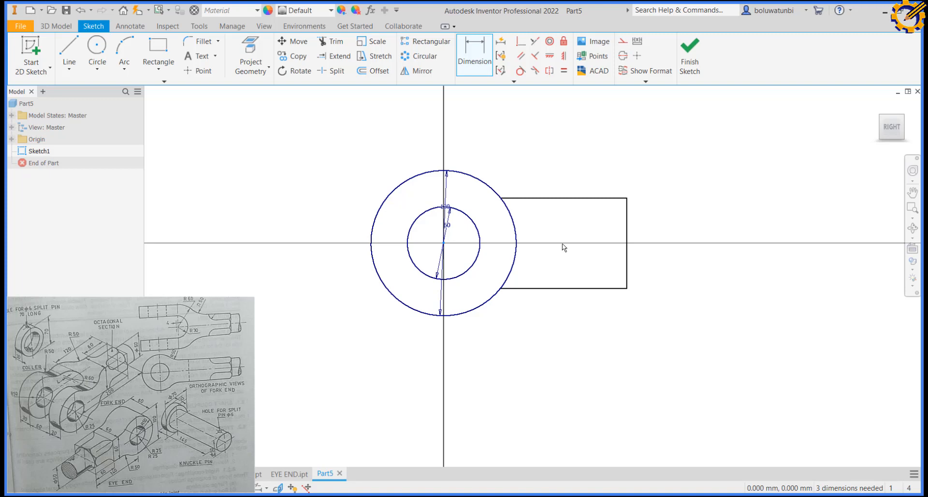
pyautogui.click(626, 256)
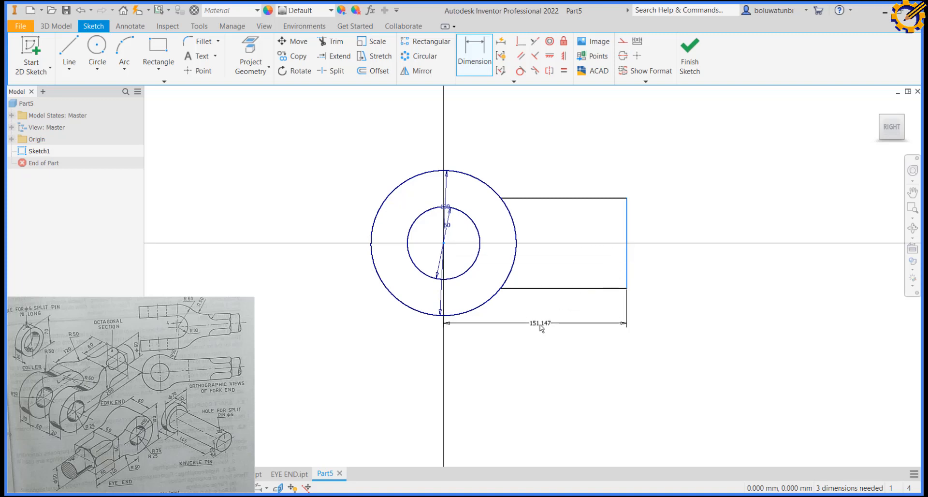
pyautogui.click(531, 343)
pyautogui.write('150')
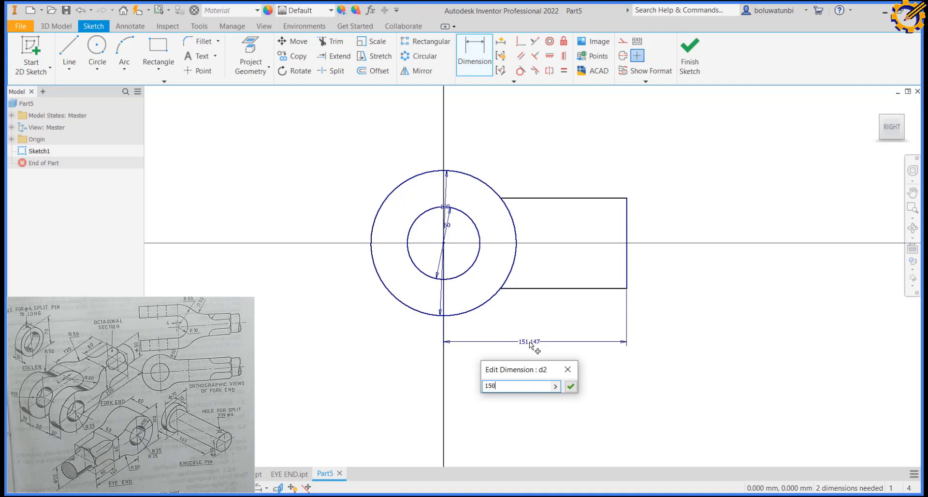
pyautogui.press('Return')
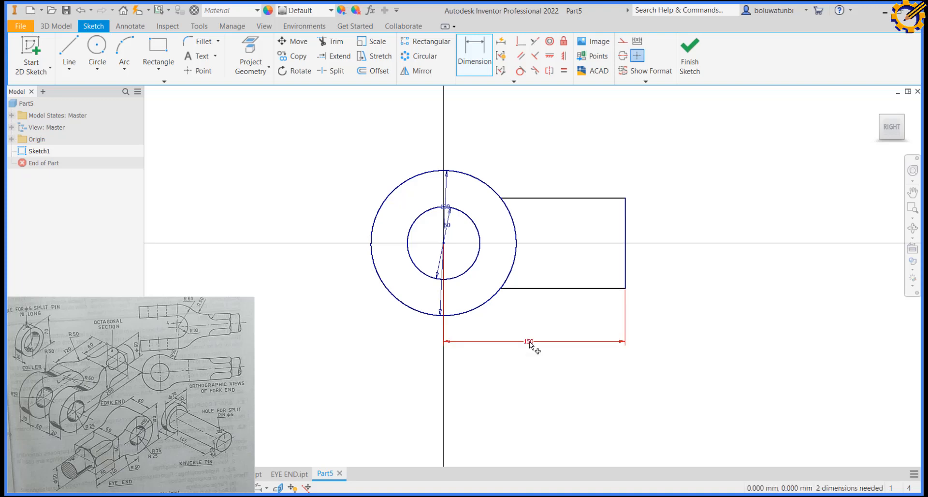
# - Sketch a three-sided rectangular outline from the outer circle's quadrants, opposite the arm, about 114 mm long and 120 mm wide
pyautogui.click(69, 48)
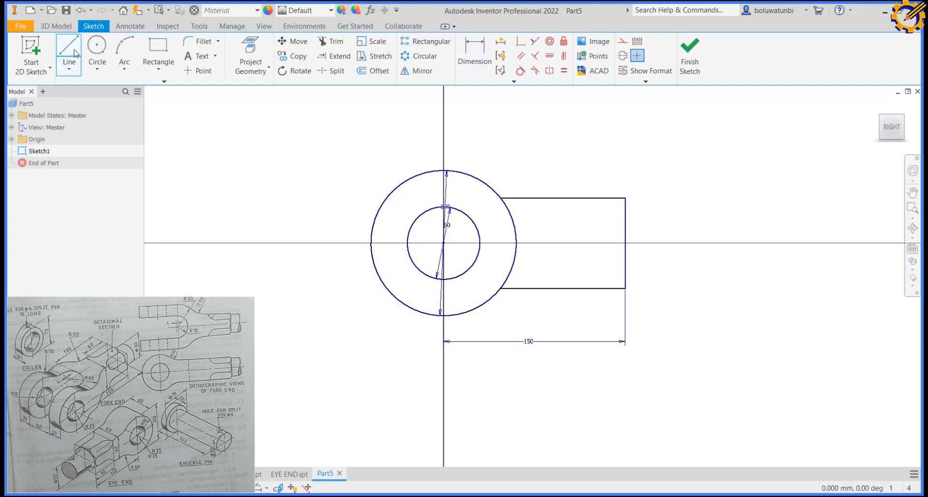
pyautogui.click(444, 171)
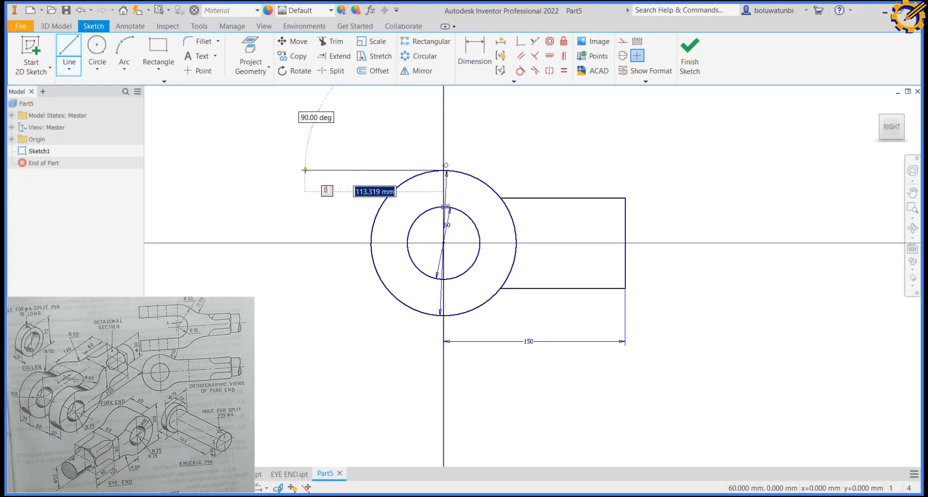
pyautogui.click(305, 169)
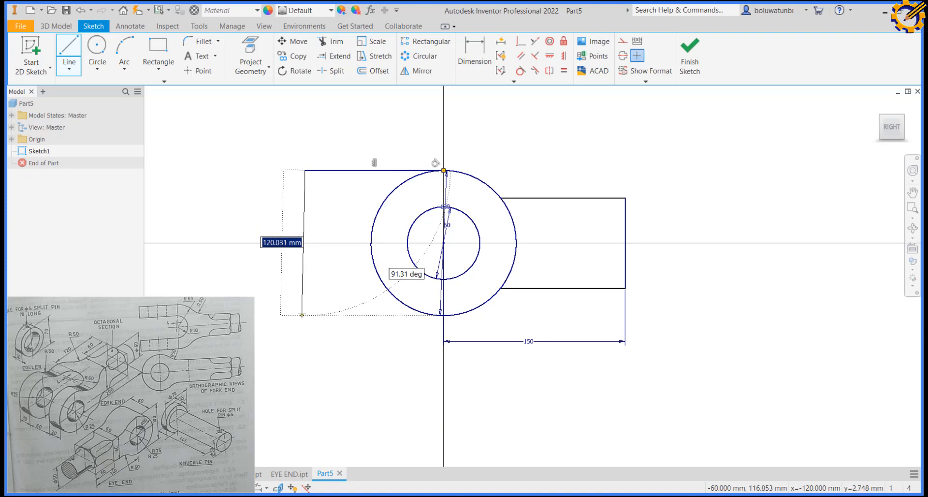
pyautogui.click(305, 316)
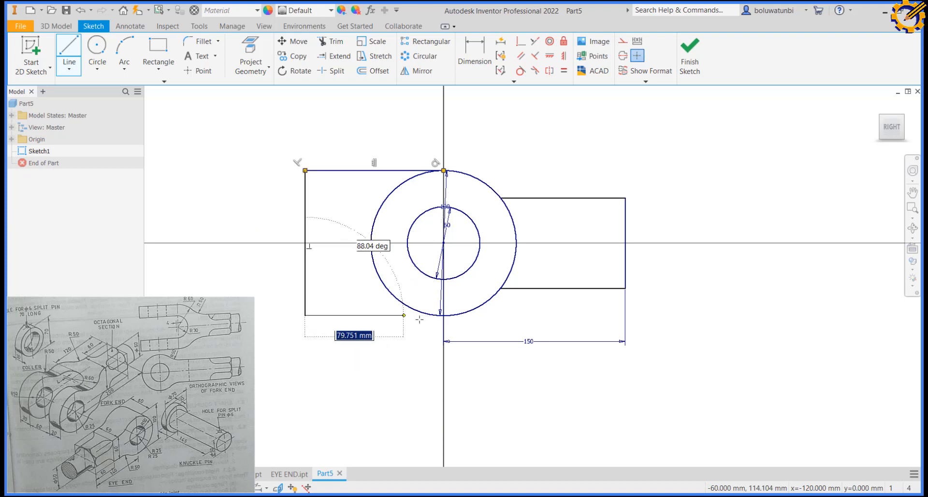
pyautogui.doubleClick(442, 315)
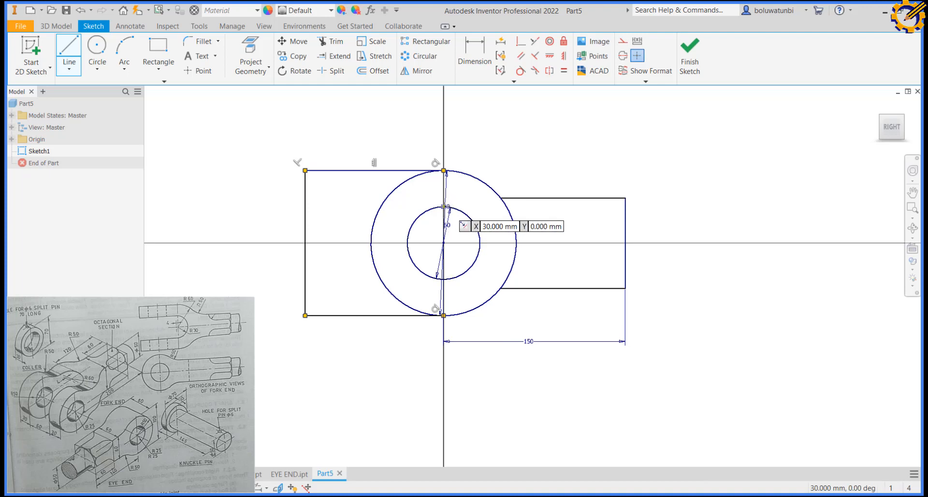
# - Draw two parallel lines from the inner circle's upper and lower quadrants to the new outline's end line
pyautogui.click(444, 207)
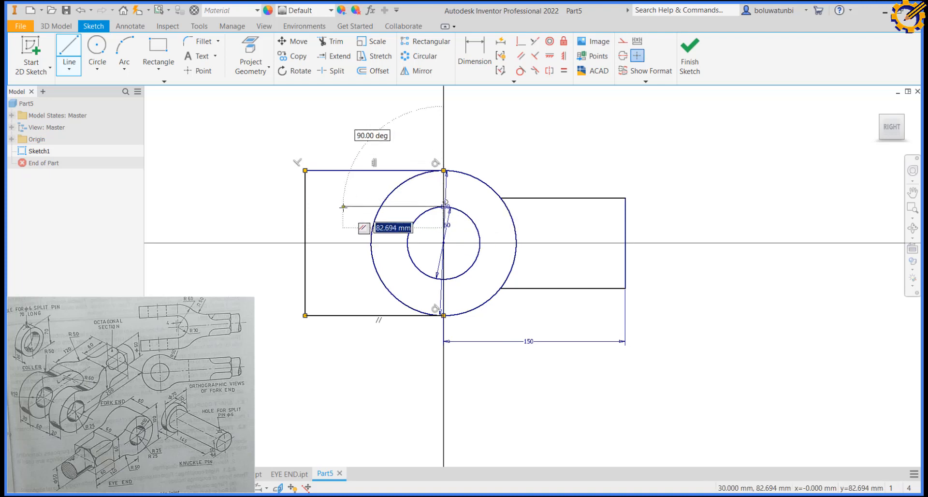
pyautogui.click(305, 207)
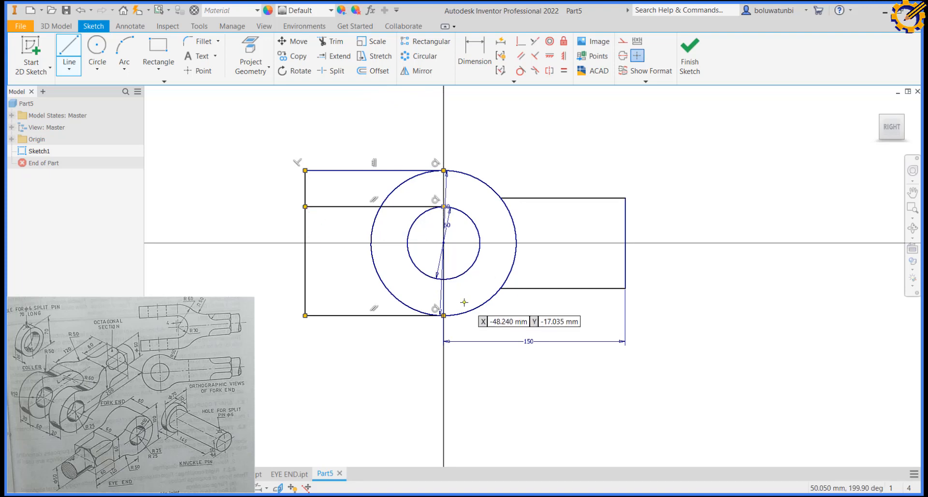
pyautogui.click(443, 279)
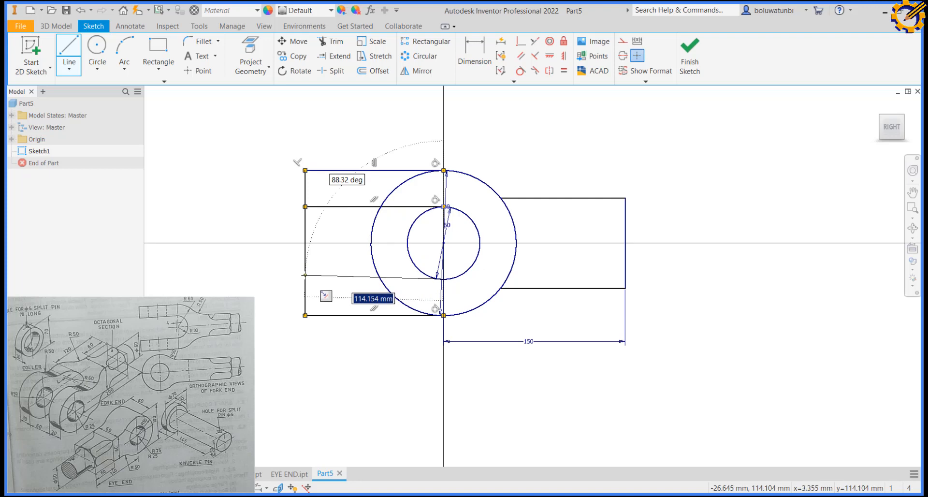
pyautogui.doubleClick(305, 280)
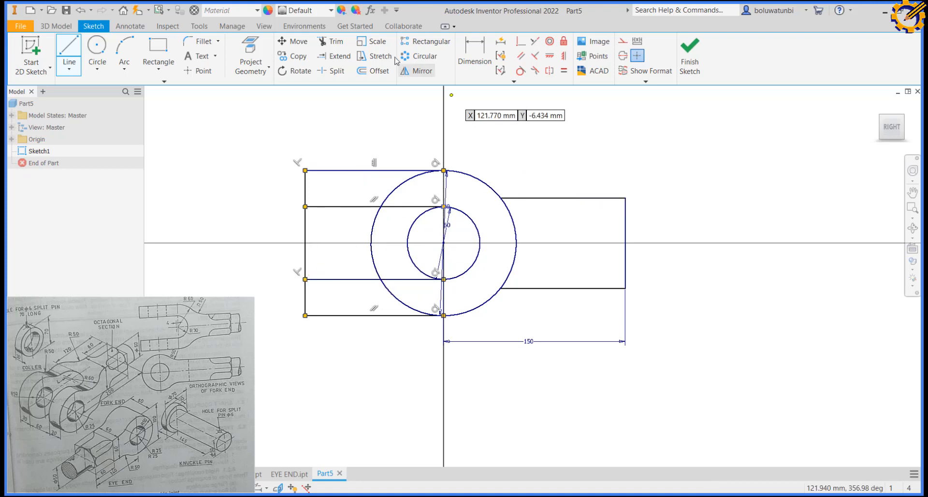
# - Trim away the half of the outer circle that lies inside the new rectangular outline
pyautogui.click(330, 42)
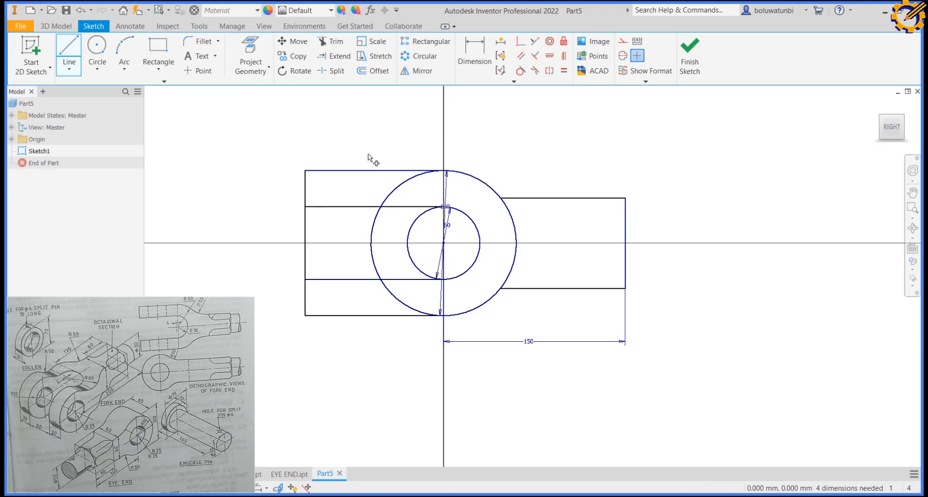
pyautogui.click(401, 184)
pyautogui.click(375, 242)
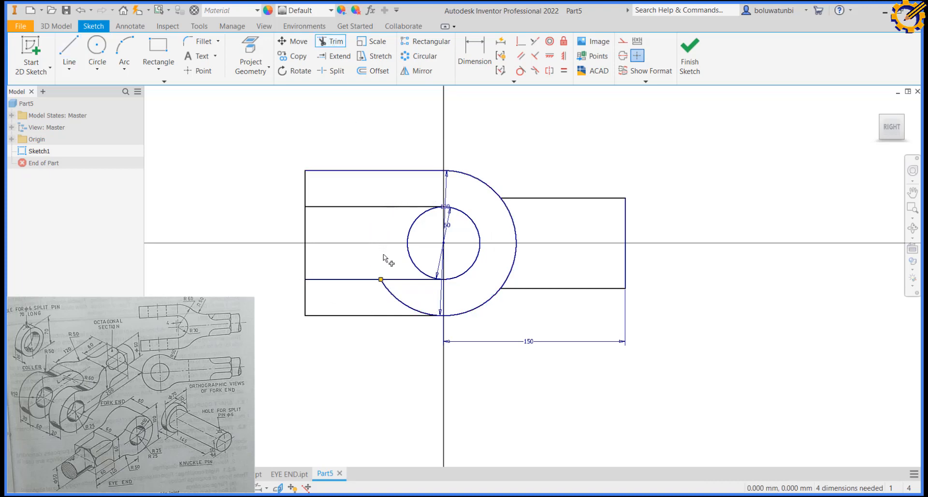
pyautogui.click(390, 294)
# - Dimension the overall length between the outline's end line and the arm's end line as 200 mm
pyautogui.click(471, 56)
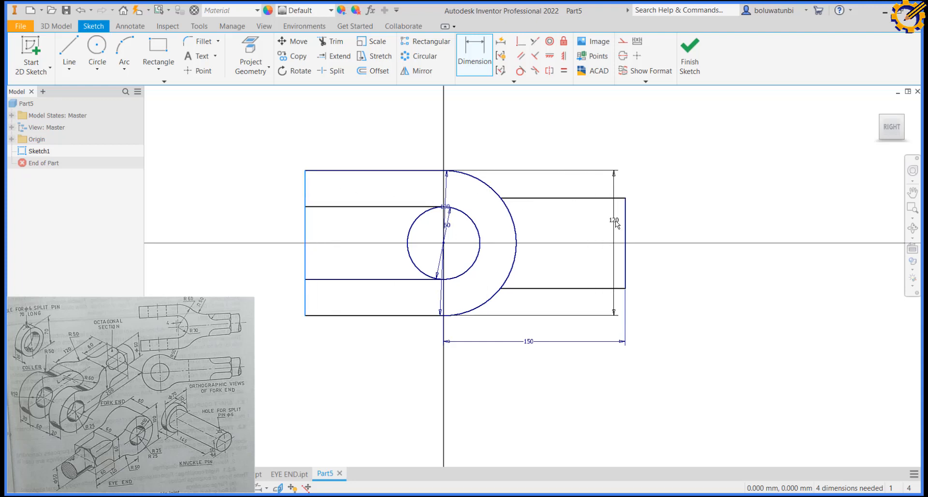
pyautogui.click(626, 232)
pyautogui.click(524, 136)
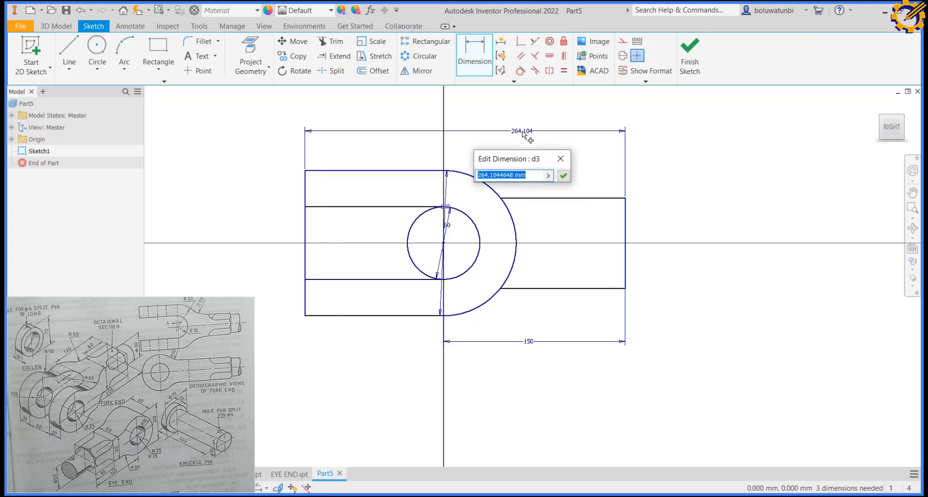
pyautogui.write('200')
pyautogui.press('Return')
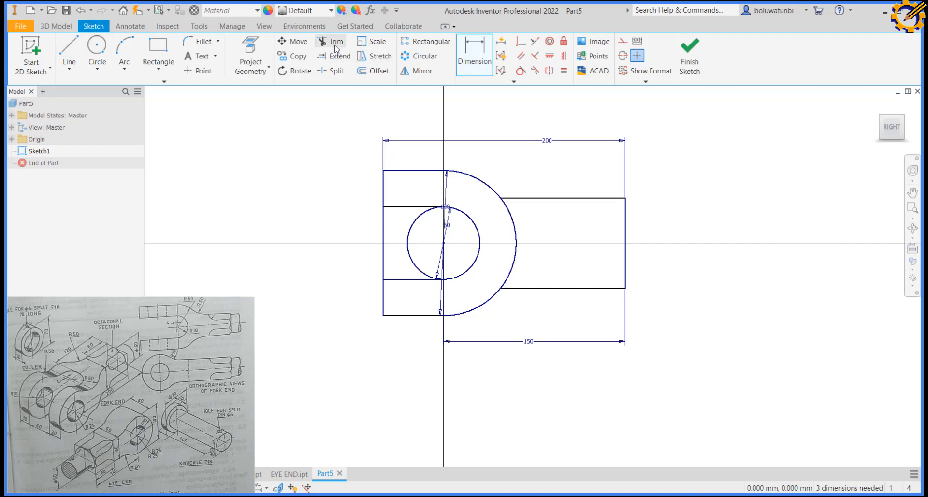
# - Trim the middle of the outline's end line and the inner circle's half facing it to open the fork slot
pyautogui.press('x')
pyautogui.click(380, 220)
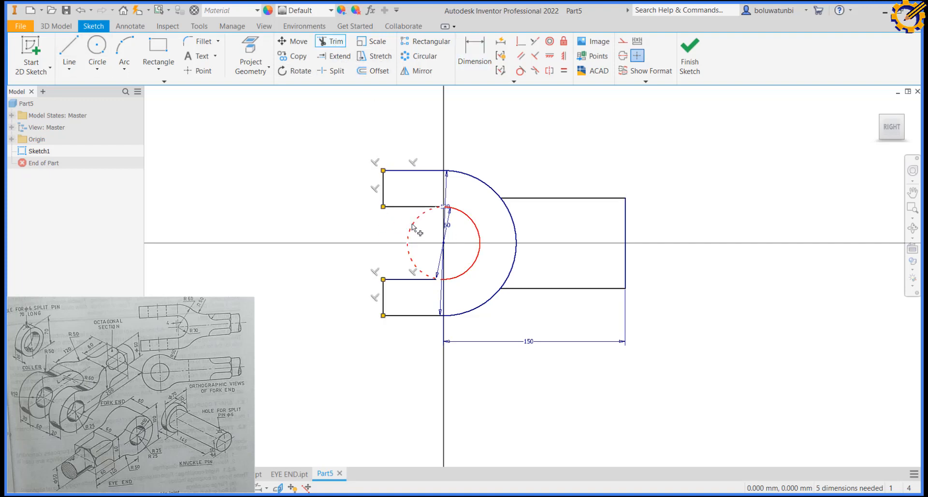
pyautogui.click(410, 224)
pyautogui.press('Escape')
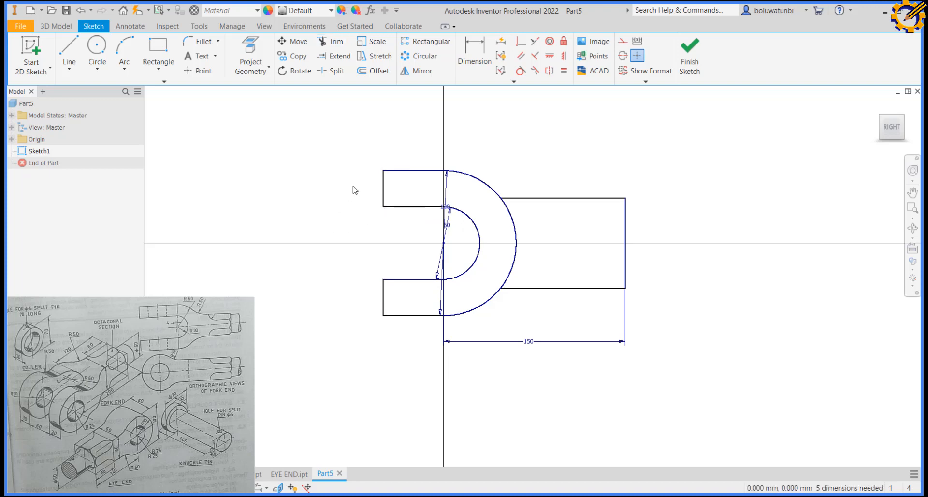
# - Dimension the end of each fork prong 200 mm from the arm's end line
pyautogui.click(480, 53)
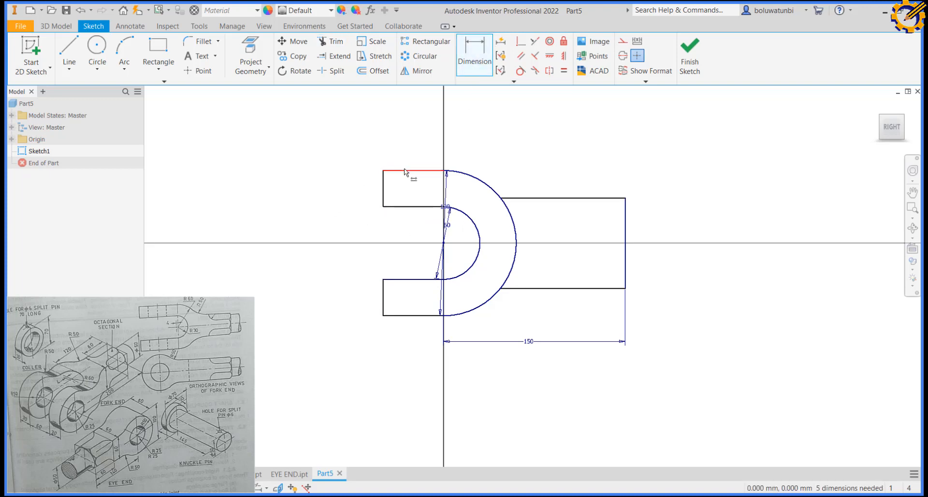
pyautogui.click(384, 193)
pyautogui.click(626, 230)
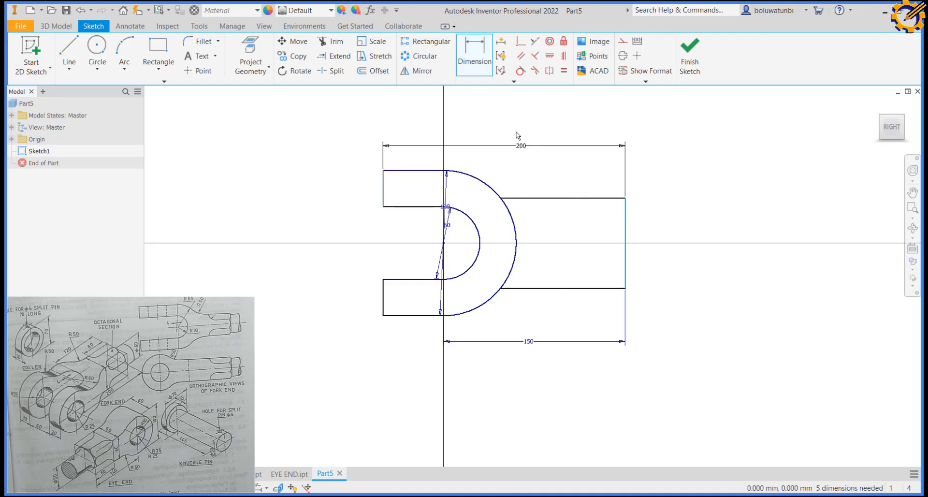
pyautogui.click(513, 133)
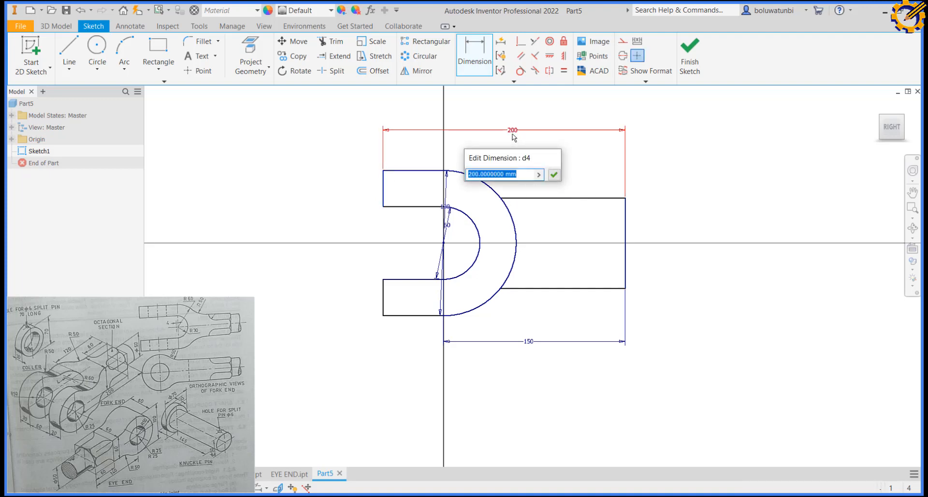
pyautogui.press('Return')
pyautogui.click(384, 305)
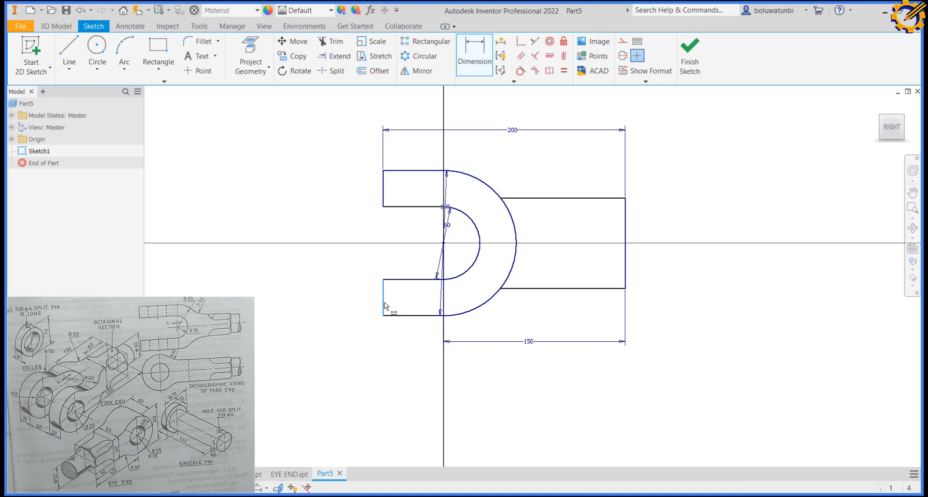
pyautogui.click(625, 261)
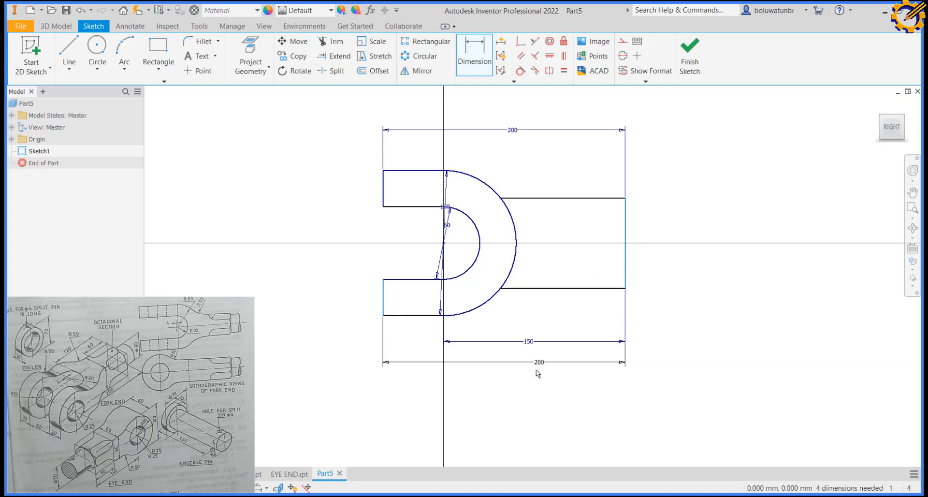
pyautogui.click(532, 378)
pyautogui.press('Return')
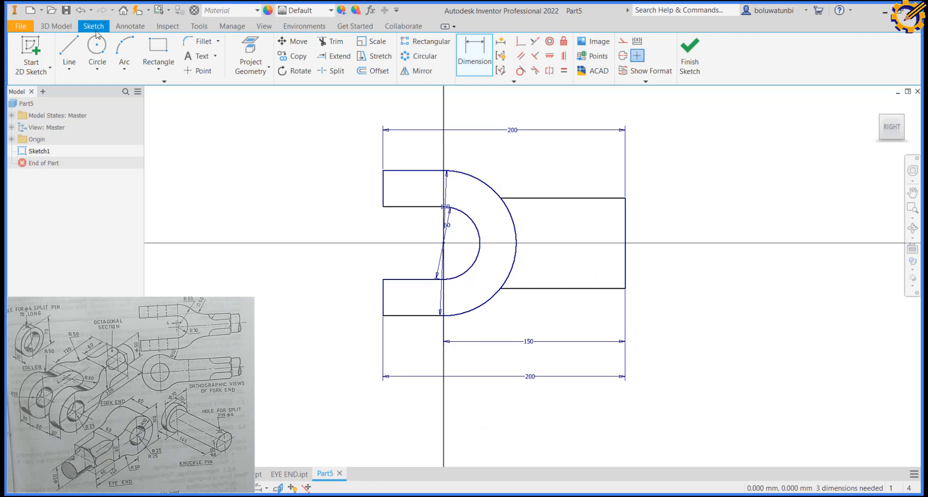
# - Draw lines extending the fork's outer edges 50 mm beyond the prong ends, joined by a 120 mm end line
pyautogui.click(76, 48)
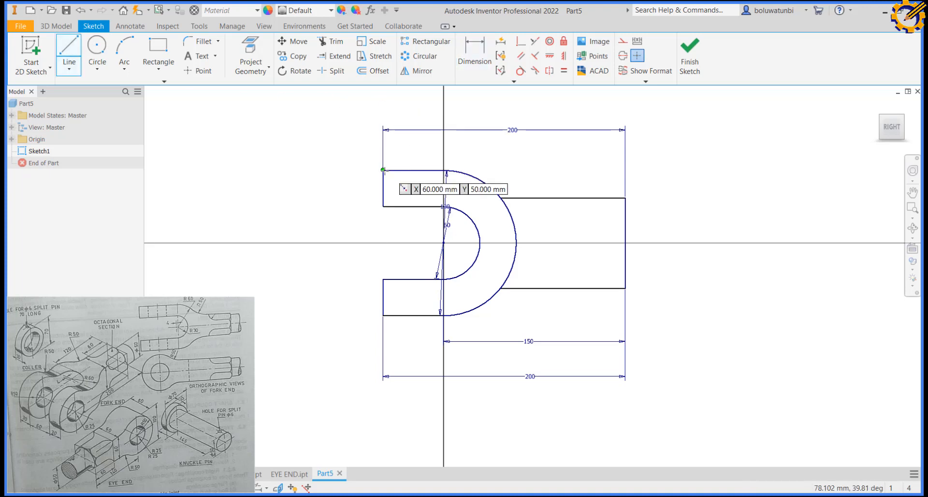
pyautogui.click(382, 171)
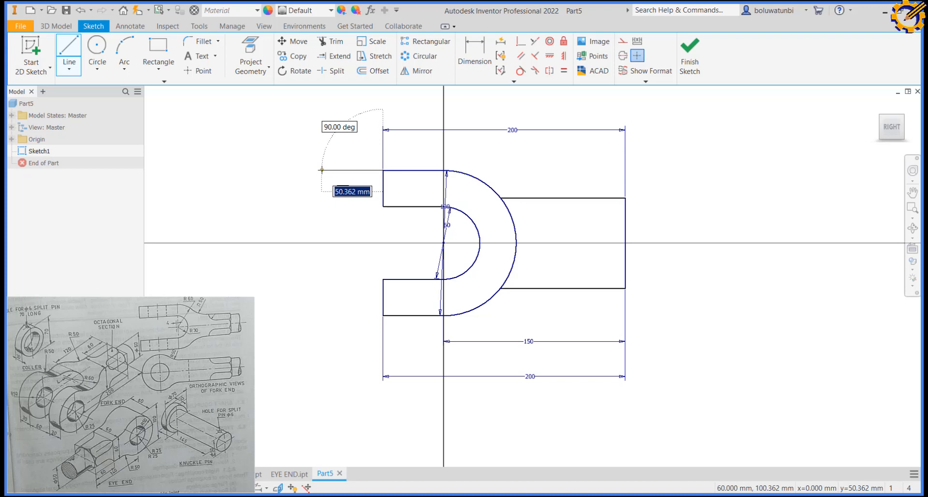
pyautogui.write('50')
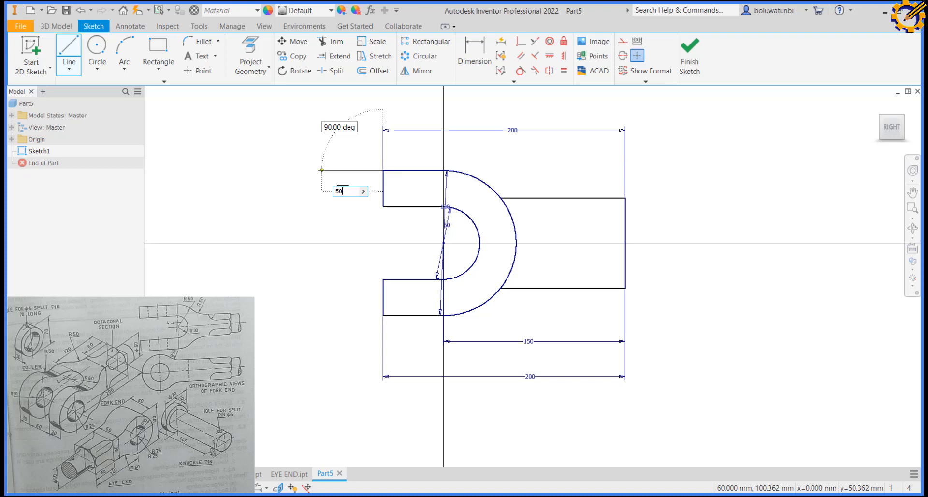
pyautogui.press('Return')
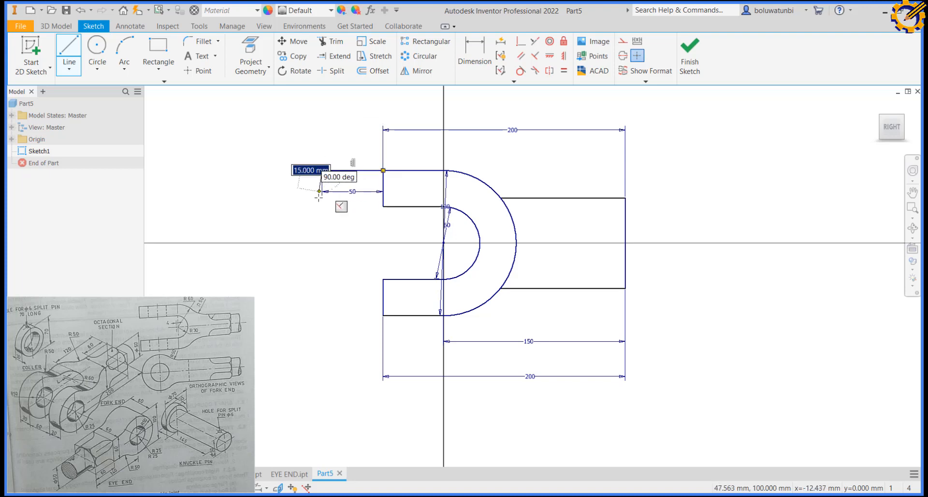
pyautogui.write('120')
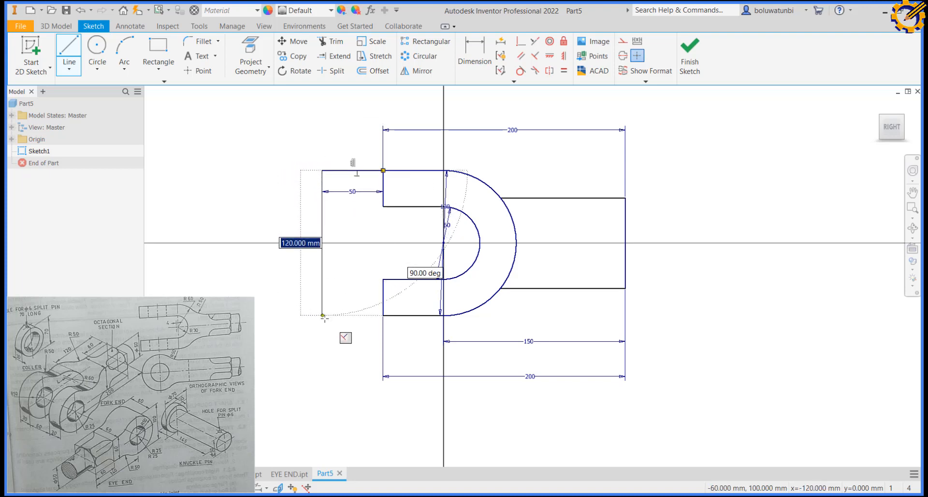
pyautogui.press('Return')
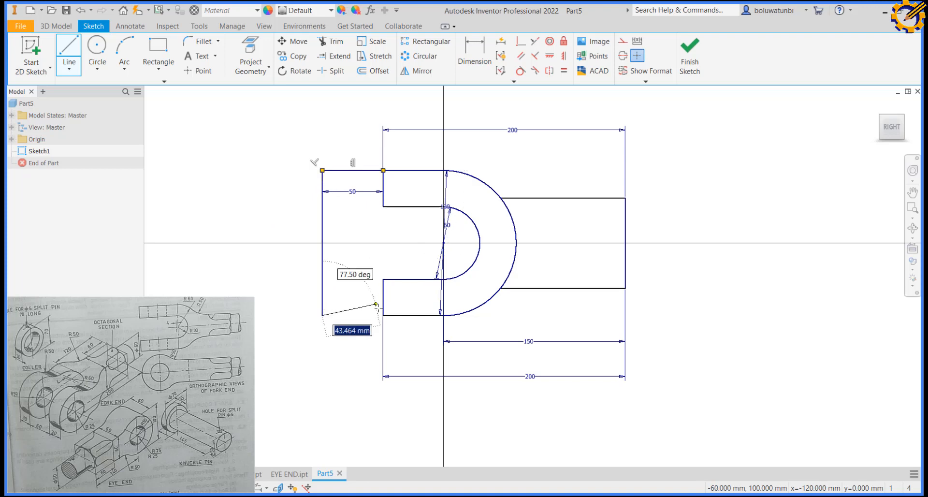
pyautogui.click(383, 315)
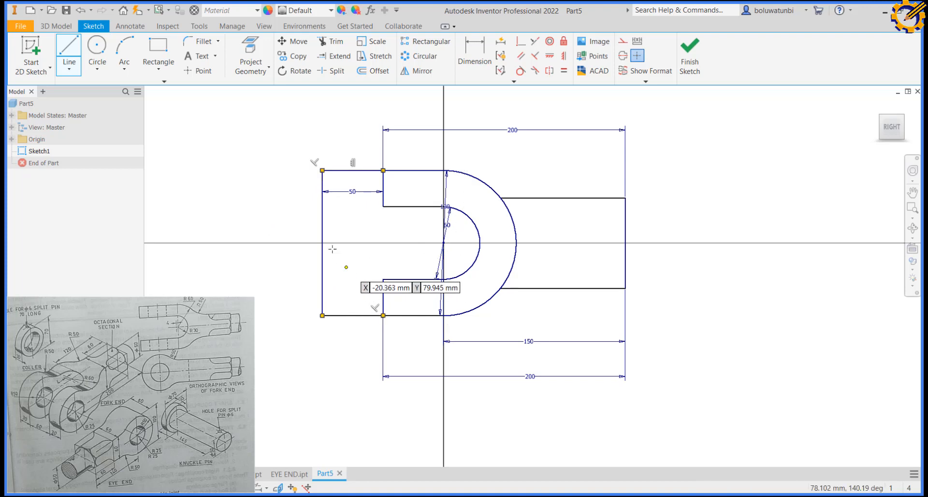
pyautogui.click(383, 279)
pyautogui.click(383, 315)
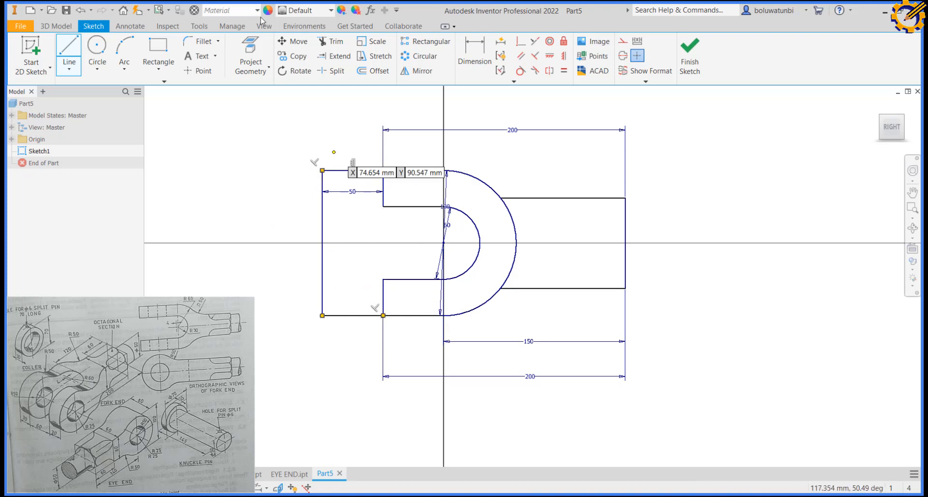
# - Extend the fork slot's two inner edges to the new 120 mm end line
pyautogui.click(334, 56)
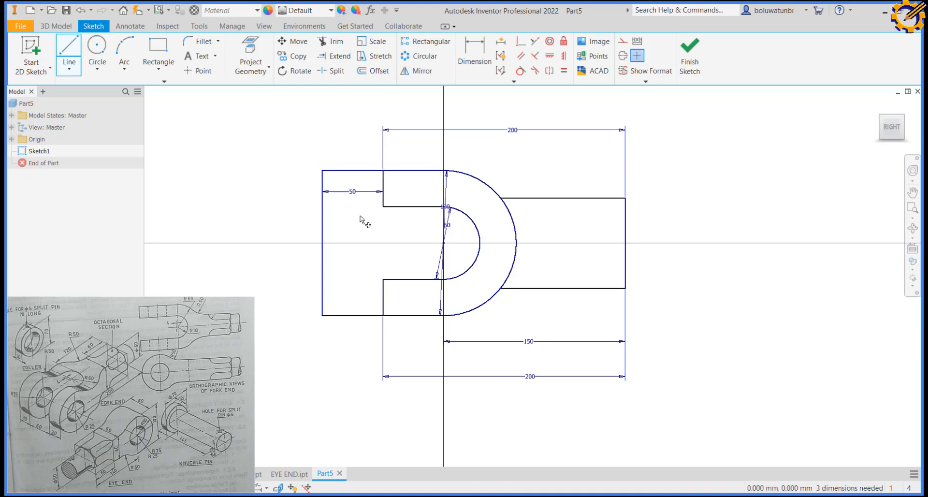
pyautogui.click(396, 286)
pyautogui.click(386, 223)
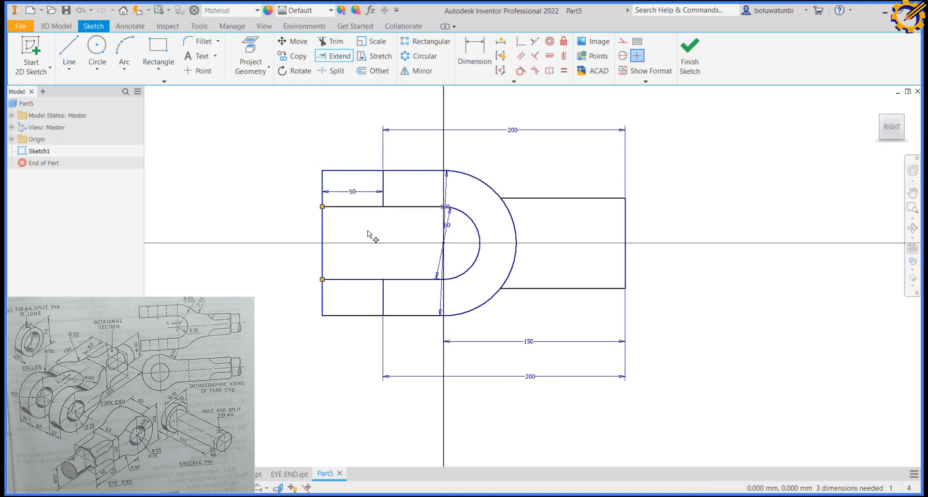
# - Draw a line across the full fork width, perpendicular to its outer edges, about 80 mm from the circles' centre
pyautogui.click(69, 51)
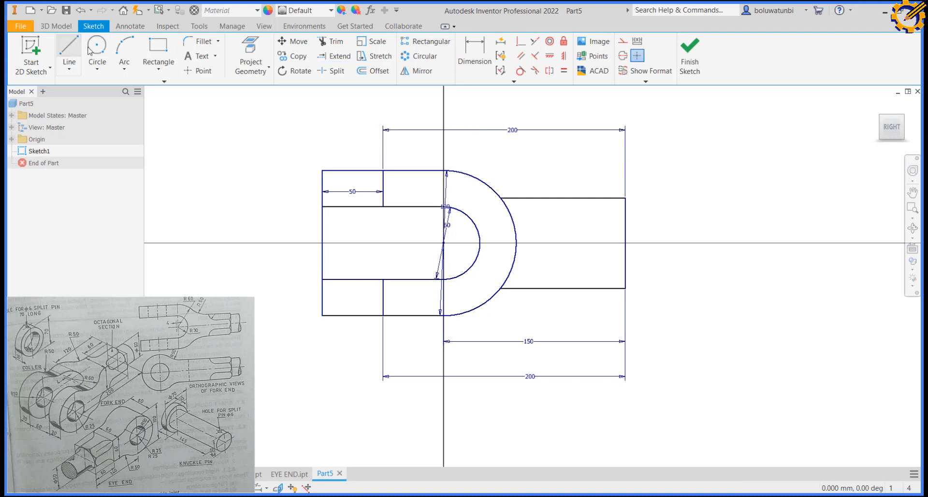
pyautogui.click(346, 170)
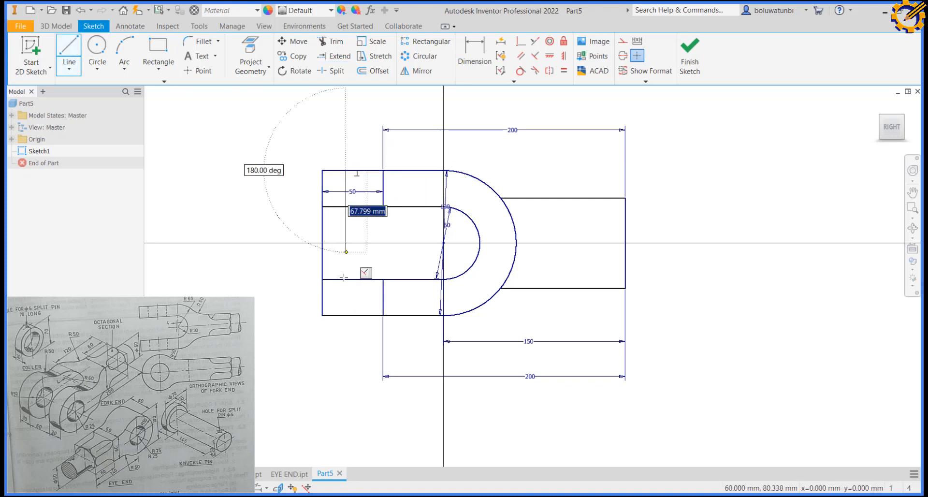
pyautogui.doubleClick(345, 315)
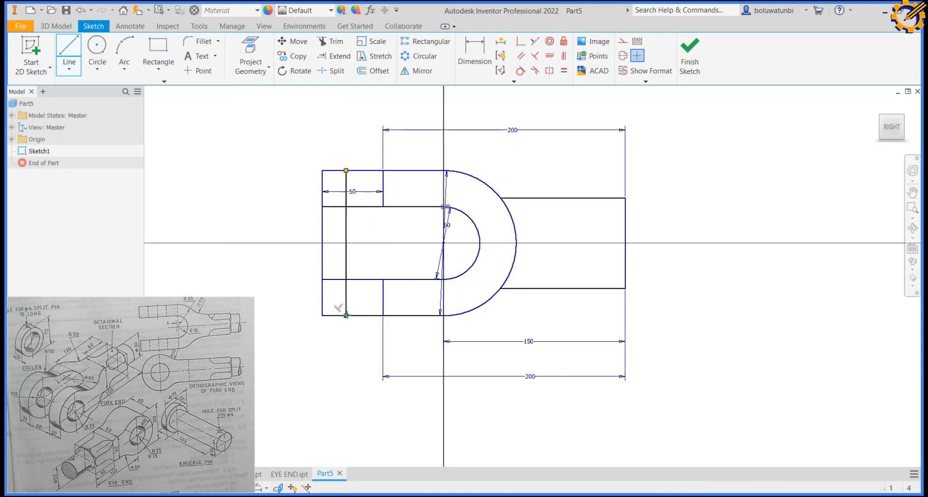
# - Dimension the cross line 25 mm from the fork's open end line, and trim both lines between the slot's inner edges
pyautogui.click(479, 53)
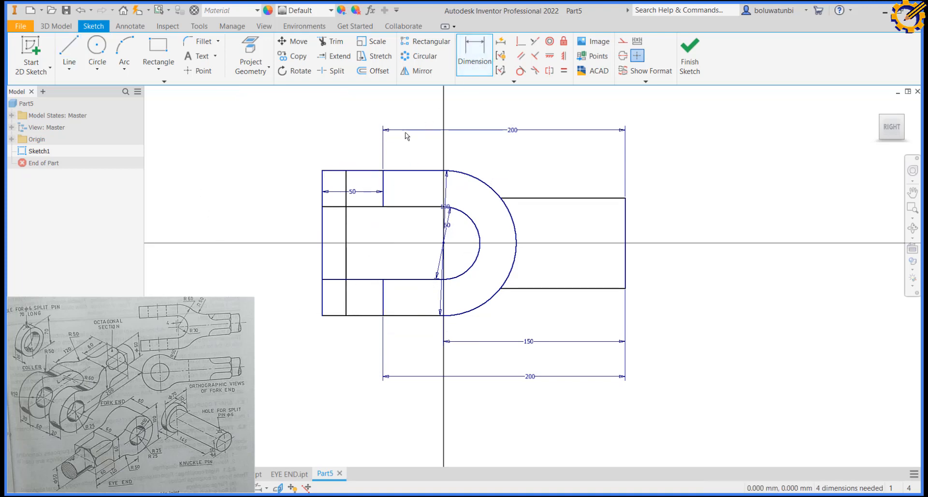
pyautogui.click(323, 186)
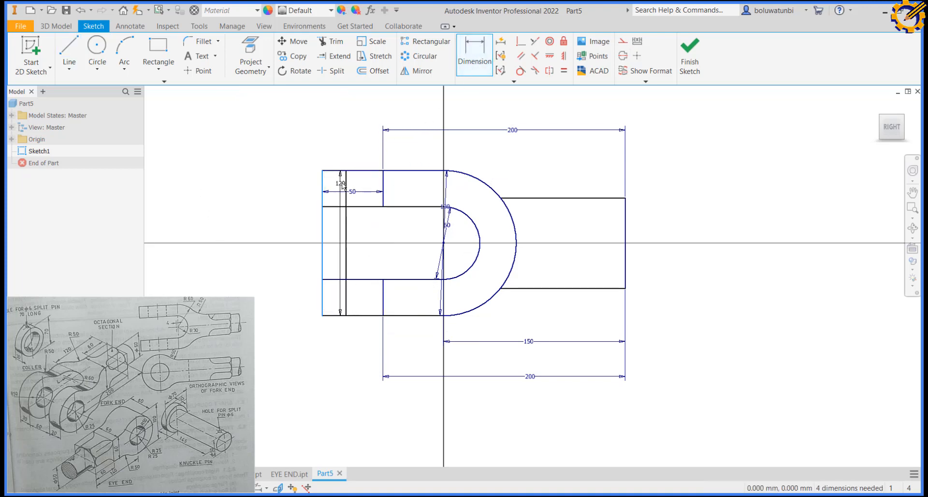
pyautogui.click(346, 185)
pyautogui.click(339, 163)
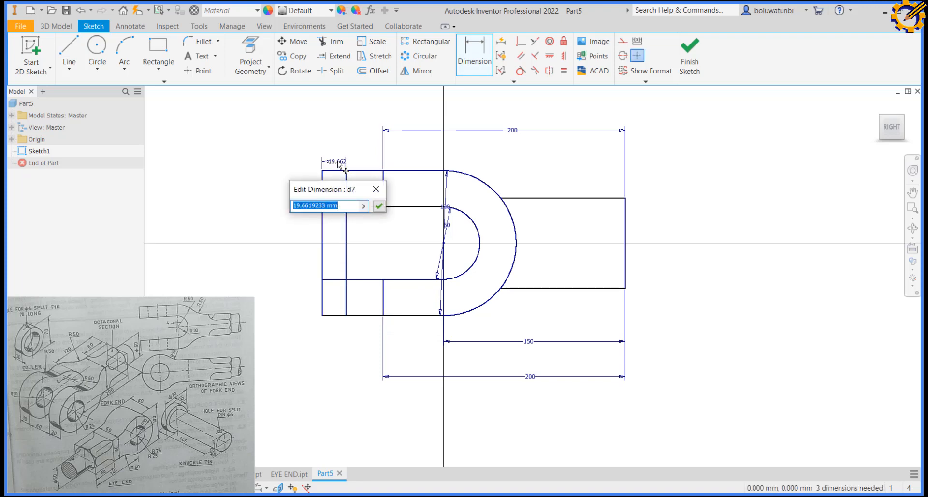
pyautogui.write('25')
pyautogui.press('Return')
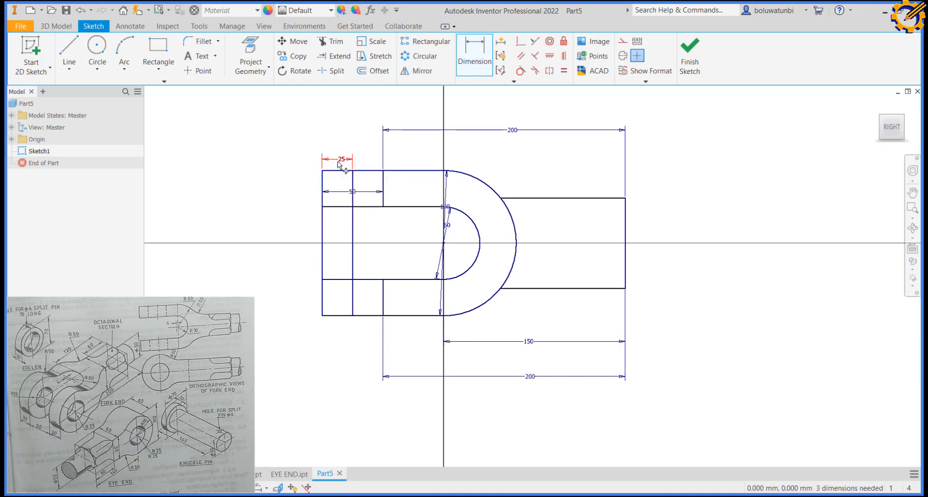
pyautogui.click(330, 43)
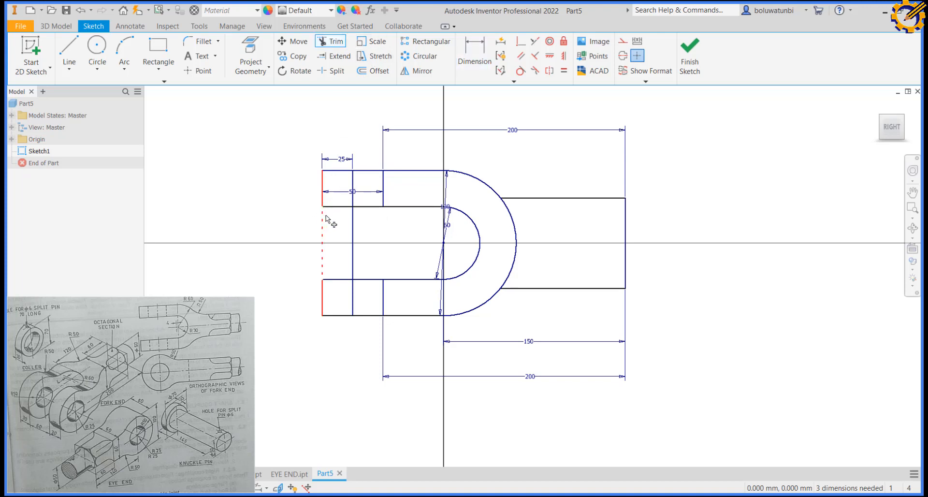
pyautogui.moveTo(358, 226); pyautogui.dragTo(319, 231)
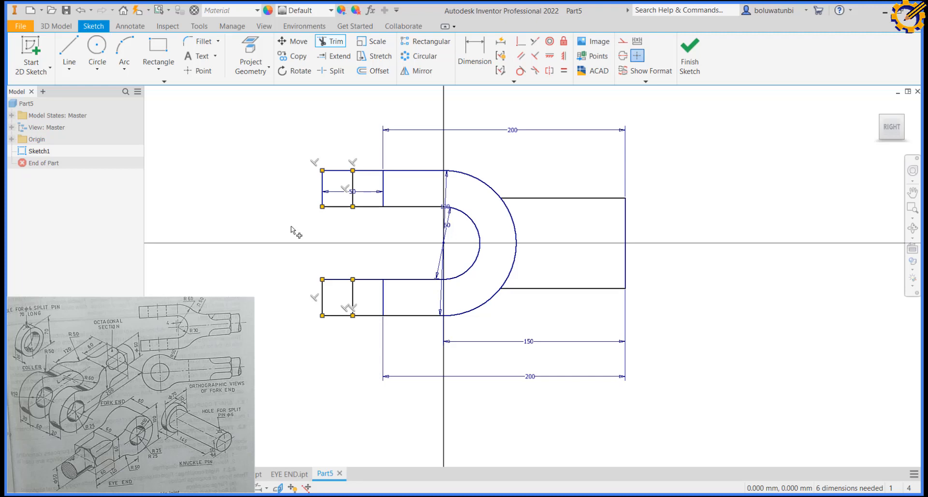
# - Dimension the outer edge of the lower prong's end extension at 50 mm
pyautogui.click(474, 52)
pyautogui.click(337, 174)
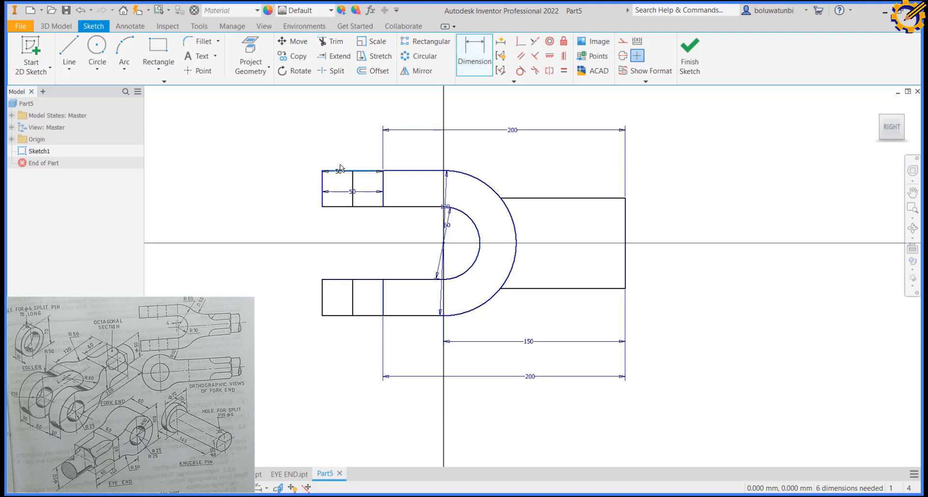
pyautogui.click(333, 148)
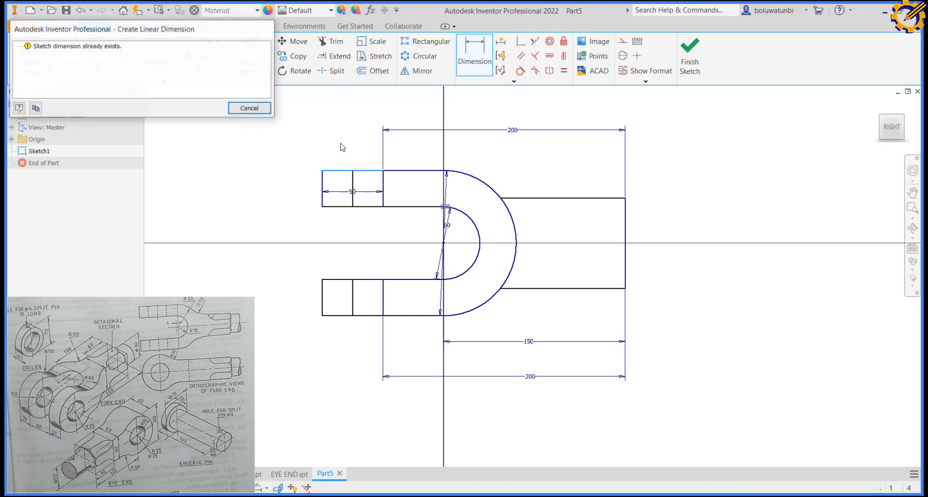
pyautogui.click(262, 109)
pyautogui.click(341, 322)
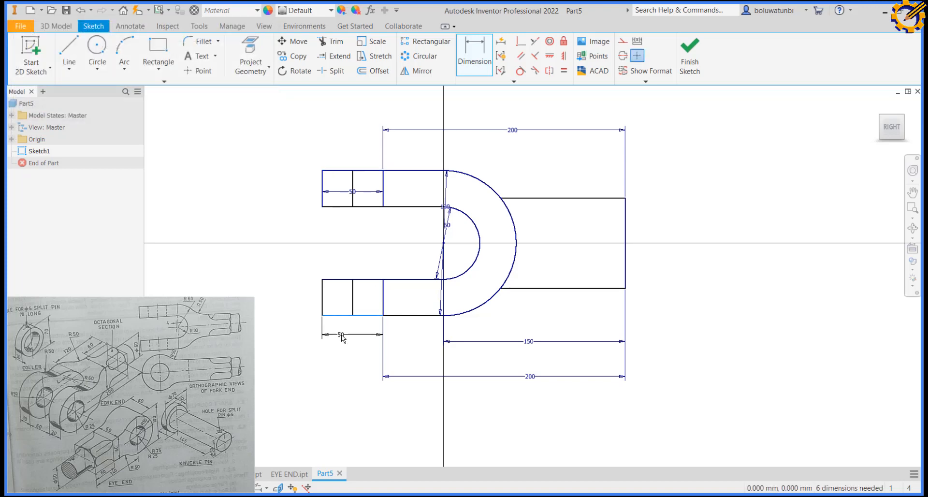
pyautogui.click(347, 352)
pyautogui.click(382, 392)
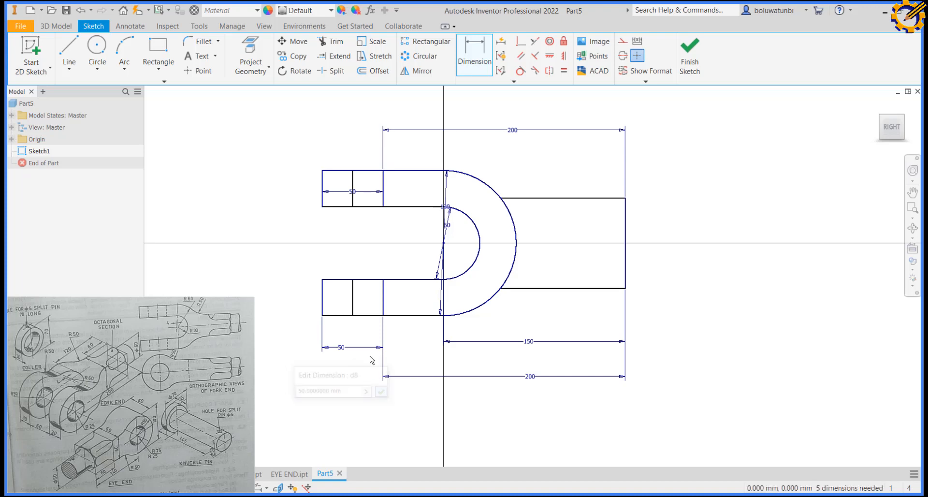
# - Dimension the short cross line on each prong 25 mm from that prong's original end line
pyautogui.click(353, 307)
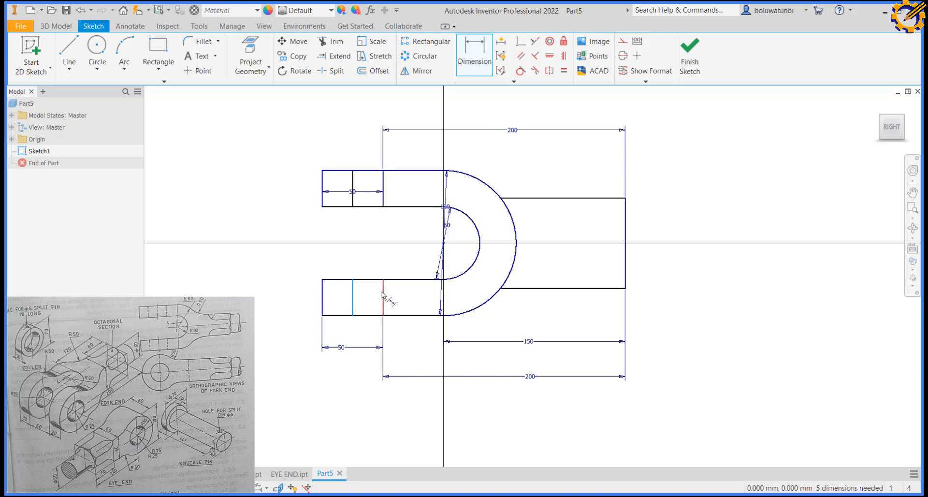
pyautogui.click(383, 298)
pyautogui.click(378, 302)
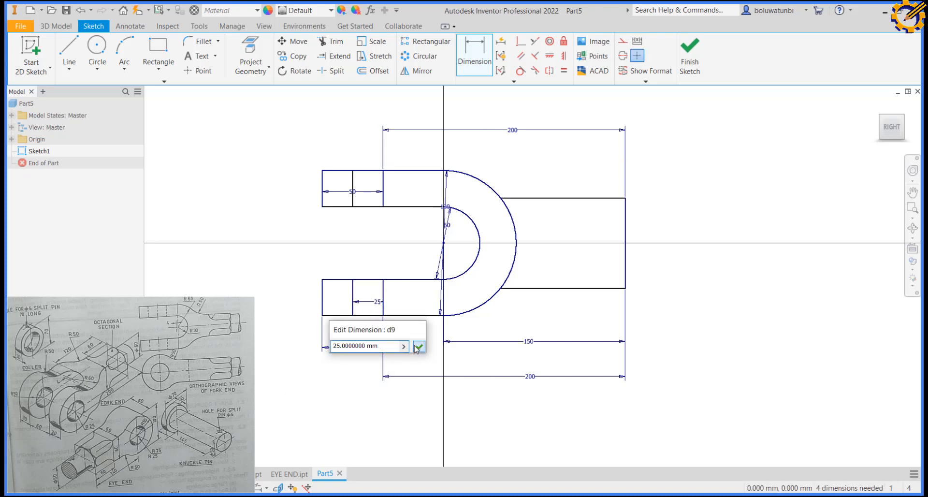
pyautogui.click(417, 347)
pyautogui.click(353, 192)
pyautogui.click(383, 191)
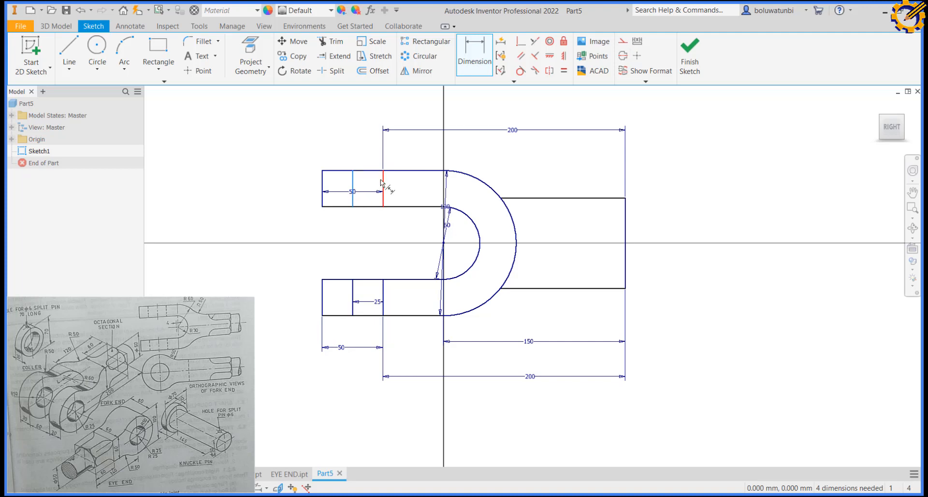
pyautogui.click(377, 182)
pyautogui.click(416, 227)
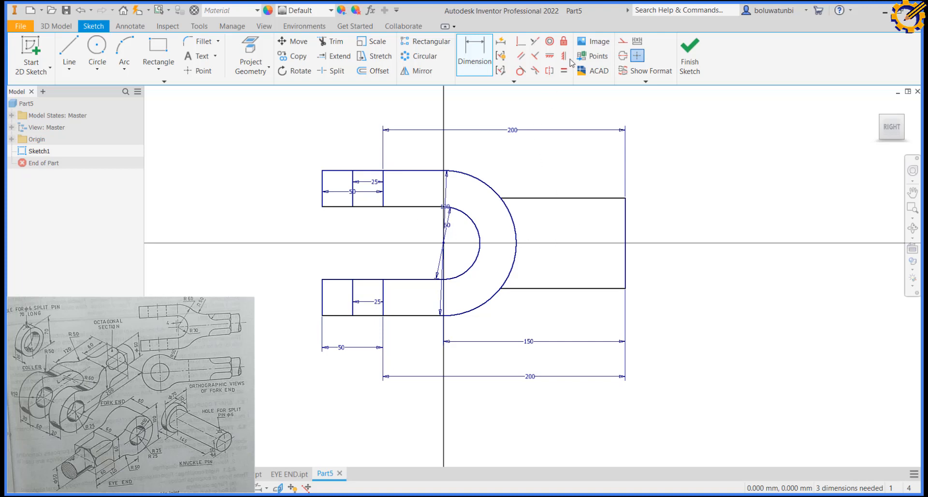
# - Draw a horizontal construction line about 219 mm long from the circles' centre through the arm and past its end line
pyautogui.click(622, 43)
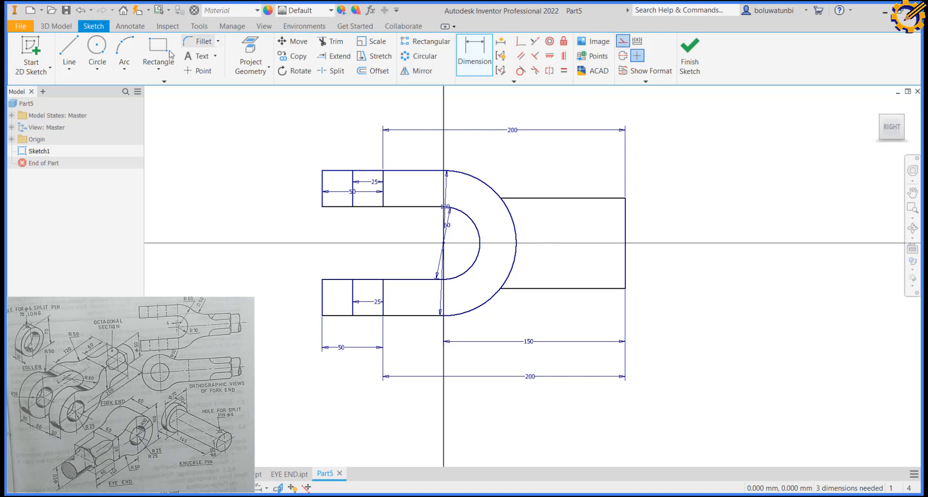
pyautogui.click(70, 48)
pyautogui.click(443, 243)
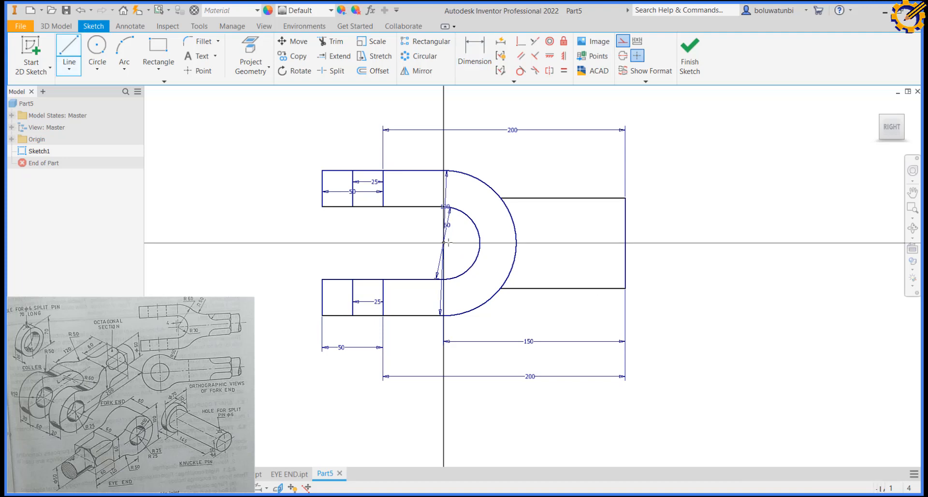
pyautogui.click(708, 243)
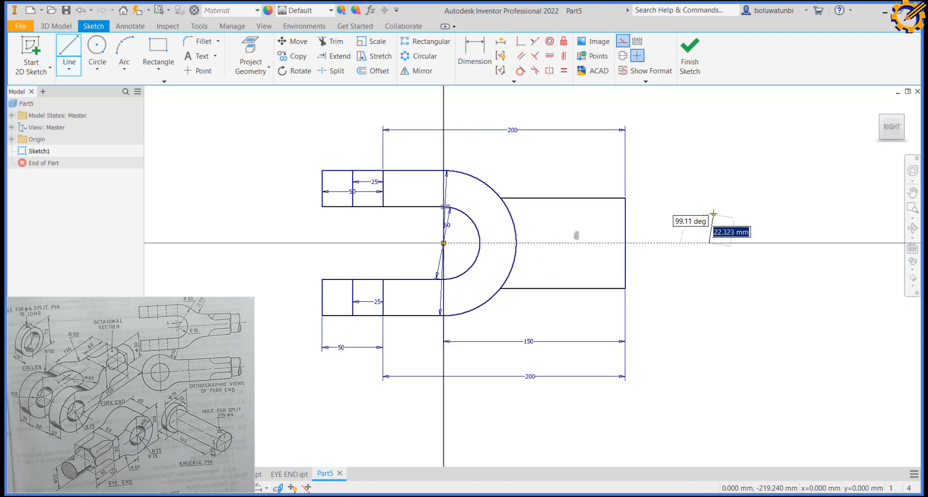
pyautogui.press('Escape')
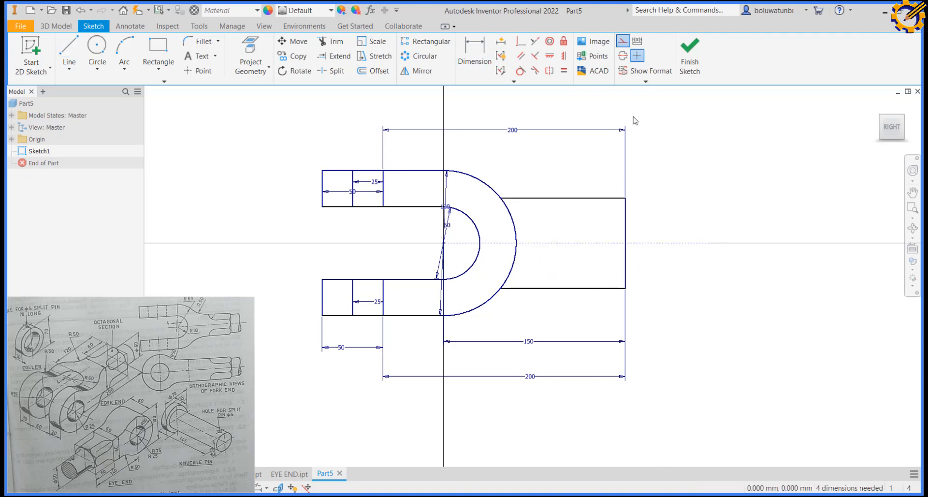
pyautogui.click(622, 45)
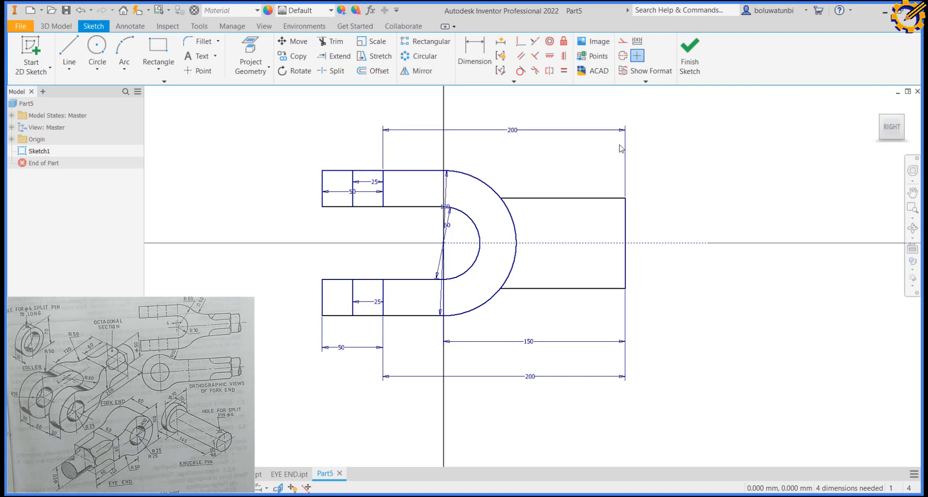
# - Make the arm's two long edges symmetric about the construction centreline
pyautogui.click(551, 72)
pyautogui.click(593, 199)
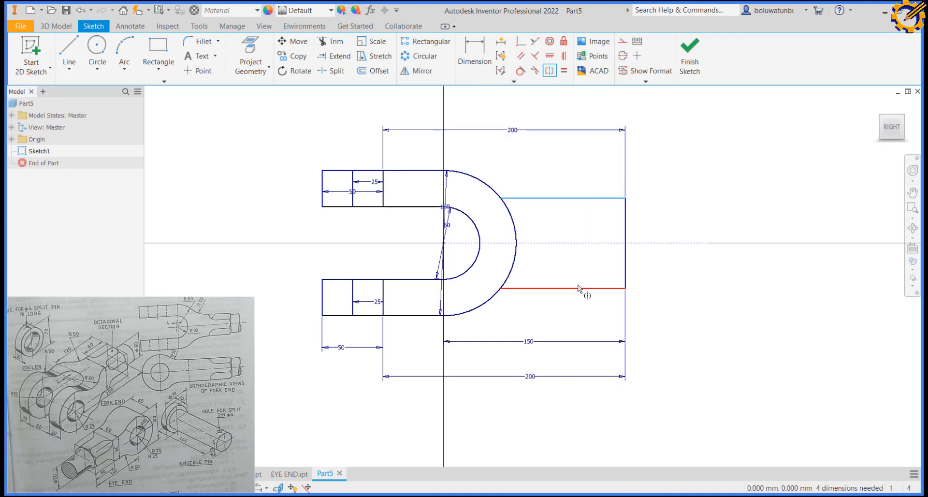
pyautogui.click(579, 288)
pyautogui.click(577, 243)
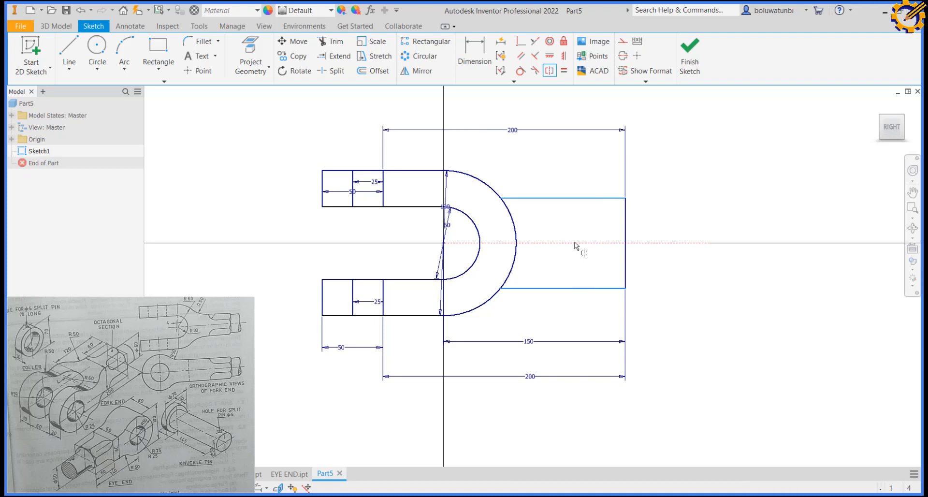
pyautogui.press('Escape')
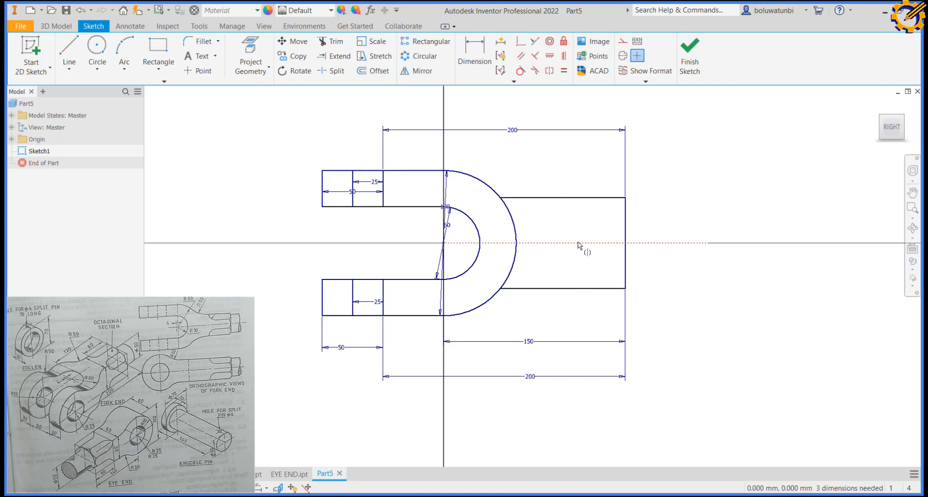
# - Dimension the arm's end line at 60 mm
pyautogui.click(474, 54)
pyautogui.click(625, 227)
pyautogui.click(650, 223)
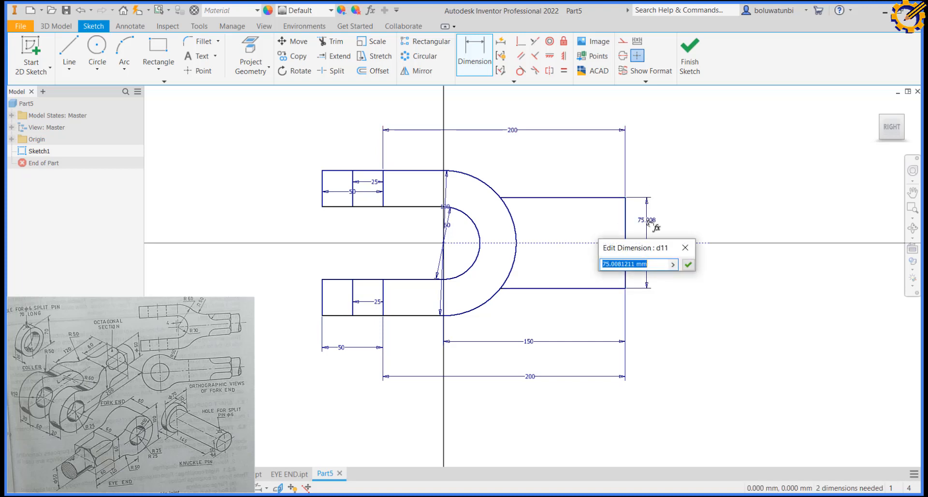
pyautogui.write('60')
pyautogui.press('Return')
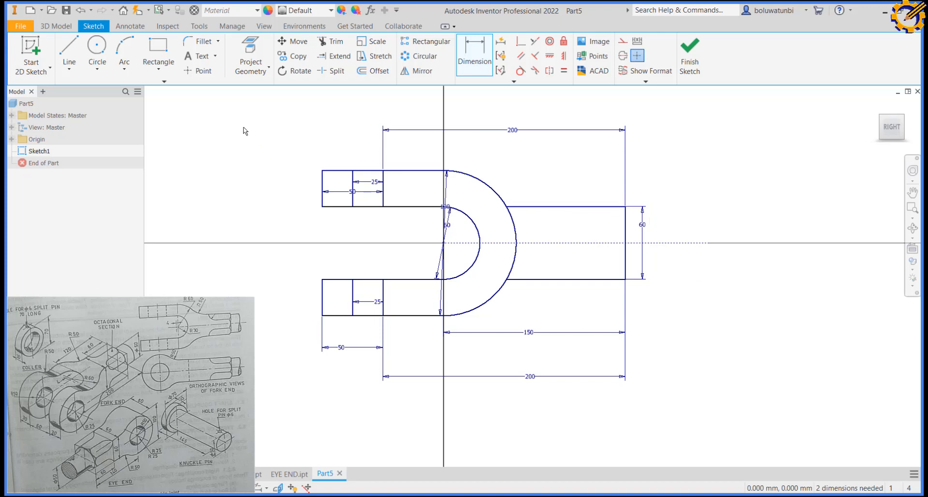
# - Draw a rectangular half-profile about 97 mm long and 20 mm high below the centreline, starting from the arm's end line
pyautogui.click(75, 51)
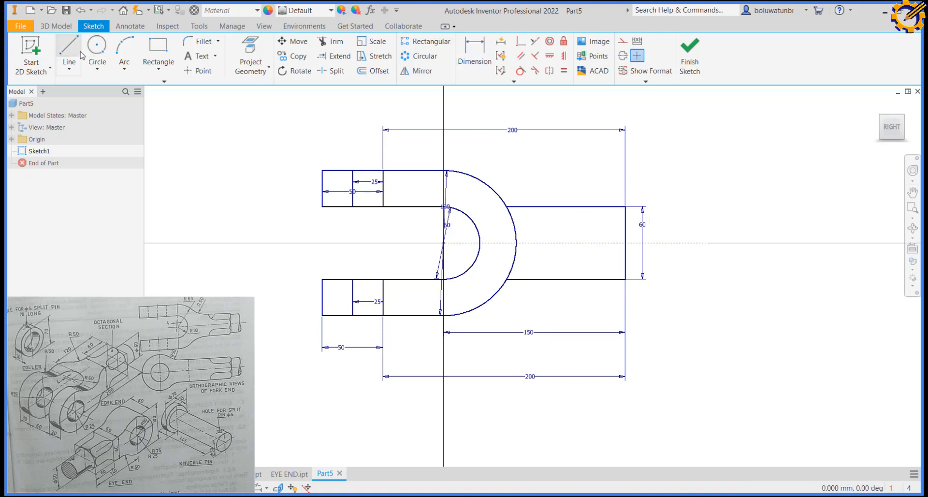
pyautogui.click(626, 243)
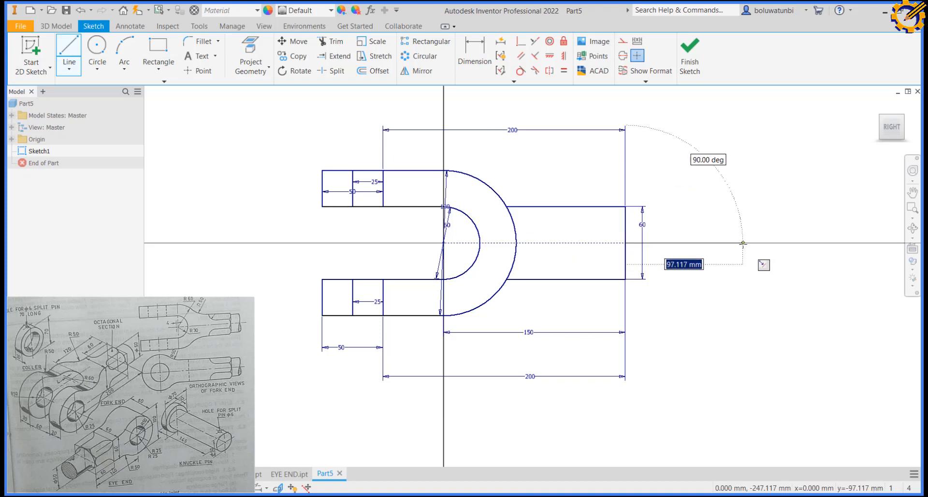
pyautogui.click(743, 243)
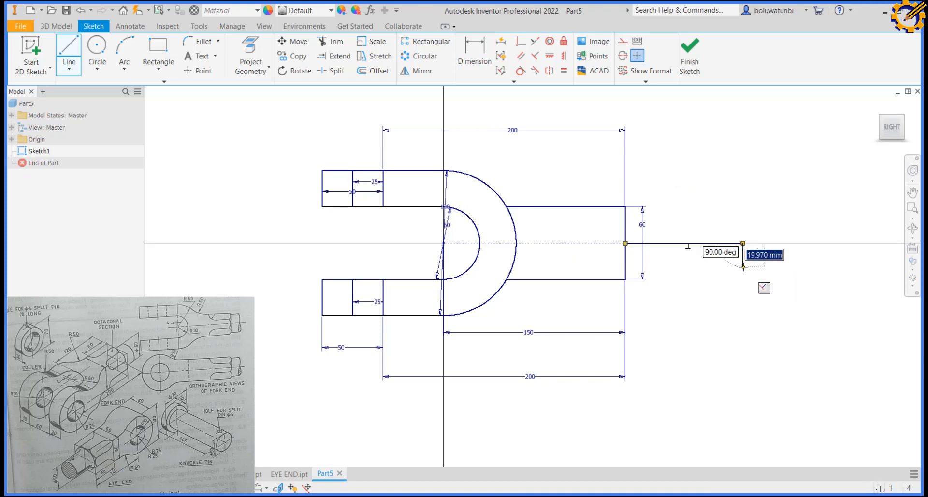
pyautogui.click(743, 266)
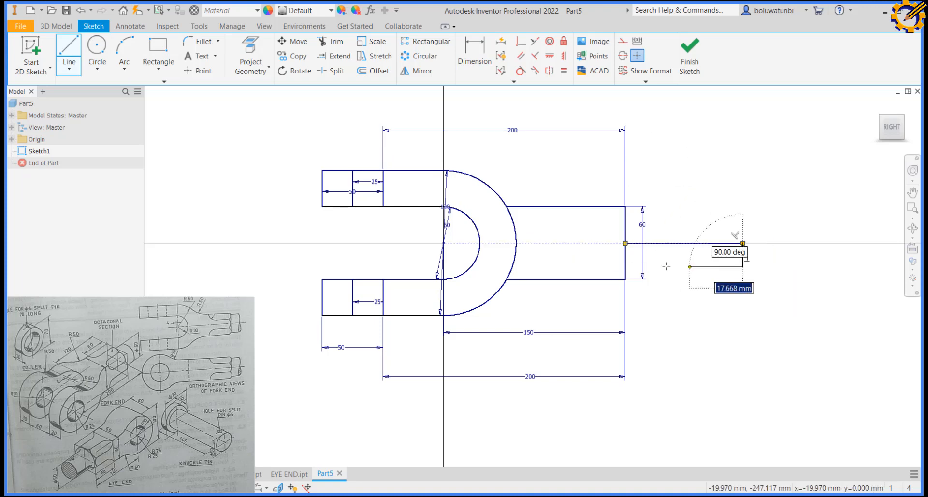
pyautogui.click(626, 266)
# - Dimension the length of the small half-profile beyond the arm's end at 60 mm
pyautogui.click(482, 65)
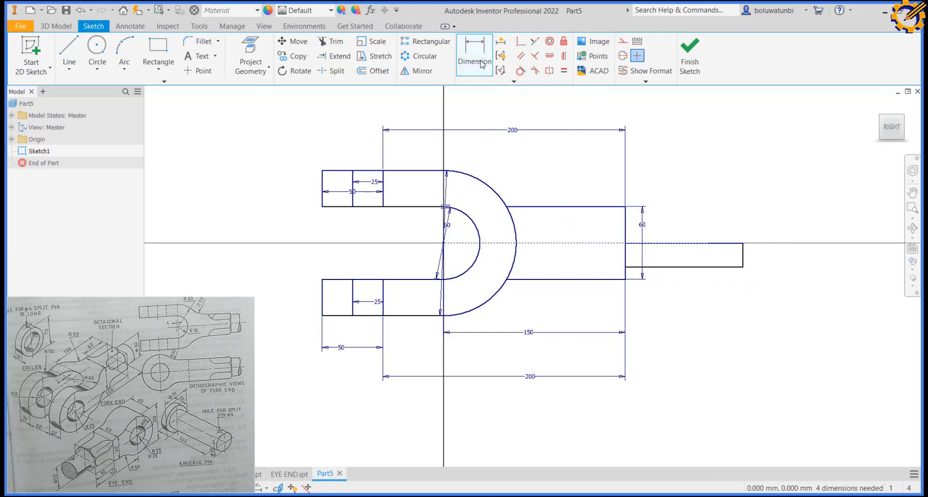
pyautogui.click(709, 268)
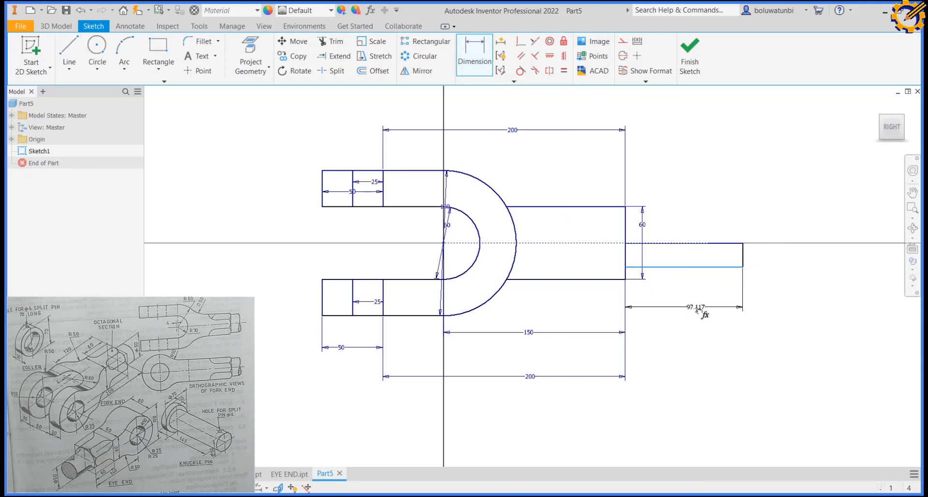
pyautogui.click(697, 310)
pyautogui.write('6')
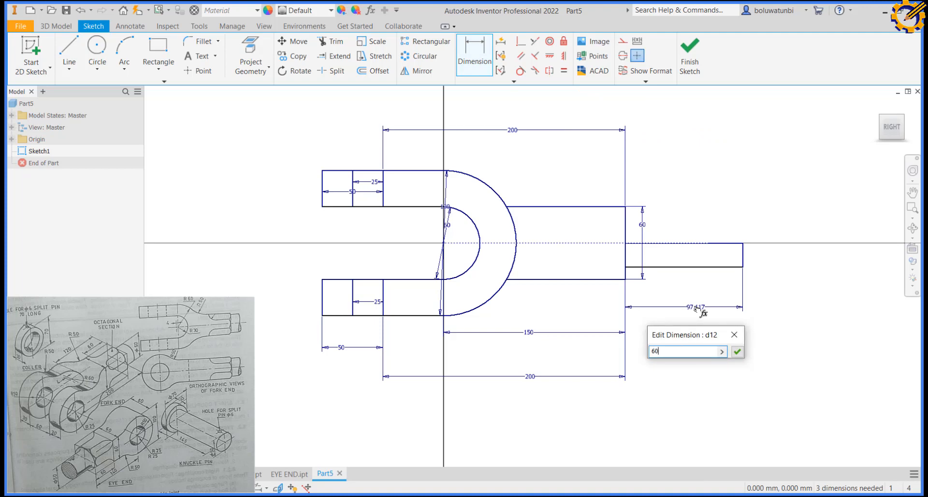
pyautogui.write('0')
pyautogui.press('Return')
# - Dimension the height of the small half-profile at 25 mm and finish the sketch
pyautogui.click(701, 261)
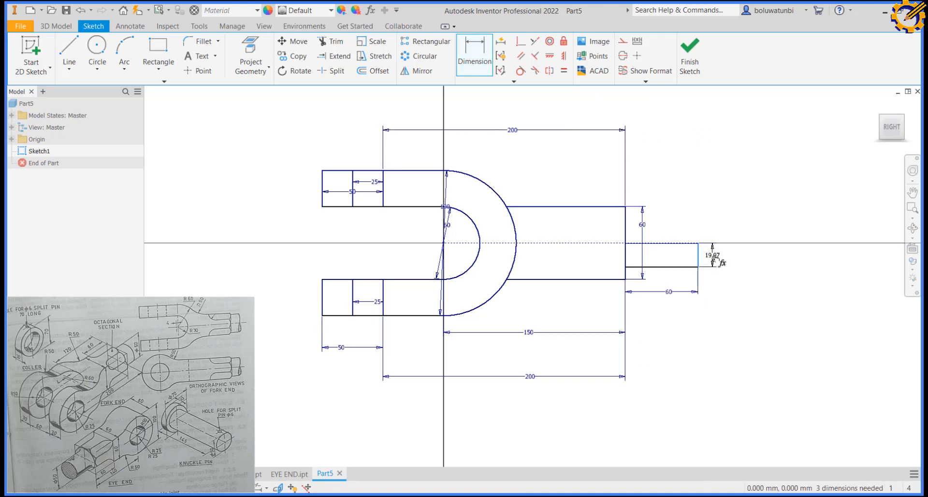
pyautogui.click(712, 256)
pyautogui.write('2')
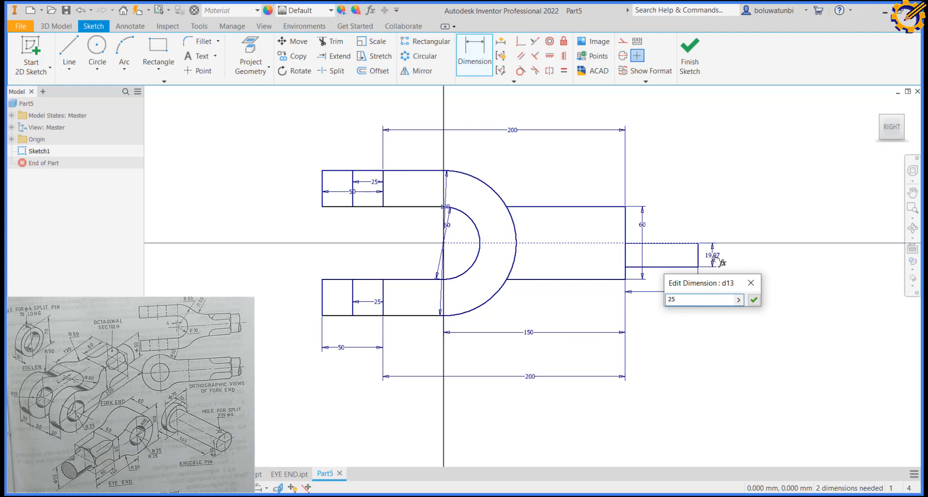
pyautogui.write('5')
pyautogui.press('Return')
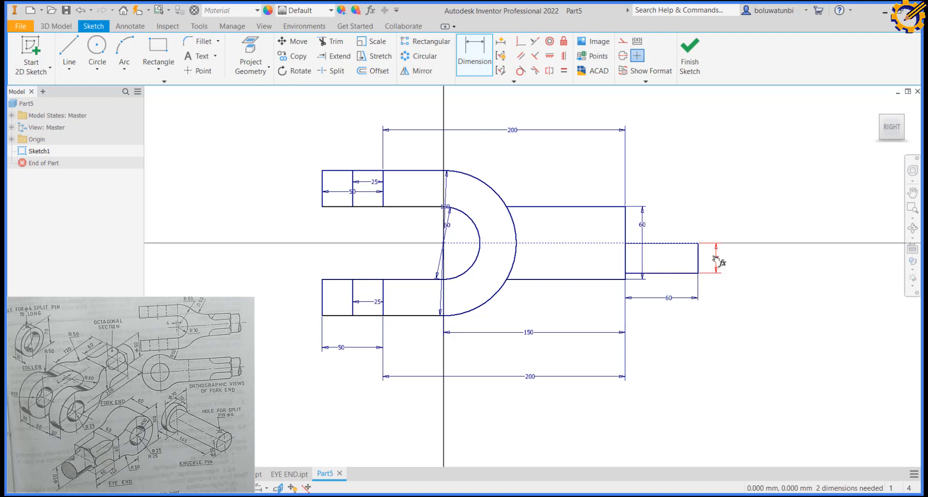
pyautogui.click(690, 58)
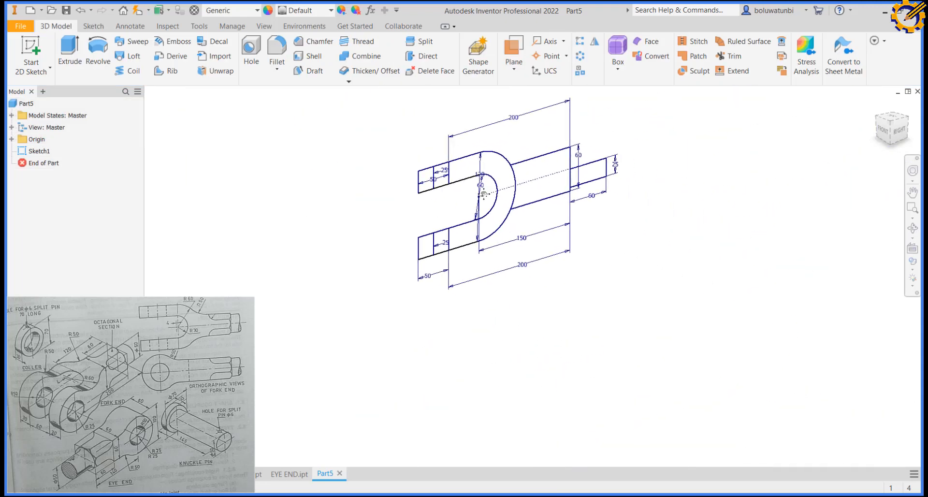
# - Extrude the fork's U-shaped profile and the arm profile 60 mm, symmetric about the sketch plane
pyautogui.moveTo(483, 193); pyautogui.dragTo(476, 196, button='middle')
pyautogui.moveTo(475, 196); pyautogui.dragTo(469, 201, button='middle')
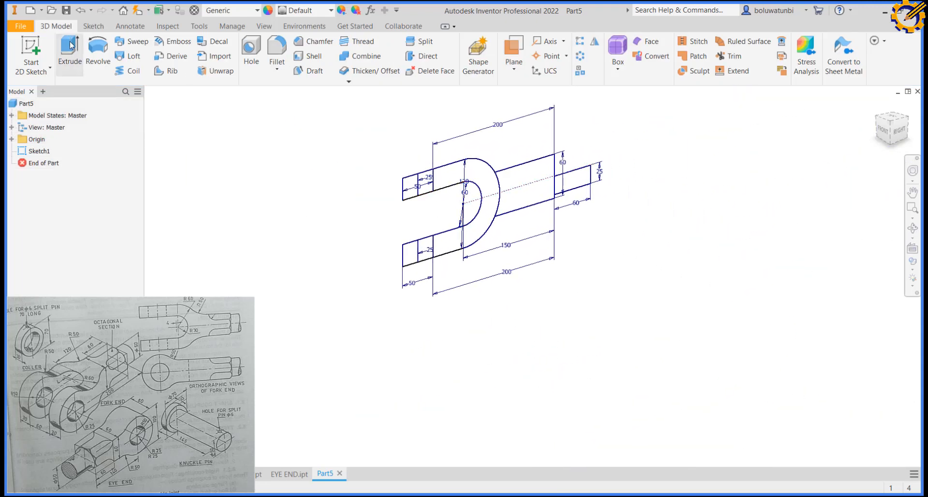
pyautogui.click(71, 52)
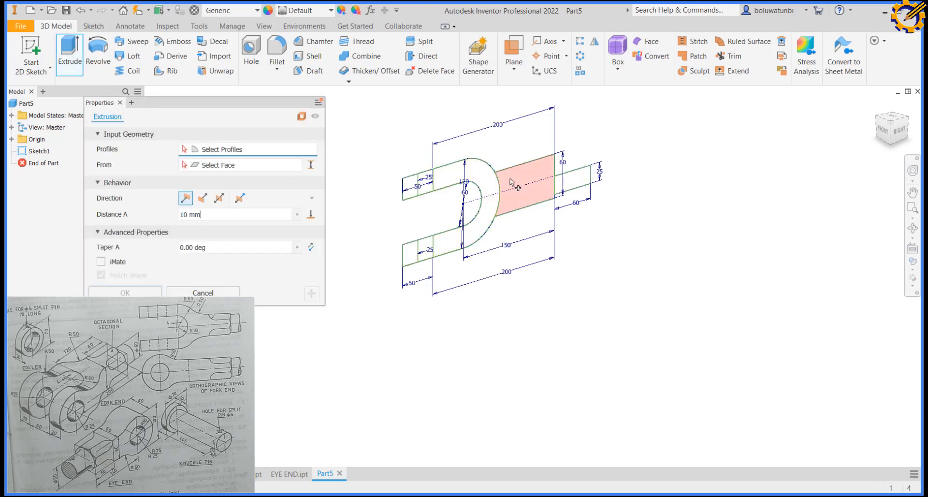
pyautogui.click(511, 183)
pyautogui.click(487, 178)
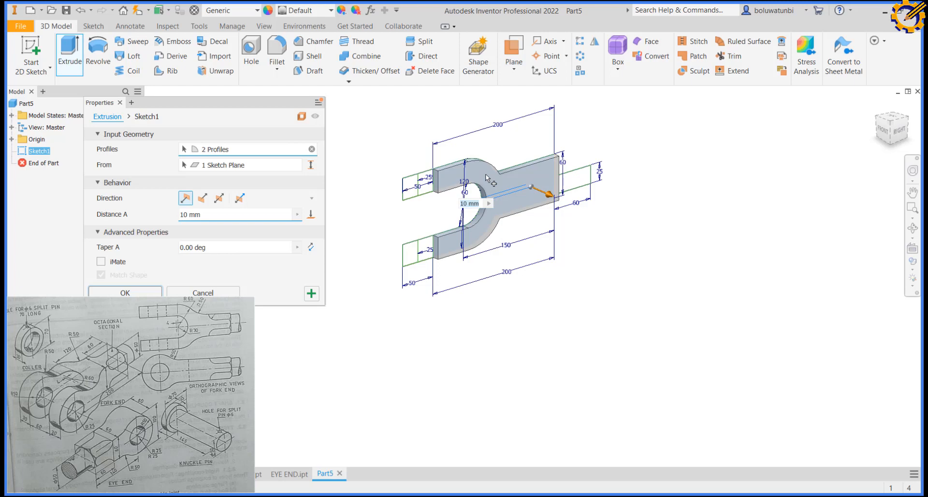
pyautogui.write('60')
pyautogui.click(218, 198)
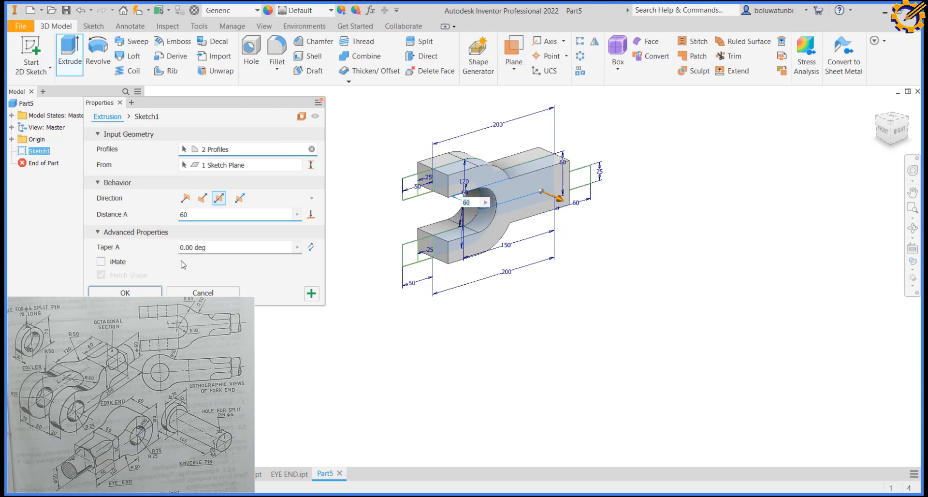
pyautogui.click(147, 291)
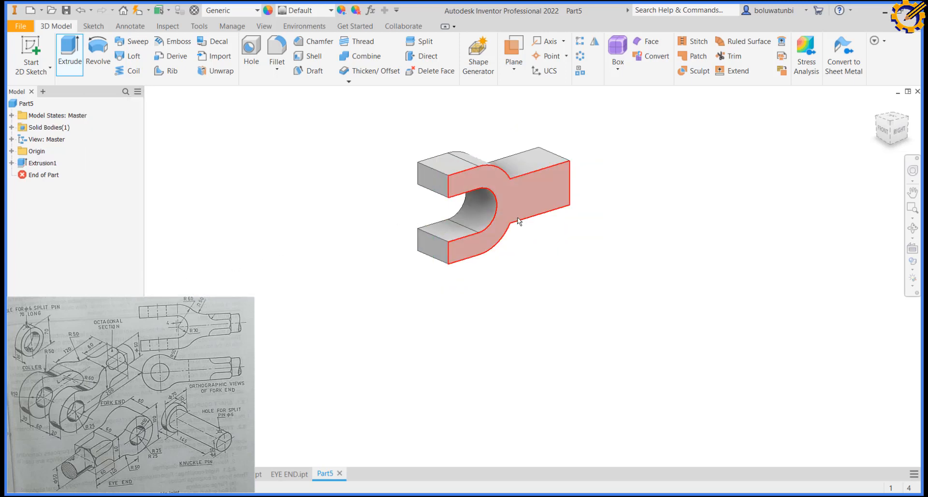
# - Share the extrusion's sketch and revolve both outer end profiles of the fork 360° about their vertical end line, joined to the body
pyautogui.click(529, 202)
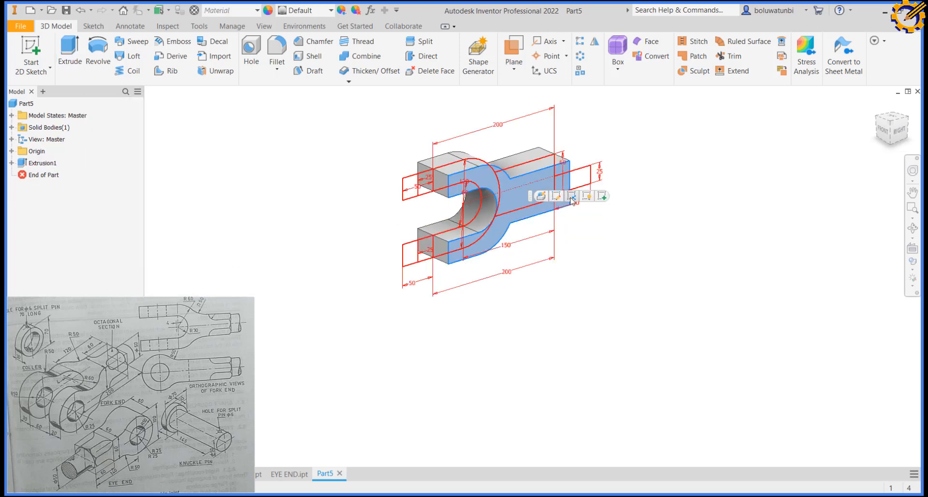
pyautogui.click(572, 198)
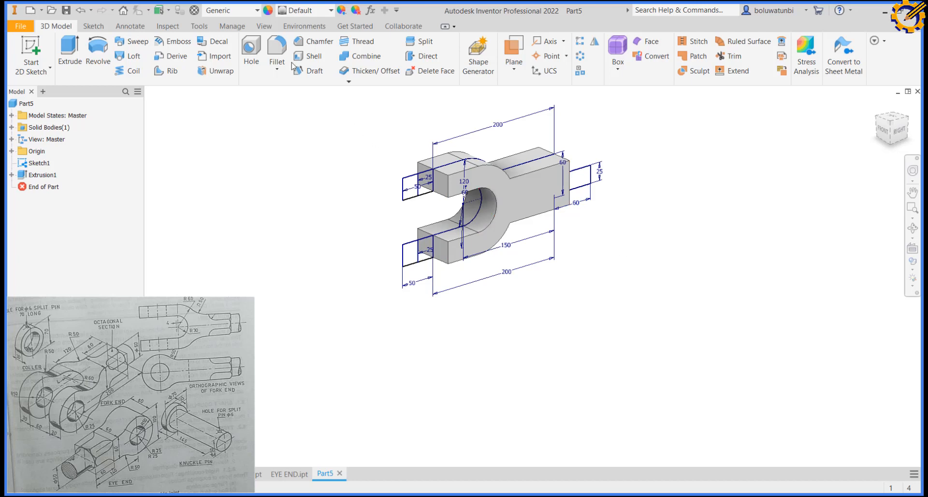
pyautogui.click(106, 49)
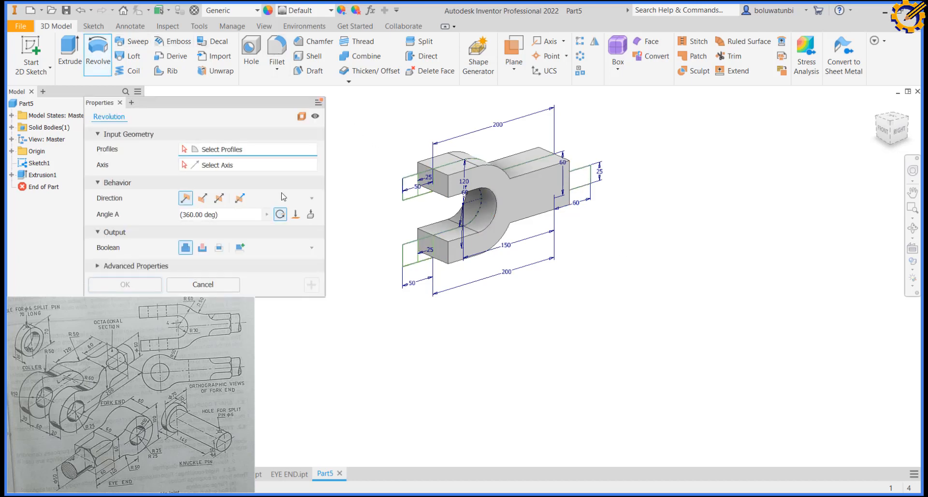
pyautogui.scroll(-3, 402, 193)
pyautogui.click(410, 189)
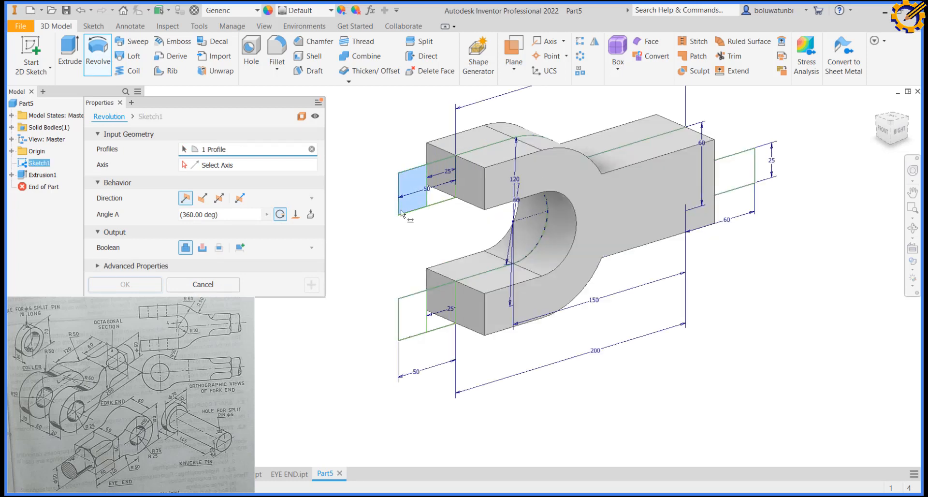
pyautogui.click(419, 323)
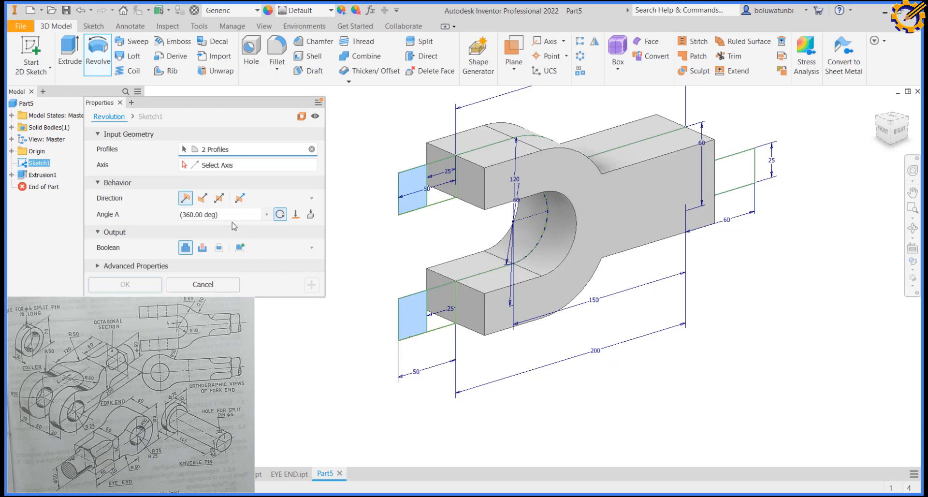
pyautogui.click(239, 169)
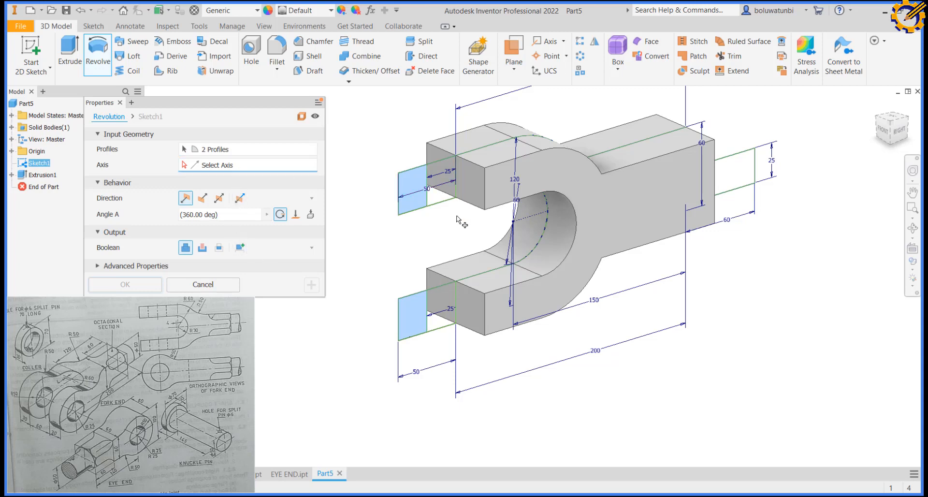
pyautogui.scroll(3, 463, 220)
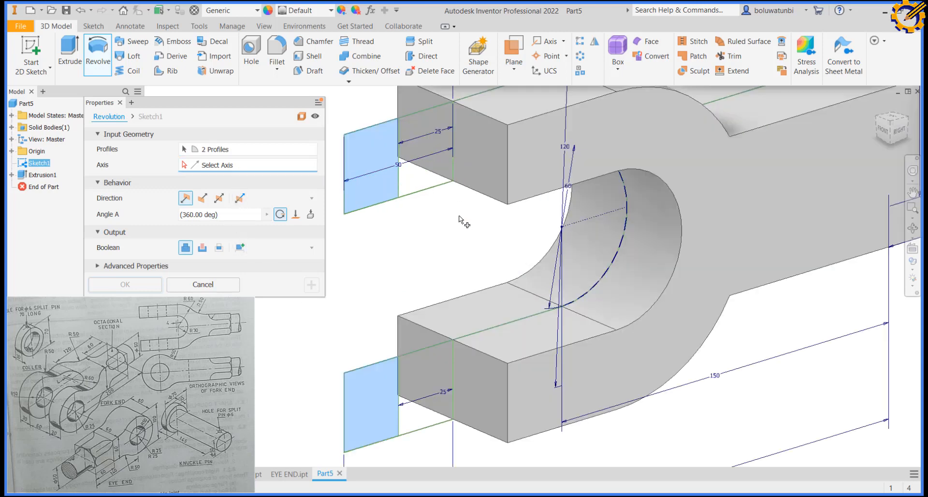
pyautogui.click(453, 178)
pyautogui.scroll(-3, 461, 231)
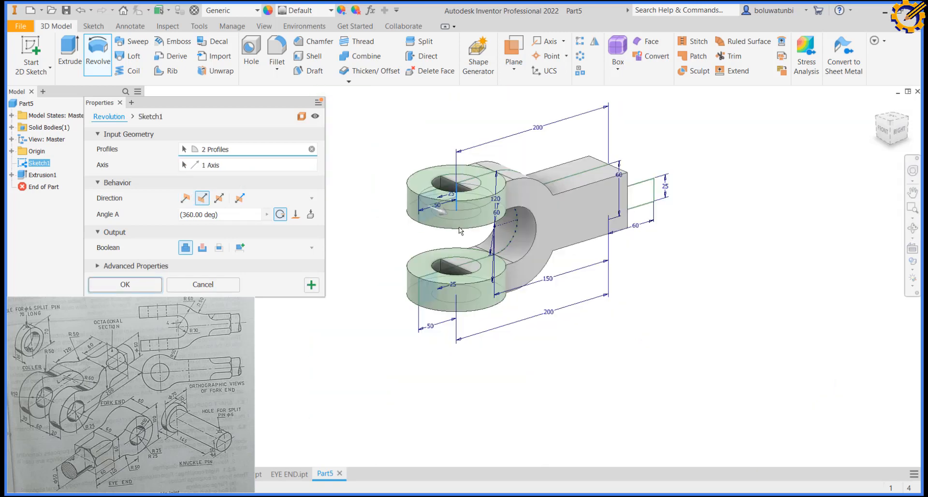
pyautogui.scroll(1, 460, 229)
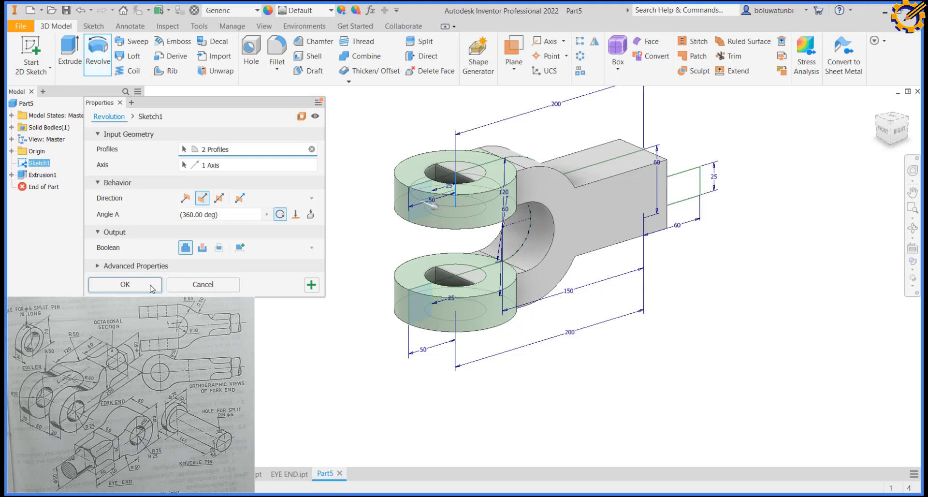
pyautogui.click(125, 285)
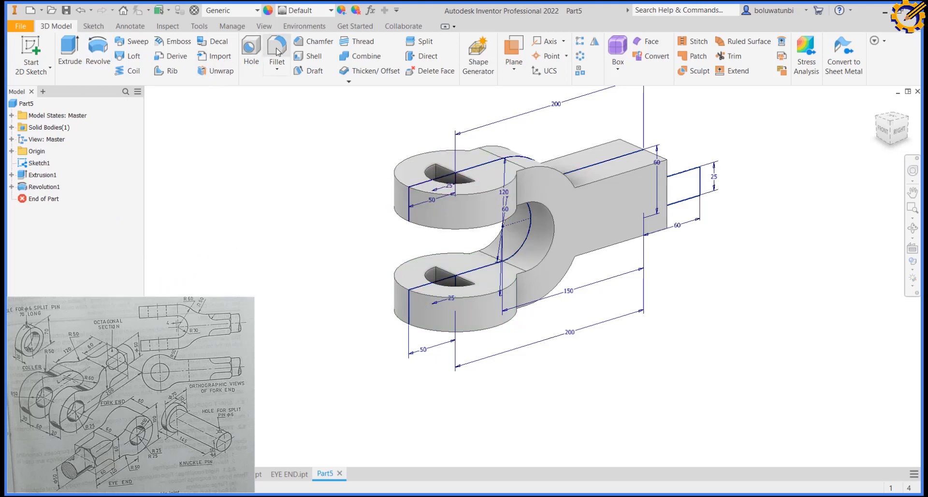
# - Revolve the two inner 25 mm profiles 360° about the same vertical line as a cut, opening the pin holes in both eyes
pyautogui.click(97, 51)
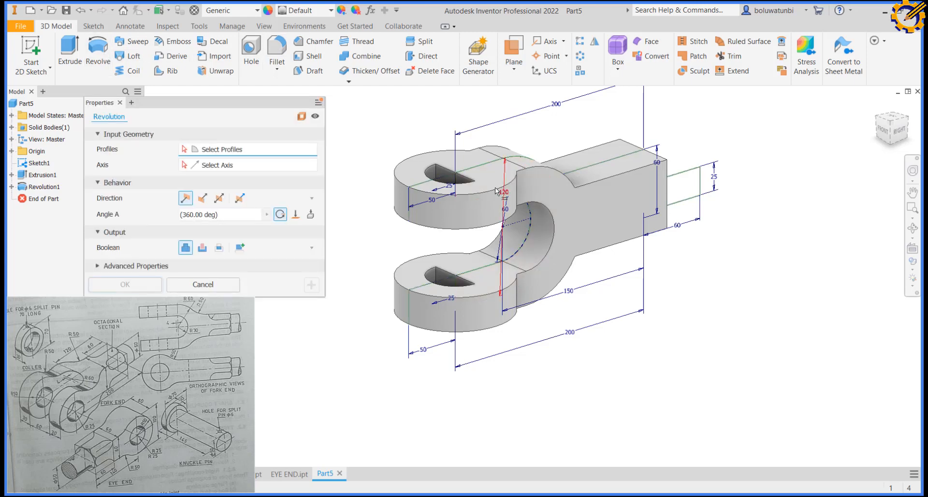
pyautogui.scroll(3, 474, 190)
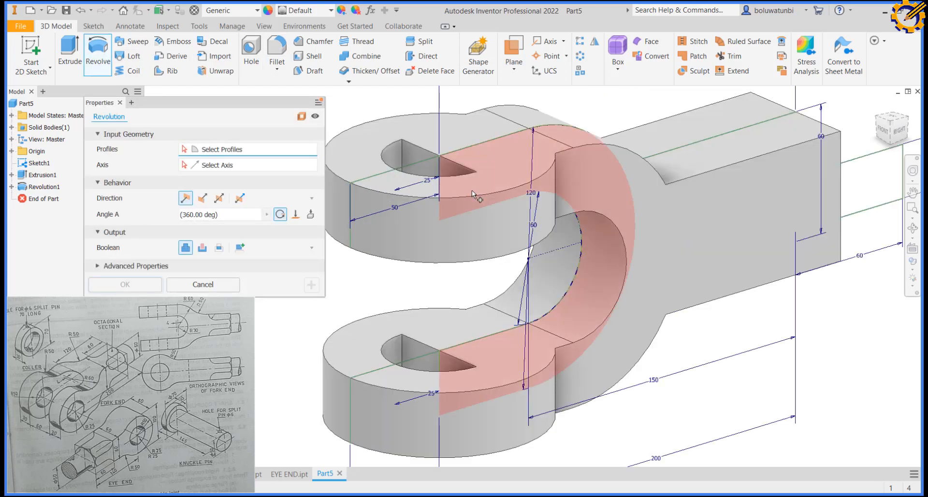
pyautogui.click(424, 170)
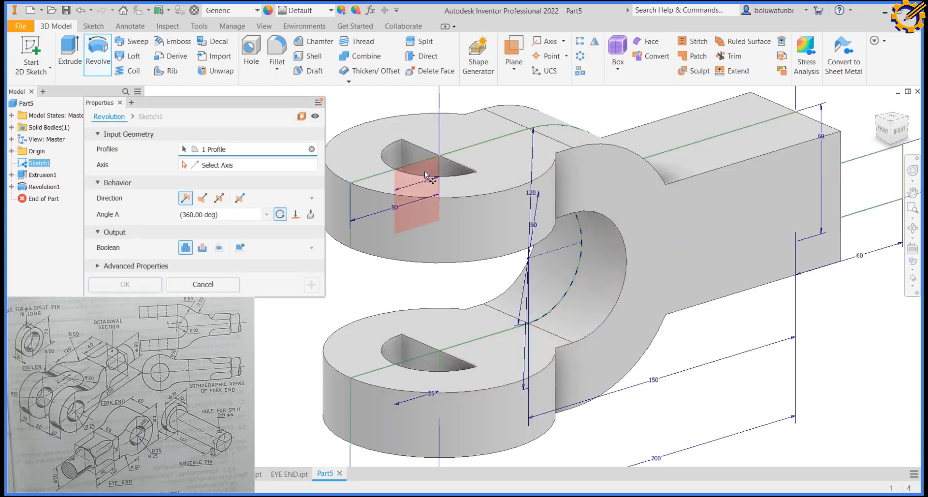
pyautogui.click(423, 360)
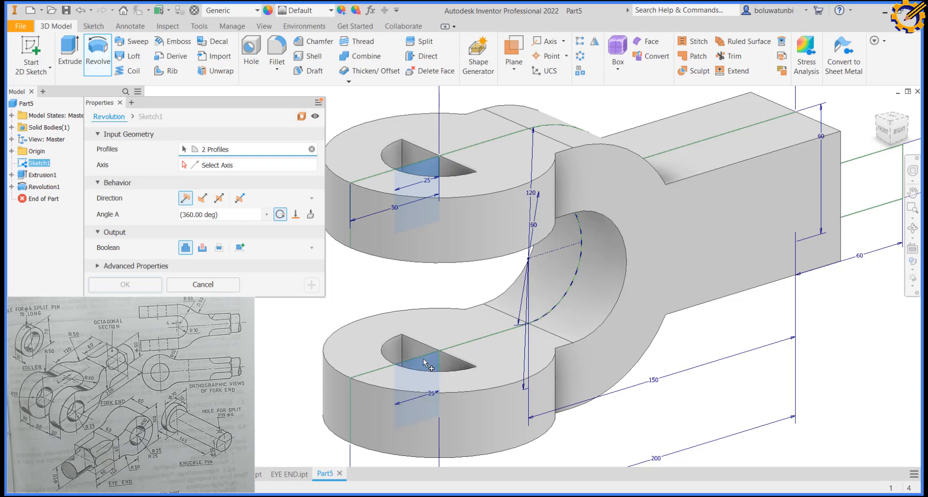
pyautogui.click(229, 167)
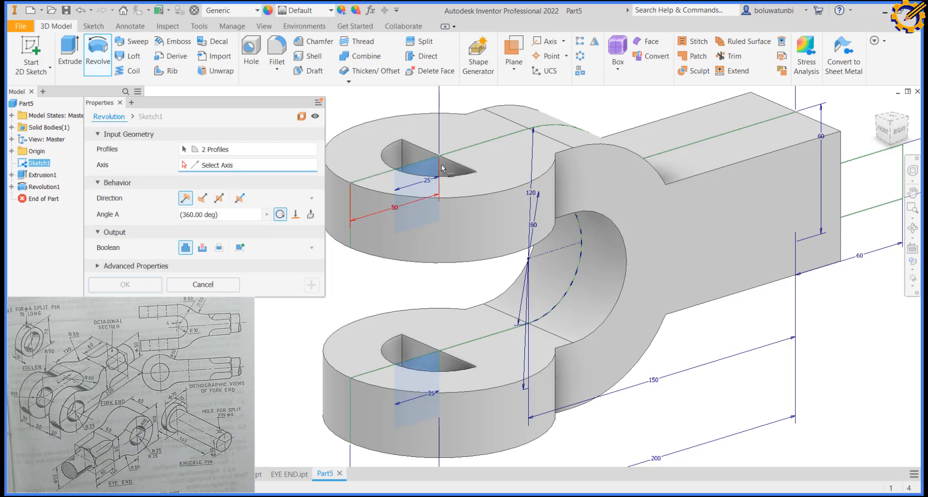
pyautogui.click(439, 218)
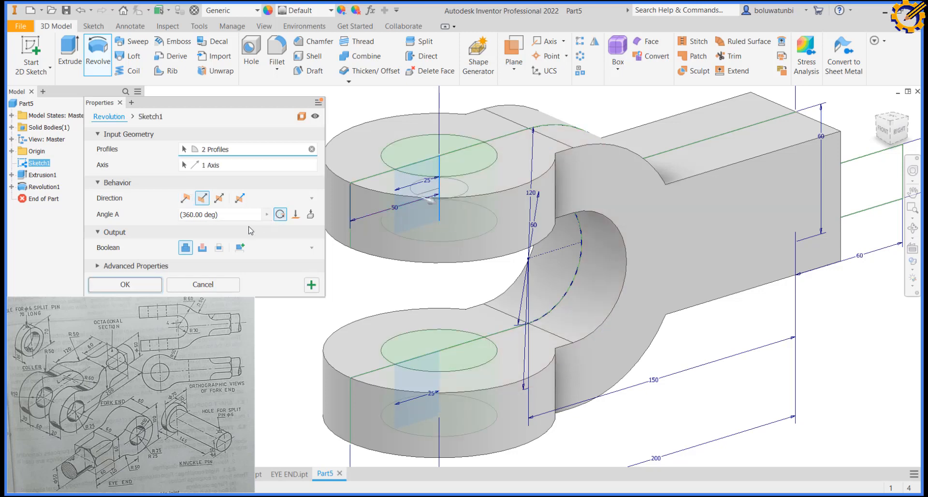
pyautogui.click(206, 249)
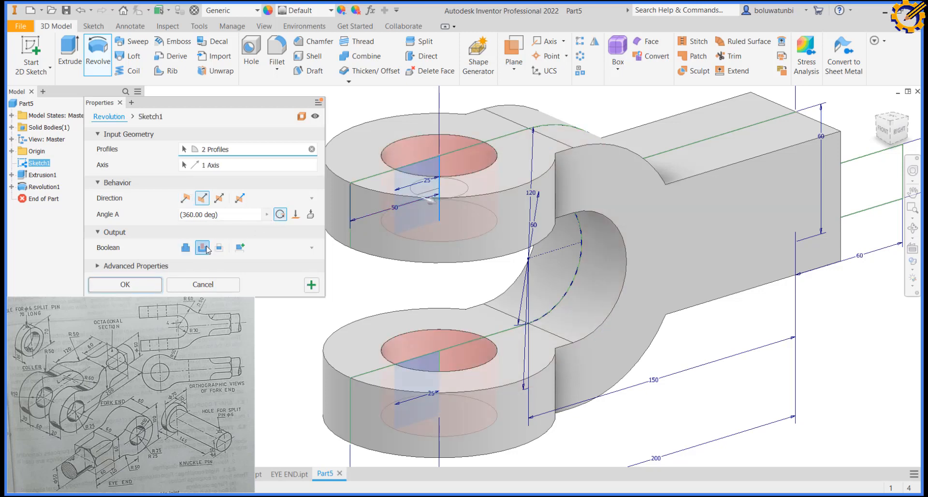
pyautogui.click(145, 287)
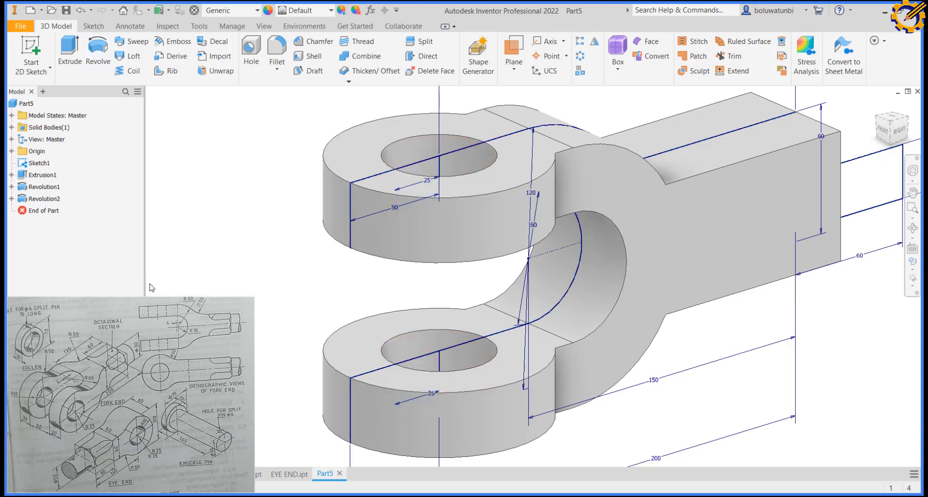
# - Revolve the small half-profile beyond the arm's end 360° about the centreline to add the cylindrical shank
pyautogui.scroll(-4, 483, 237)
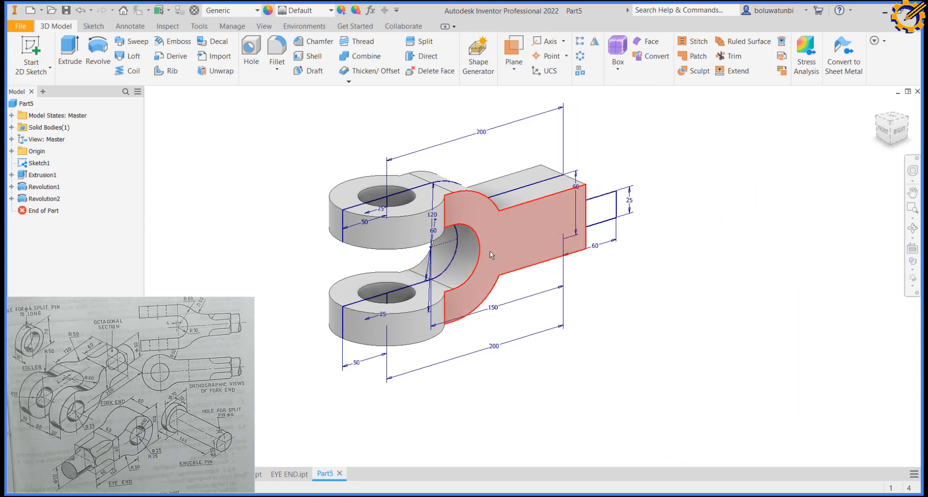
pyautogui.click(909, 122)
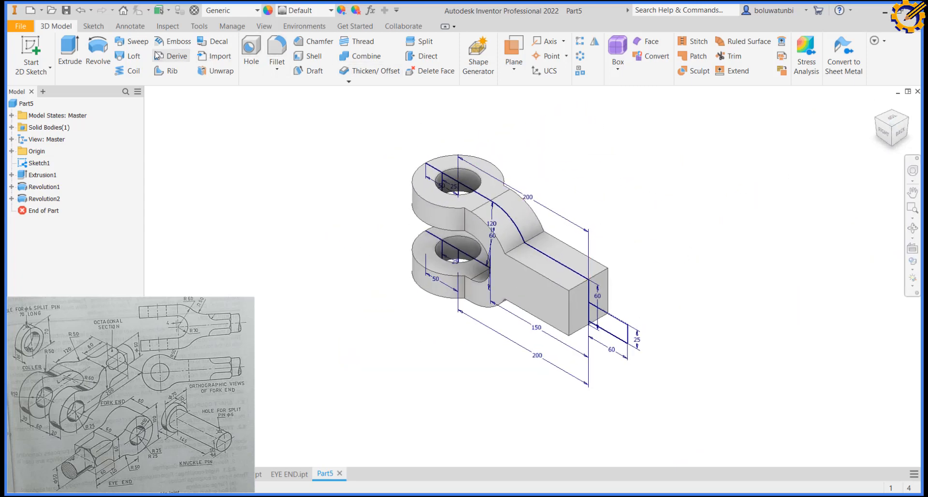
pyautogui.click(98, 51)
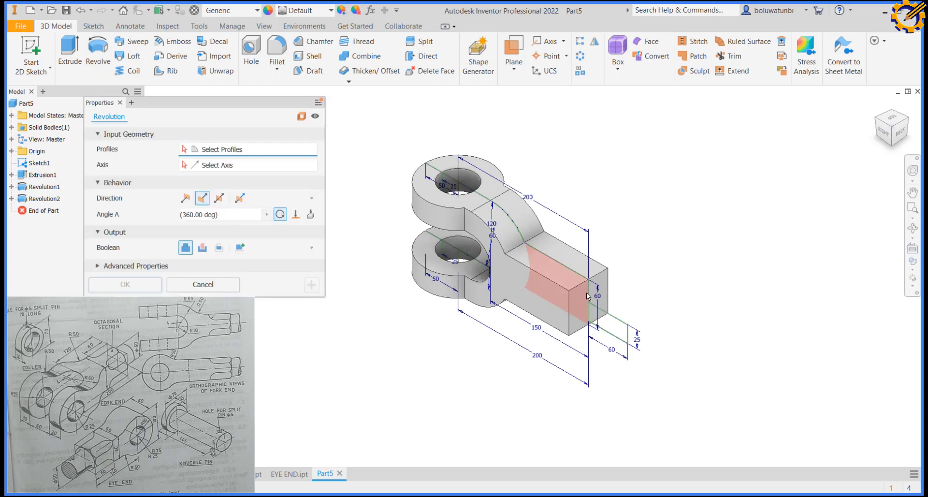
pyautogui.click(617, 329)
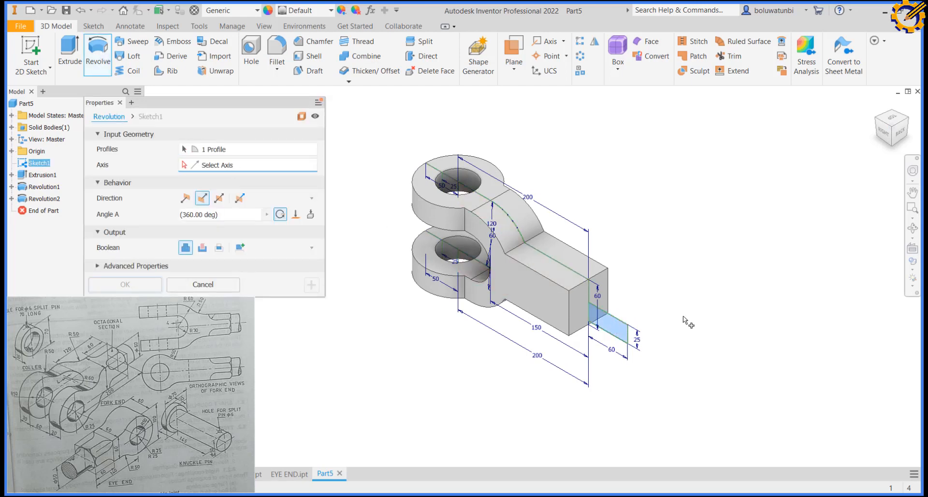
pyautogui.click(626, 323)
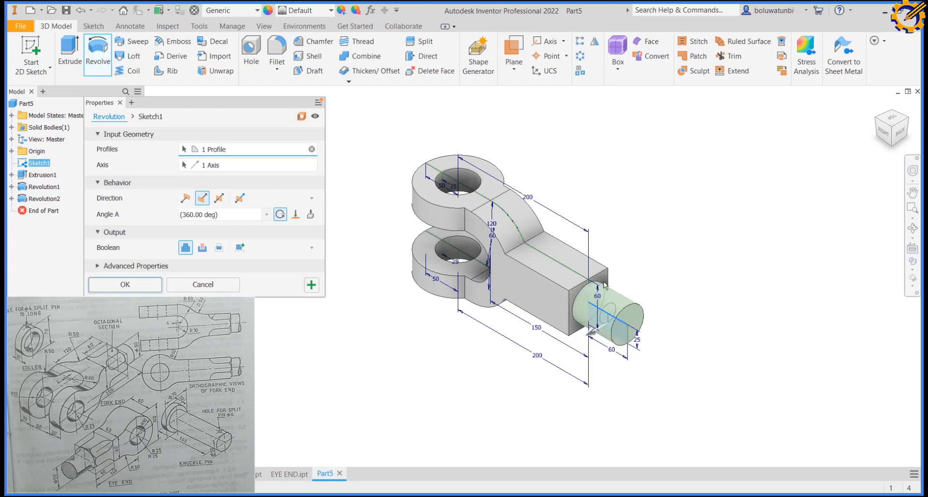
pyautogui.click(138, 284)
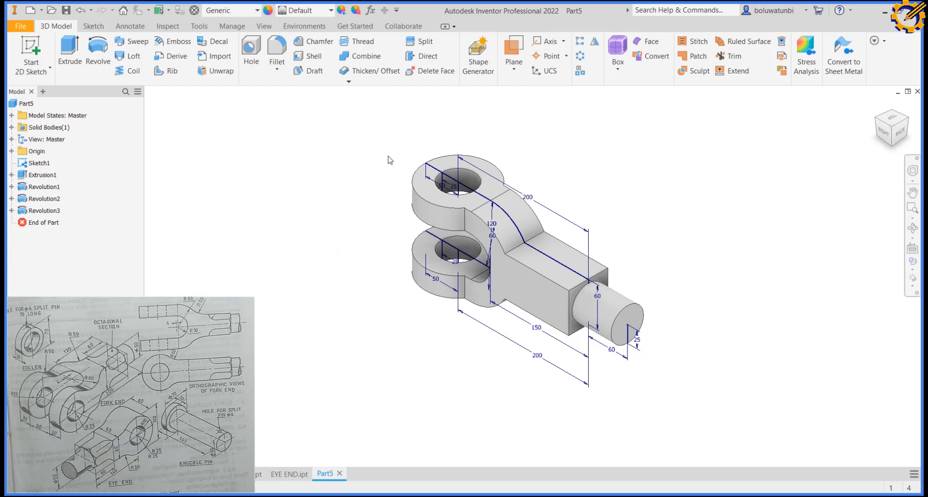
# - Fillet the four vertical edges where the fork's eyes meet the arms with a 50 mm radius, and hide the first sketch
pyautogui.click(284, 51)
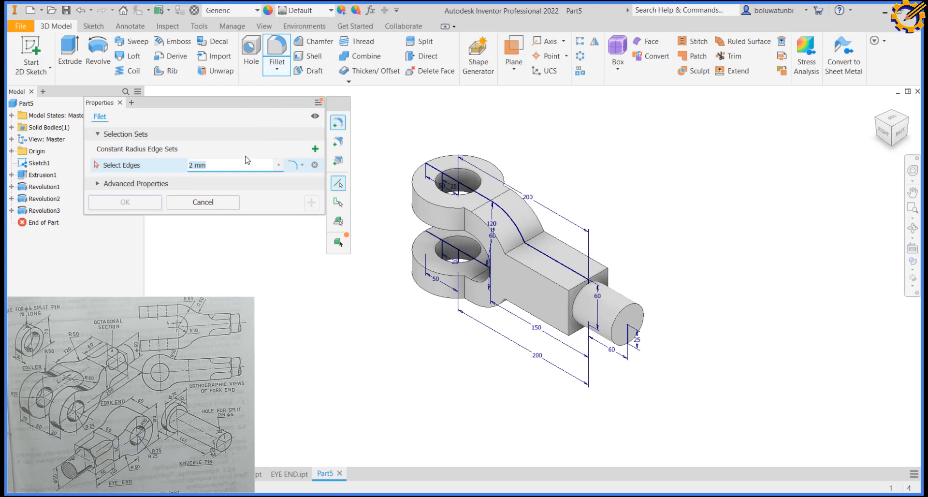
pyautogui.write('50')
pyautogui.click(466, 220)
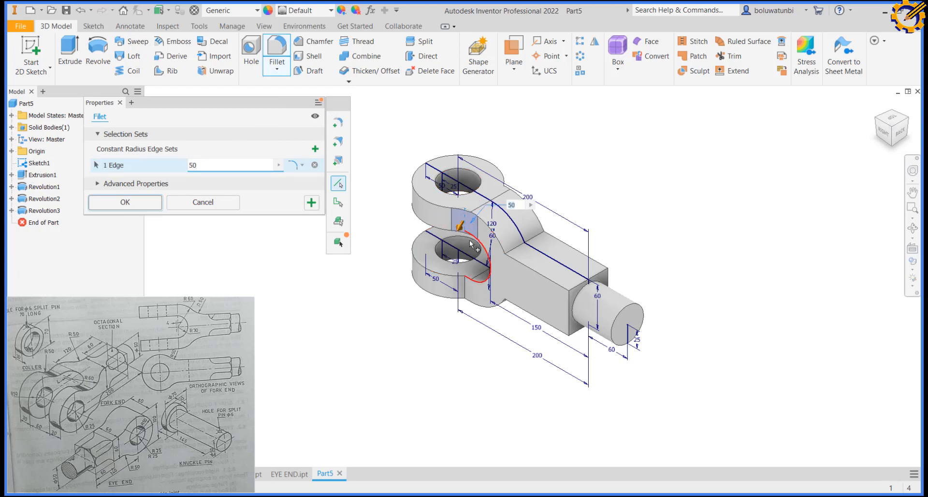
pyautogui.click(463, 282)
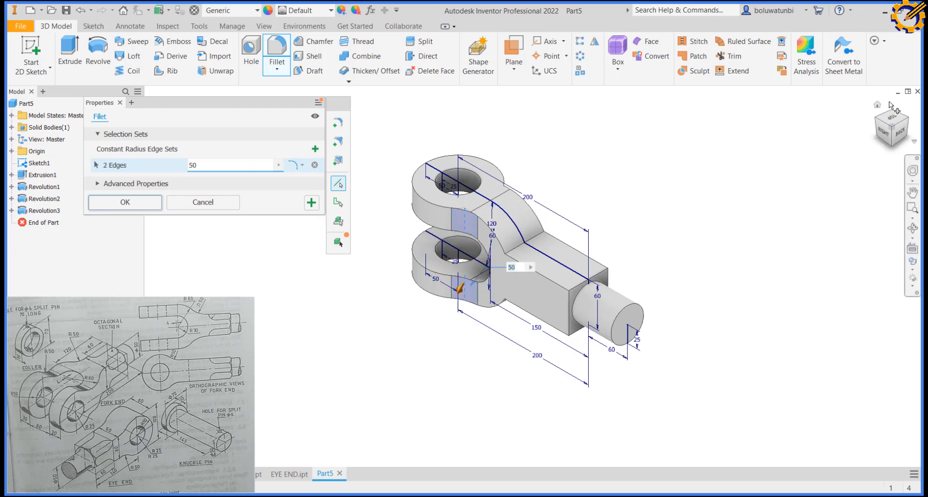
pyautogui.click(908, 120)
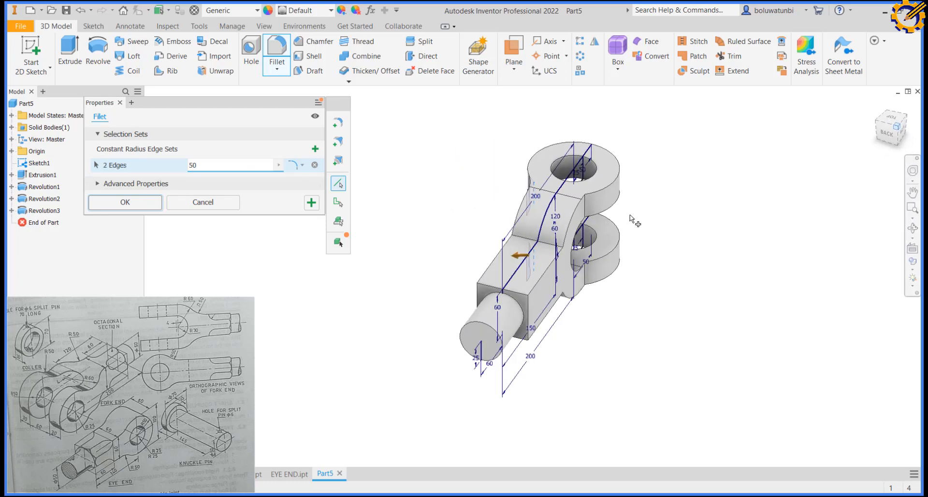
pyautogui.click(602, 219)
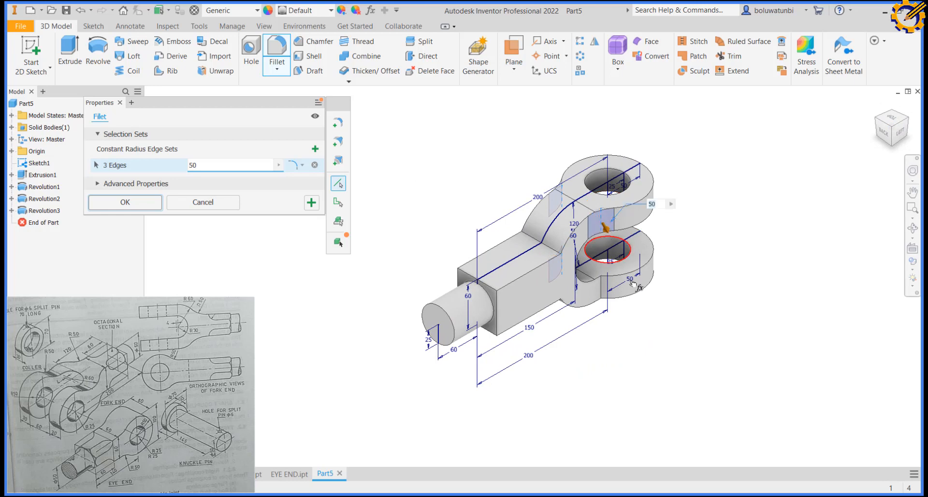
pyautogui.click(604, 293)
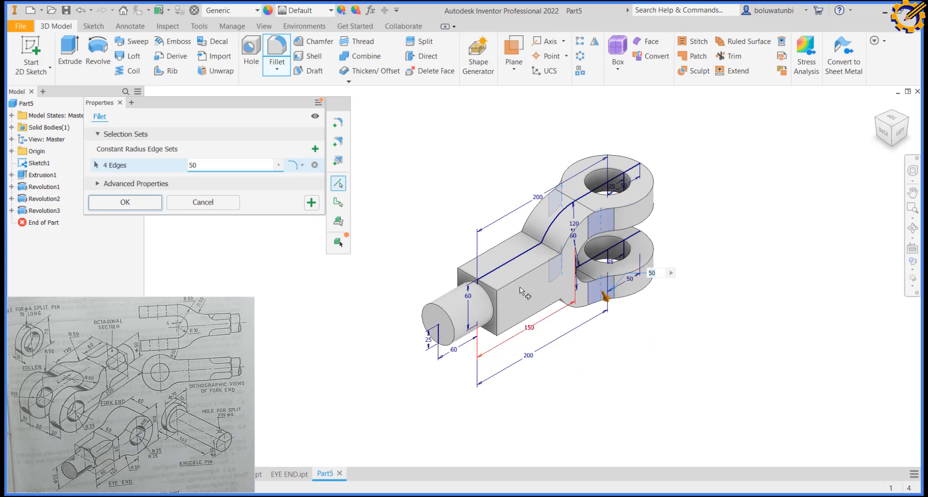
pyautogui.click(129, 203)
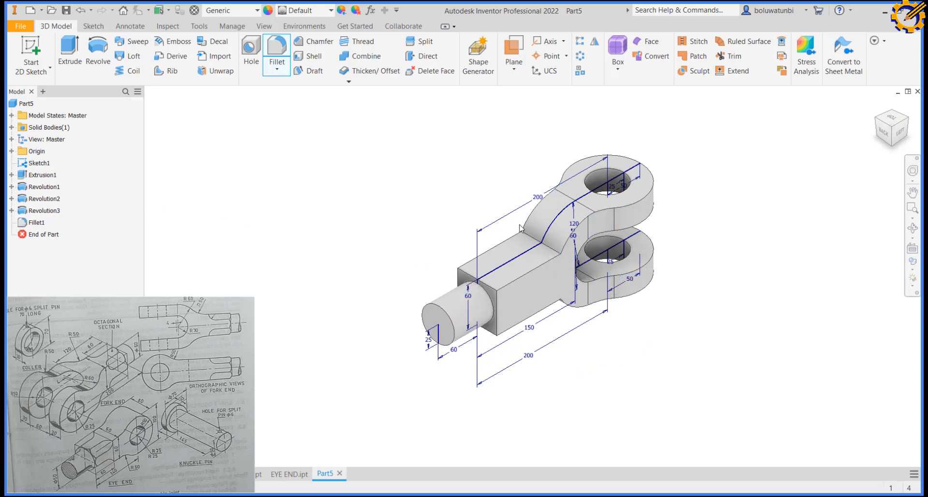
pyautogui.click(556, 274)
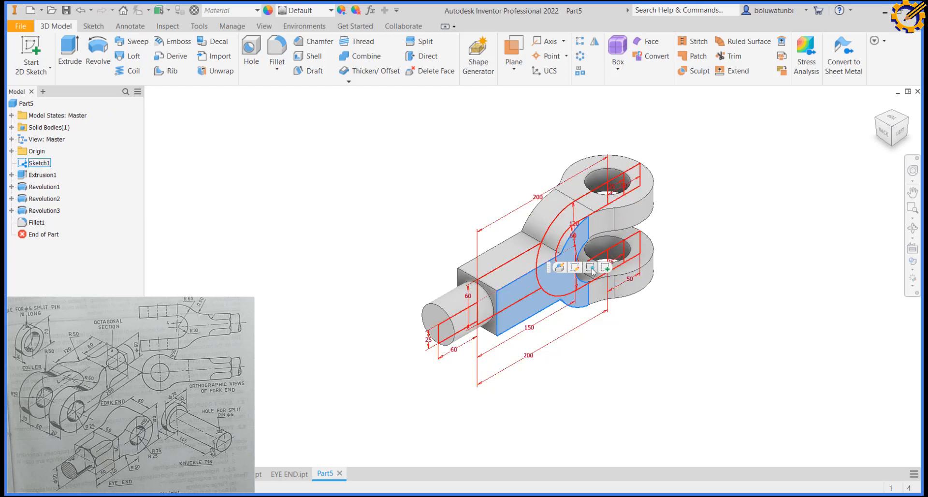
pyautogui.press('Escape')
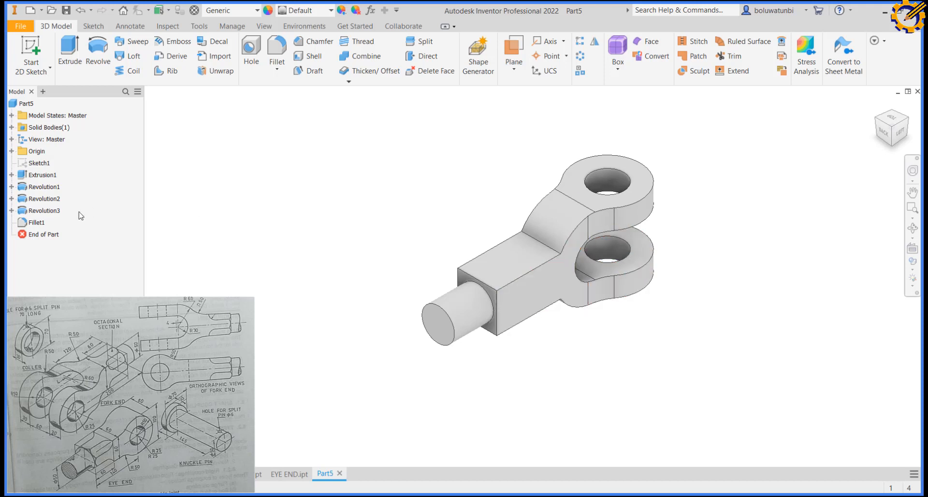
# - Add the two transverse edges where the curved fork arms meet the square arm to the existing 50 mm fillet
pyautogui.doubleClick(43, 223)
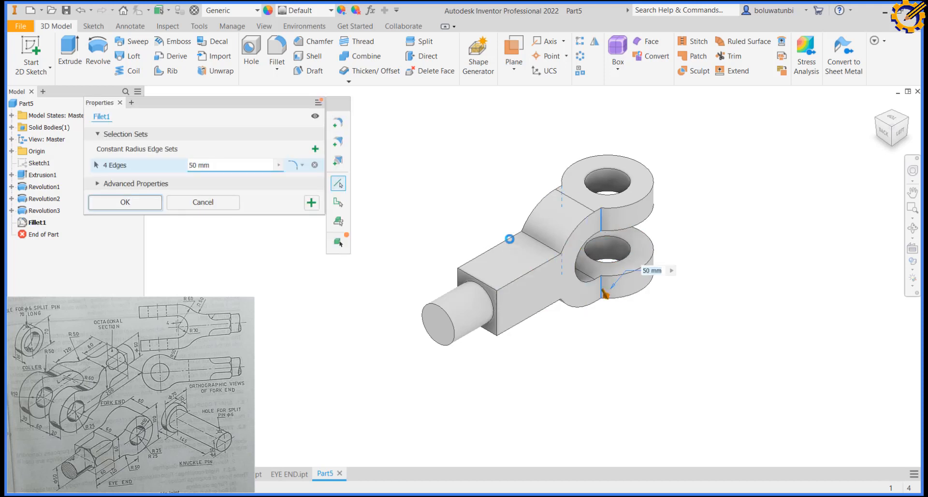
pyautogui.click(540, 247)
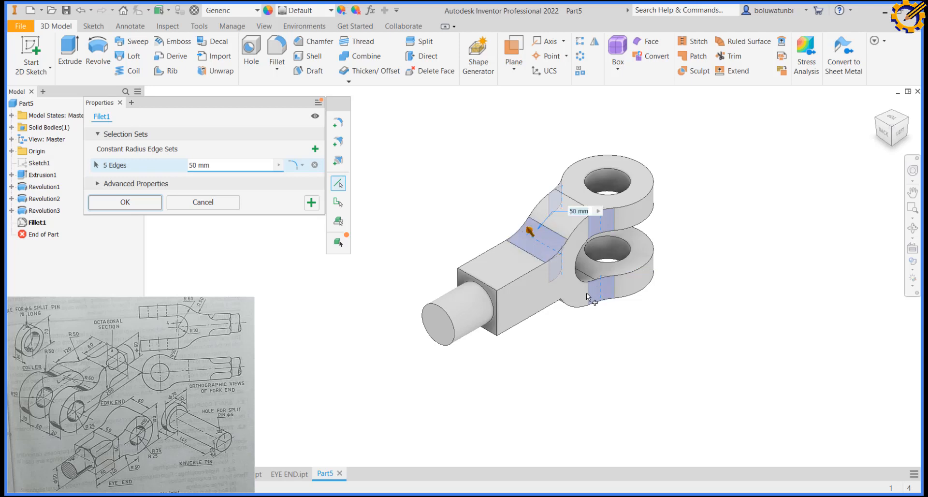
pyautogui.keyDown('shift'); pyautogui.moveTo(586, 310); pyautogui.dragTo(584, 265, button='middle'); pyautogui.keyUp('shift')
pyautogui.scroll(3, 584, 265)
pyautogui.scroll(-3, 560, 315)
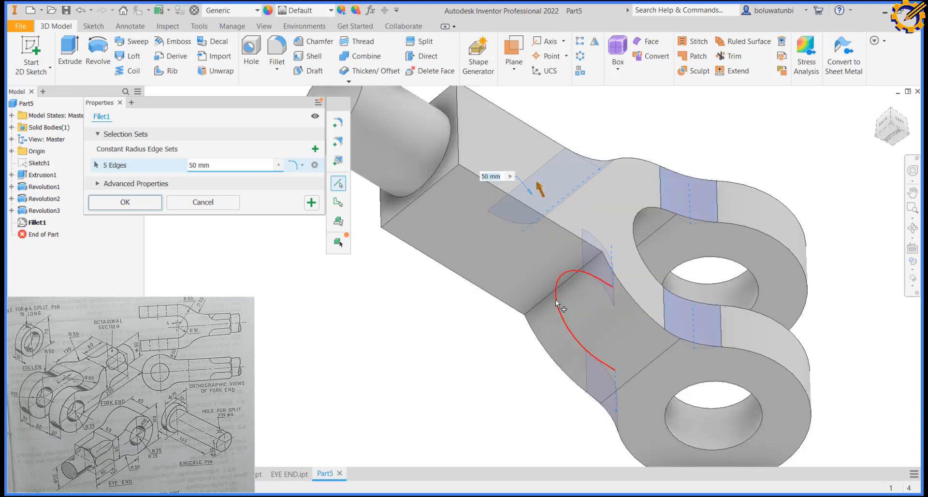
pyautogui.click(556, 286)
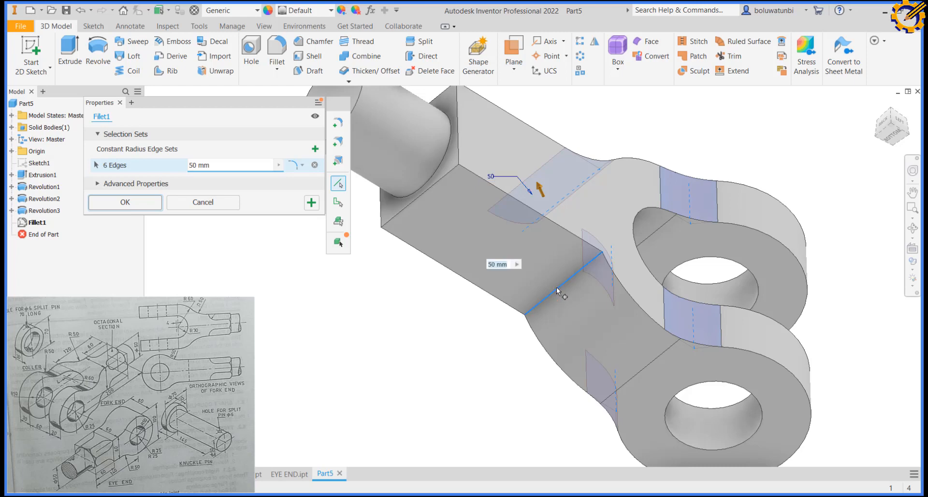
pyautogui.click(135, 202)
# - Start a new sketch on the square arm's end face surrounding the cylindrical shank
pyautogui.scroll(5, 539, 290)
pyautogui.keyDown('shift'); pyautogui.moveTo(538, 289); pyautogui.dragTo(543, 271, button='middle'); pyautogui.keyUp('shift')
pyautogui.click(888, 129)
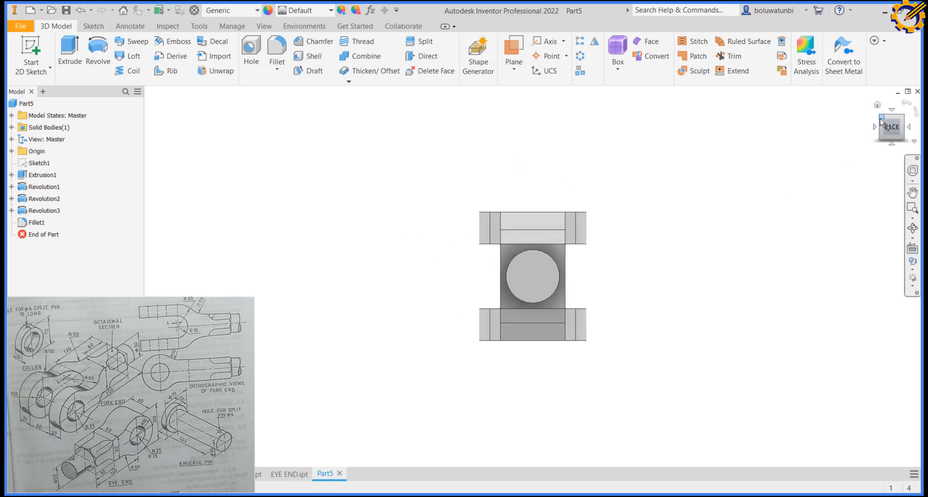
pyautogui.click(880, 119)
pyautogui.scroll(-3, 593, 305)
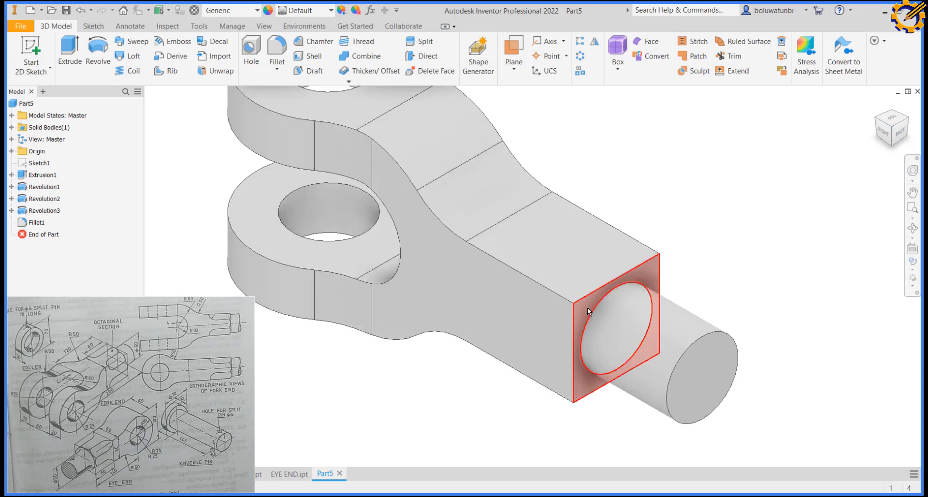
pyautogui.click(587, 307)
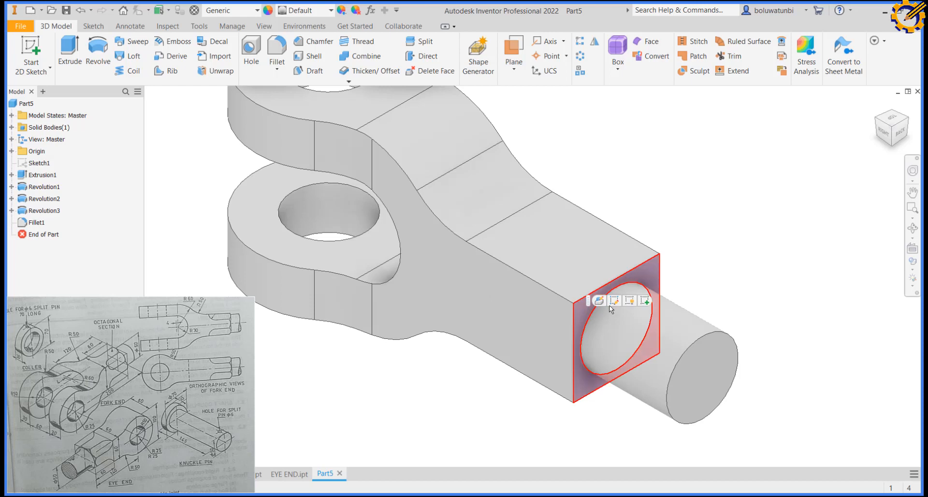
pyautogui.click(643, 300)
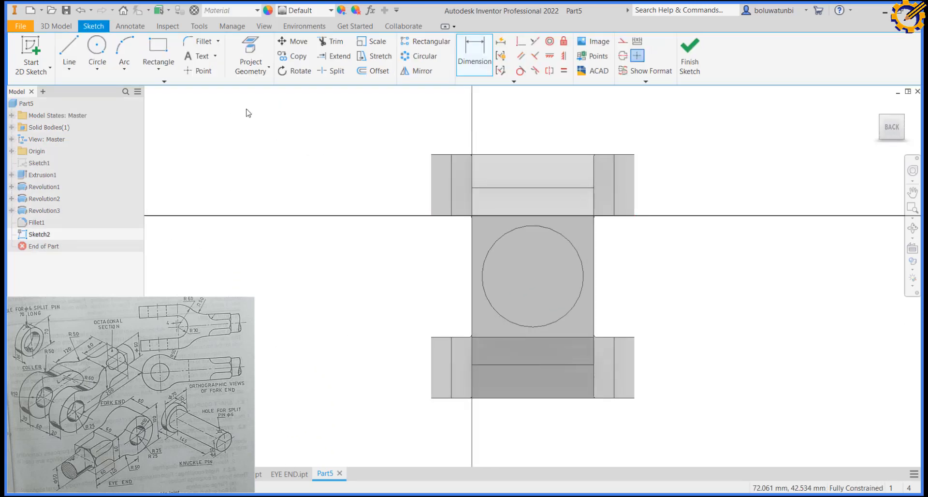
# - Project the end face's square outline and the shank's circle into the sketch
pyautogui.click(96, 48)
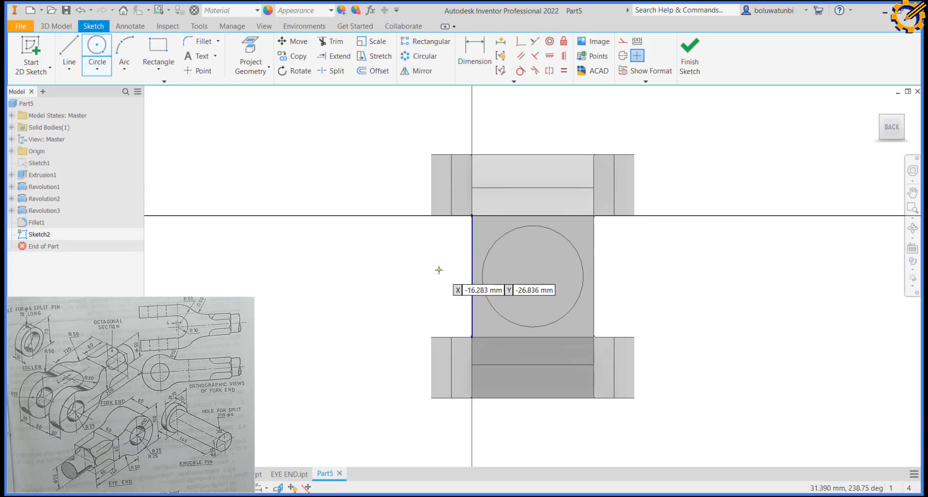
pyautogui.press('Escape')
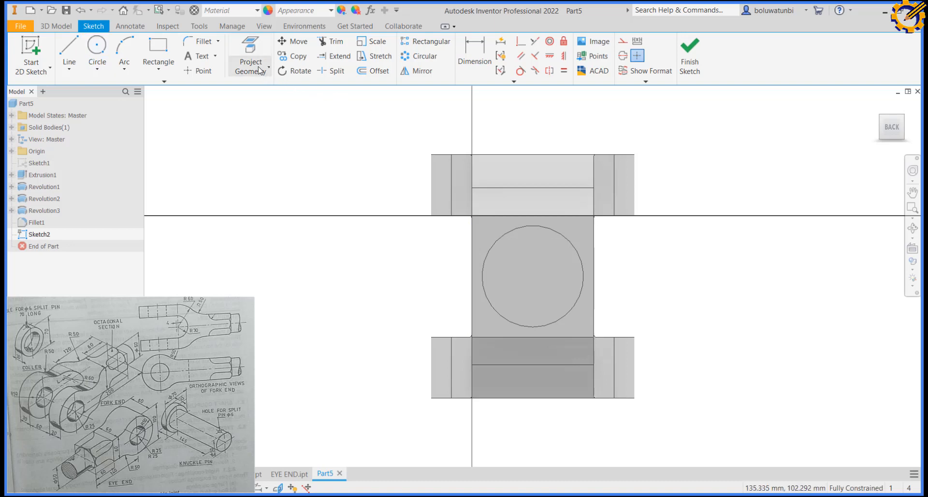
pyautogui.click(250, 54)
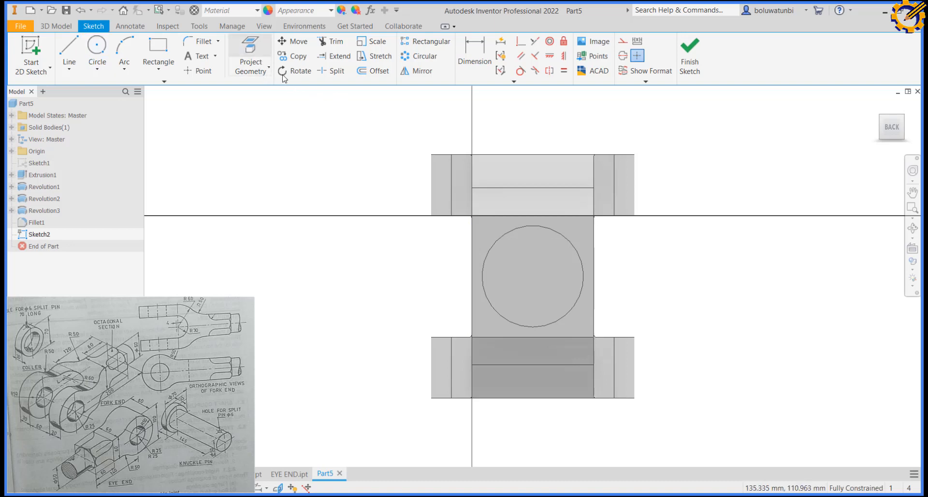
pyautogui.click(484, 231)
pyautogui.rightClick(485, 231)
pyautogui.click(525, 233)
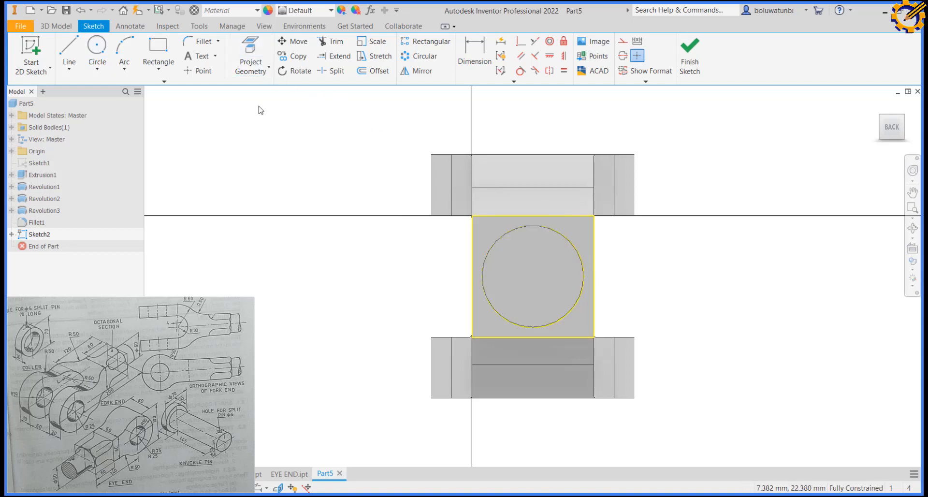
# - Sketch a circle of about 17.4 mm radius centred on the square's corner, touching the projected shank circle, and finish the sketch
pyautogui.click(97, 45)
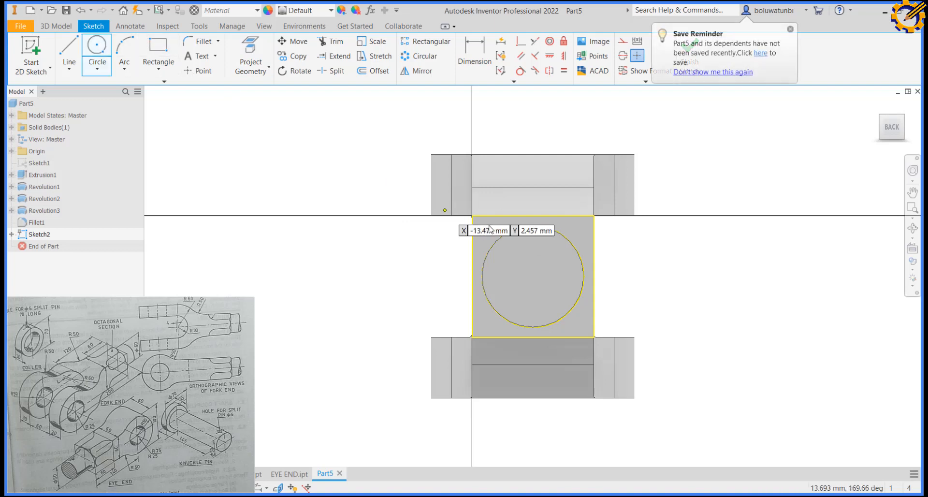
pyautogui.scroll(-3, 473, 218)
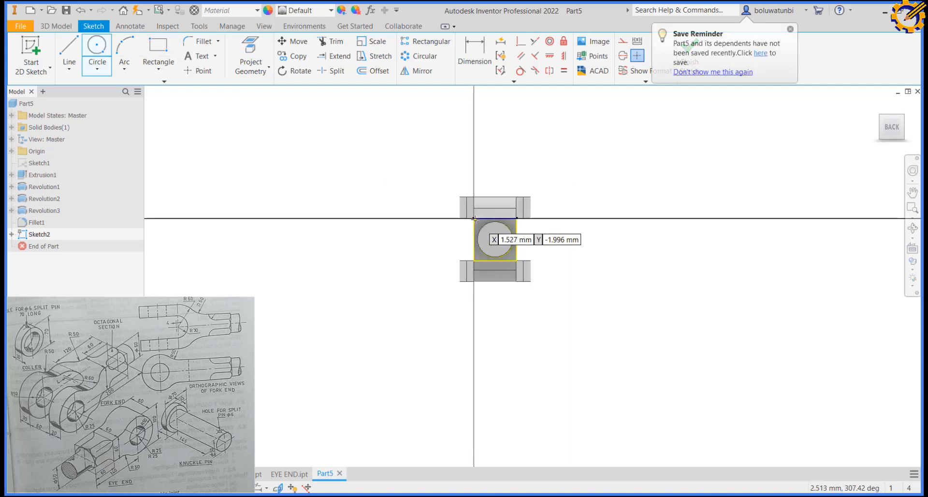
pyautogui.scroll(8, 475, 219)
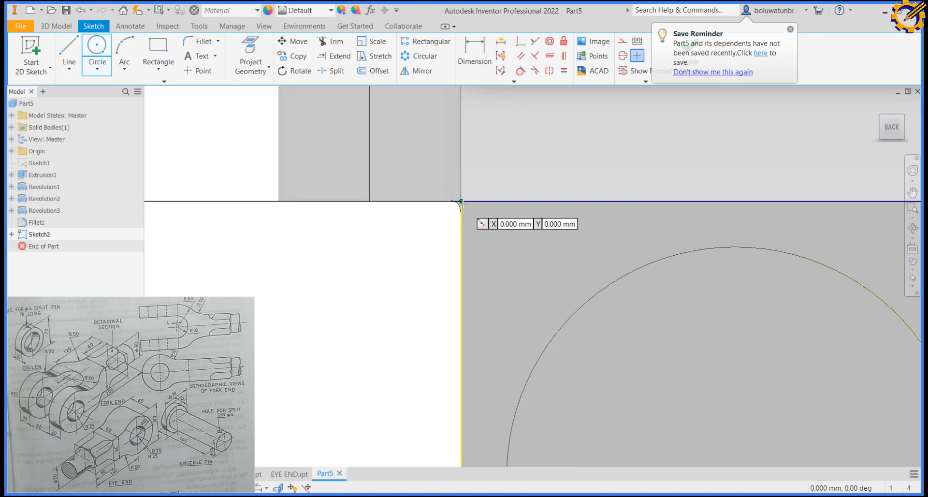
pyautogui.click(461, 201)
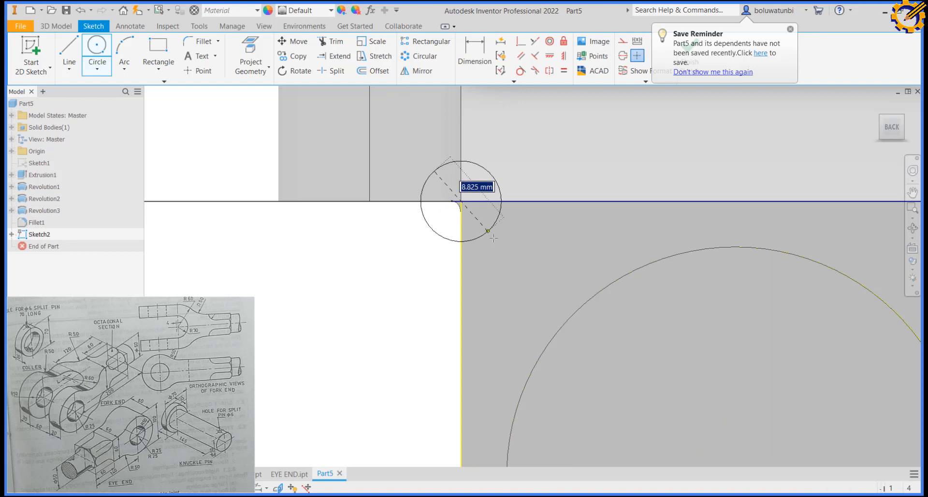
pyautogui.click(572, 314)
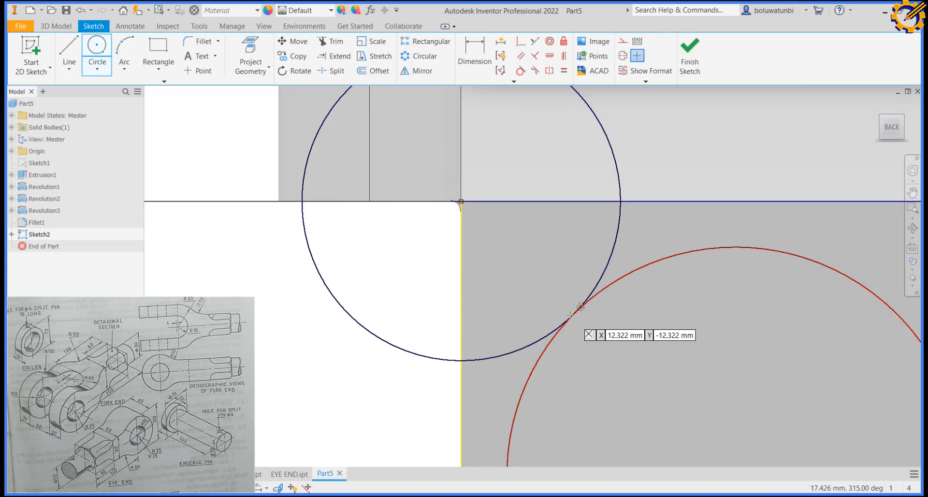
pyautogui.scroll(-4, 571, 314)
pyautogui.scroll(-1, 561, 305)
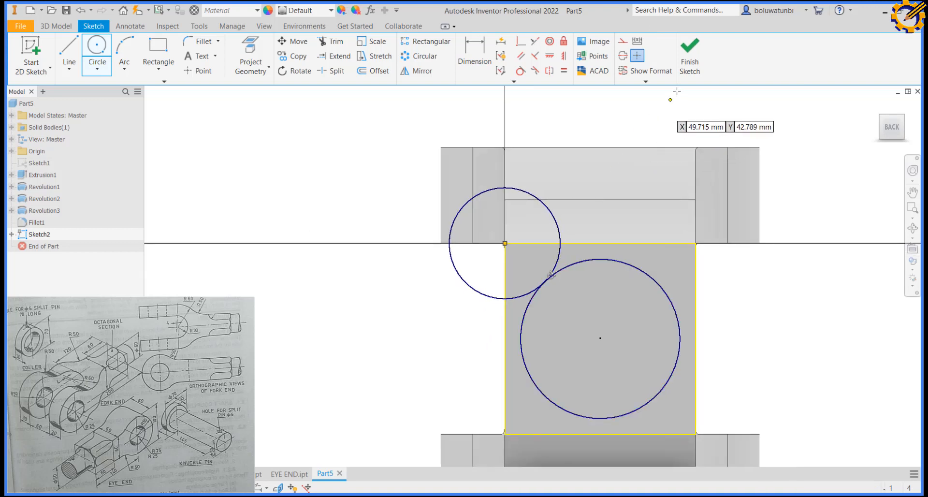
pyautogui.click(689, 56)
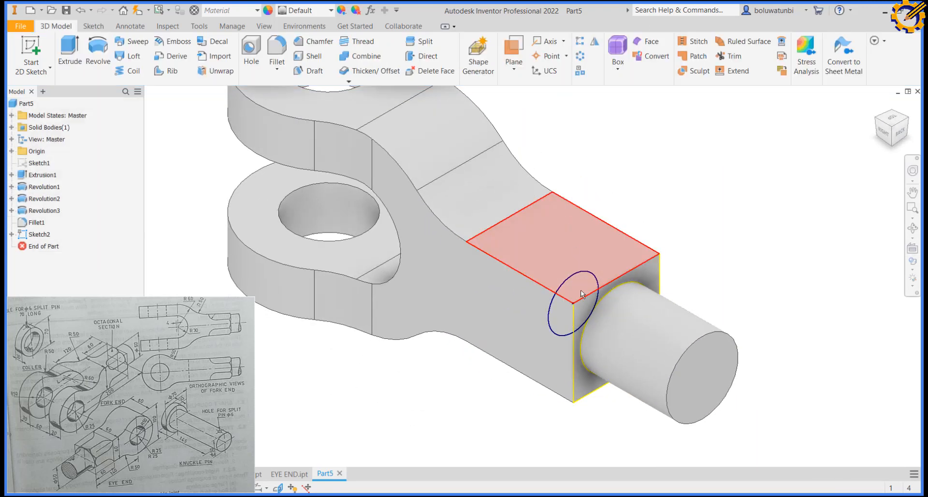
# - Cut the quarter-circle profile at the square's corner 60 mm into the arm with an extrusion
pyautogui.click(70, 45)
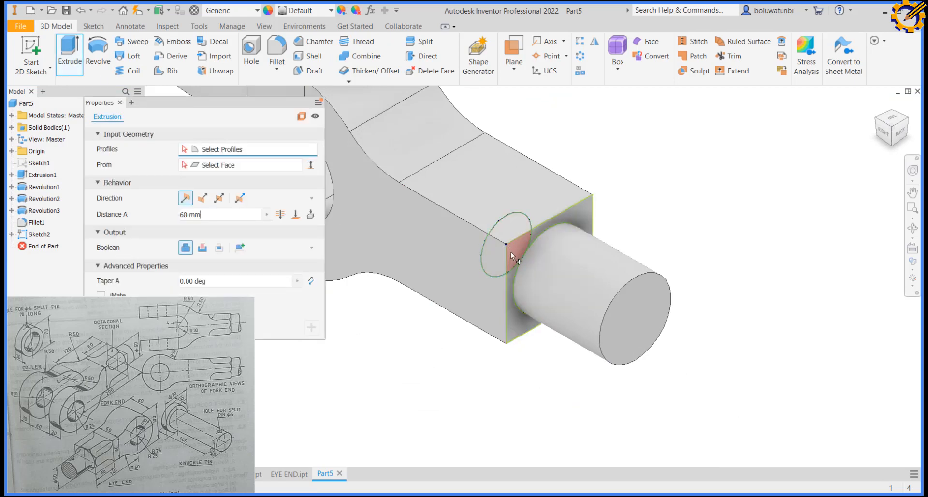
pyautogui.click(512, 251)
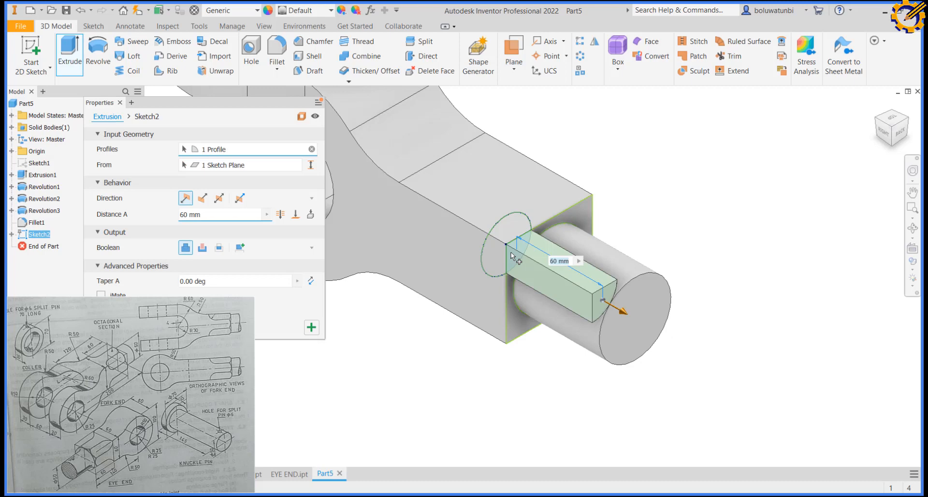
pyautogui.click(203, 198)
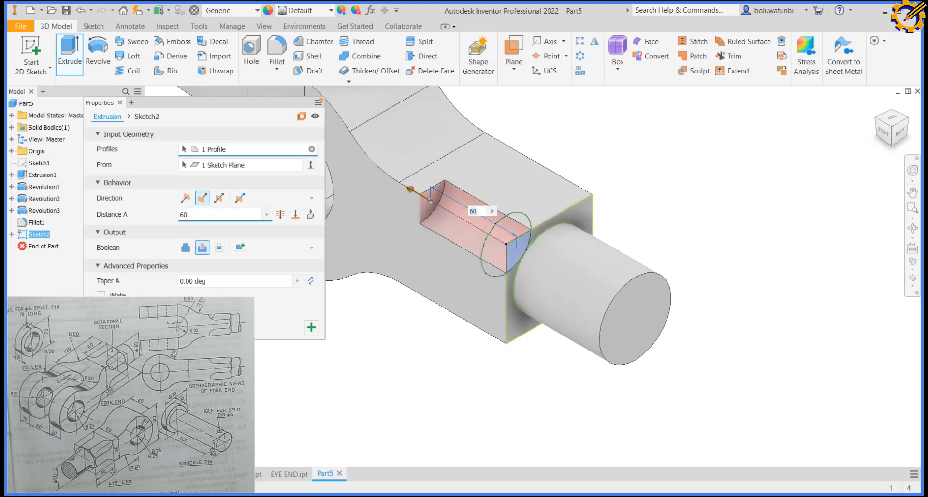
pyautogui.press('Return')
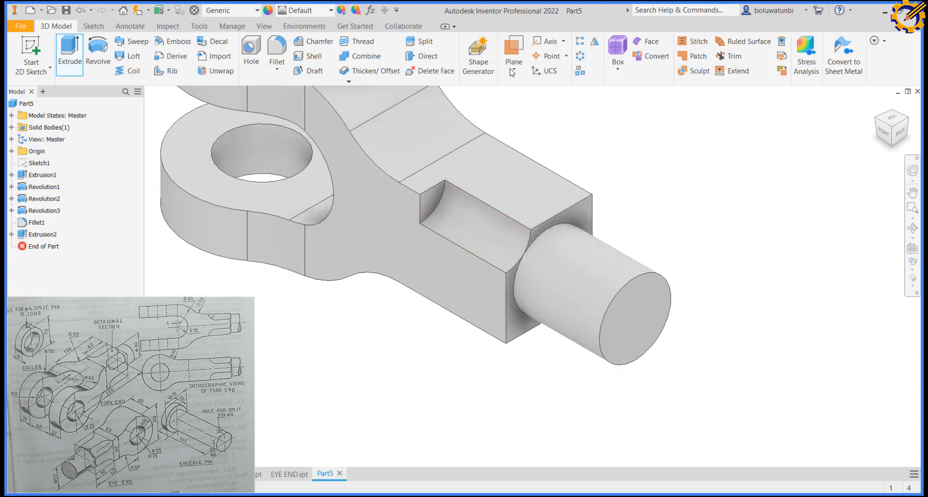
# - Circular-pattern the corner cut around the cylindrical shank's axis with 4 occurrences over 360 degrees
pyautogui.click(583, 57)
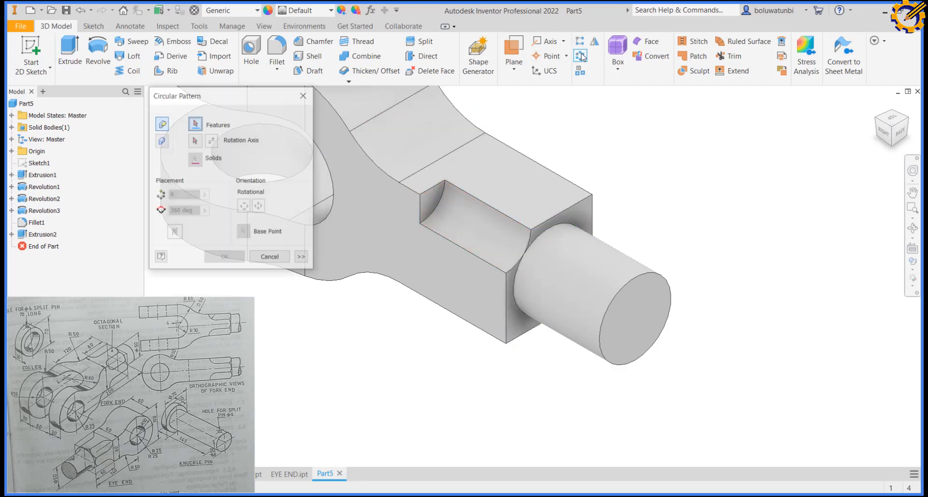
pyautogui.click(463, 225)
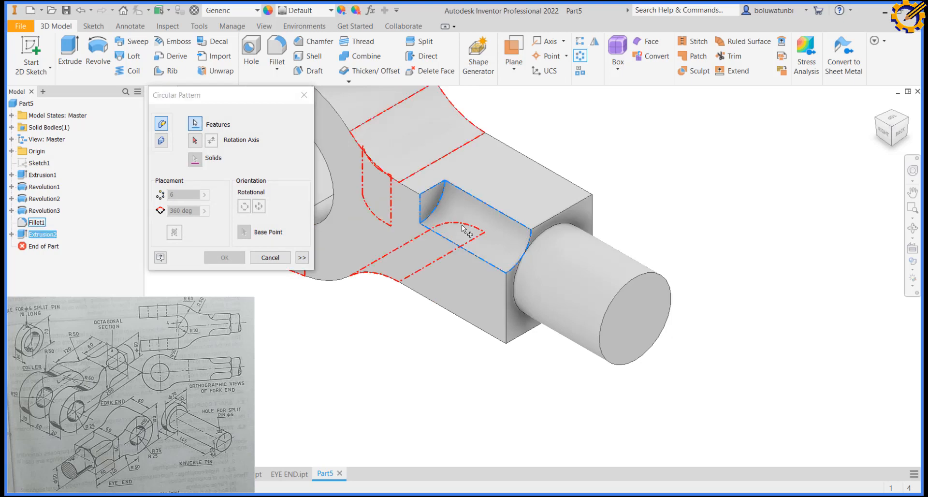
pyautogui.click(196, 141)
pyautogui.click(623, 338)
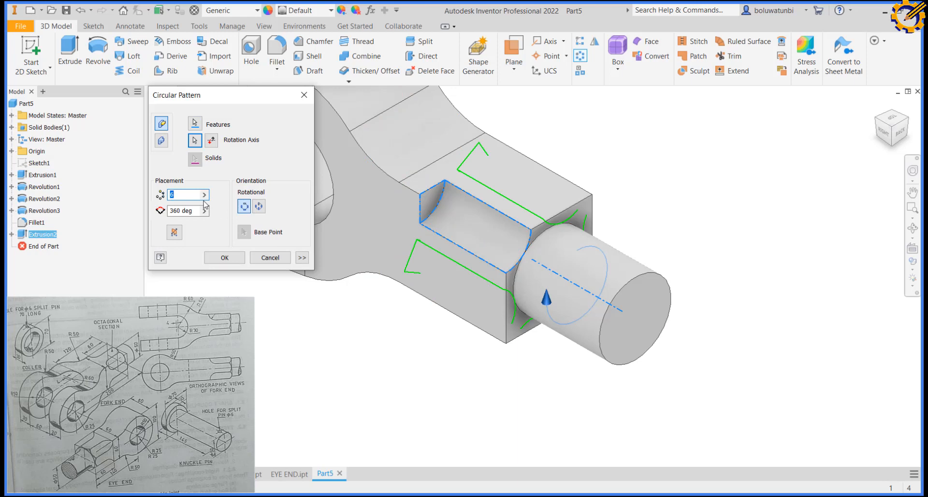
pyautogui.write('4')
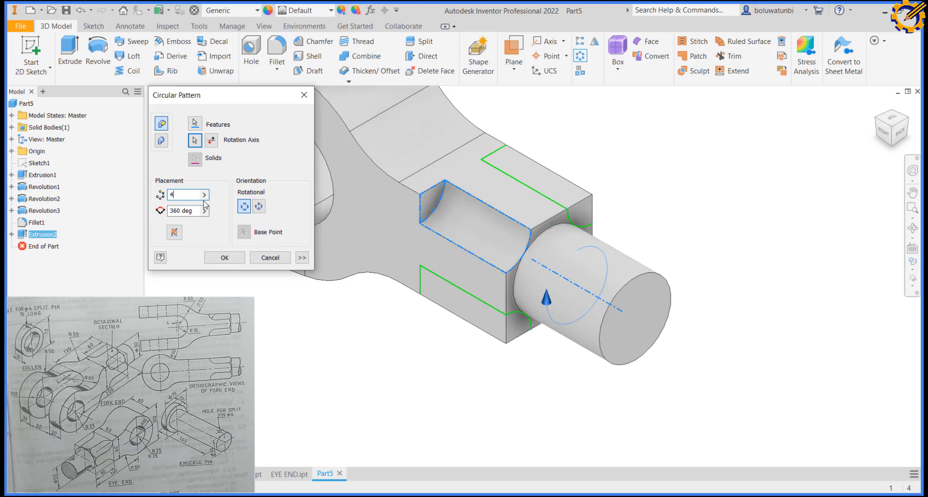
pyautogui.click(224, 258)
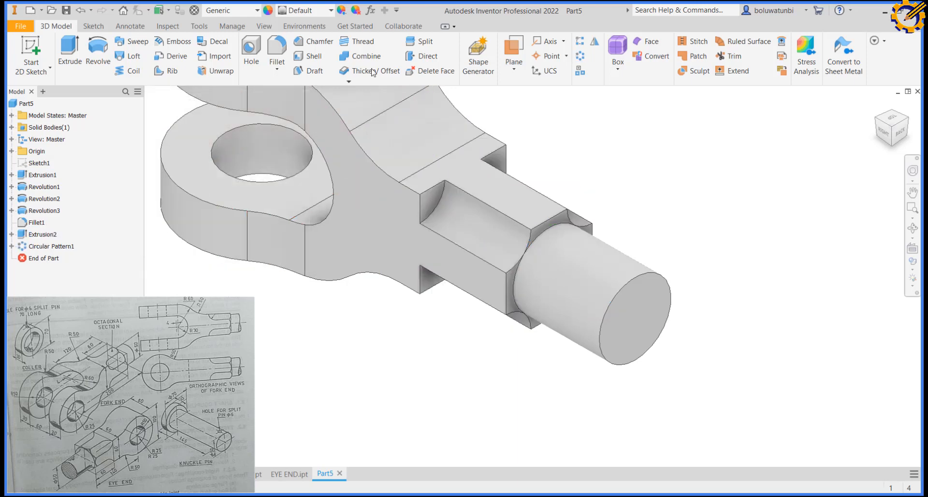
# - Fillet the inner end edges of all four corner cuts on the square arm with a 17 mm radius
pyautogui.click(284, 52)
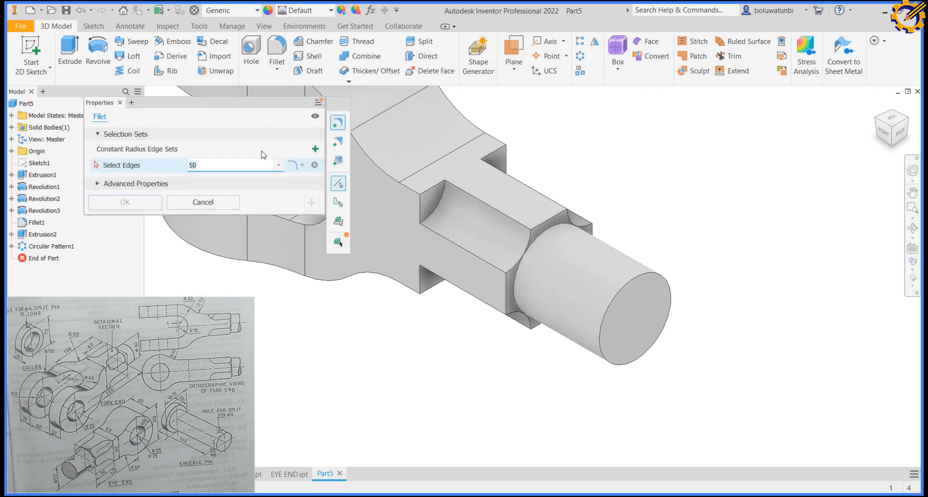
pyautogui.click(431, 207)
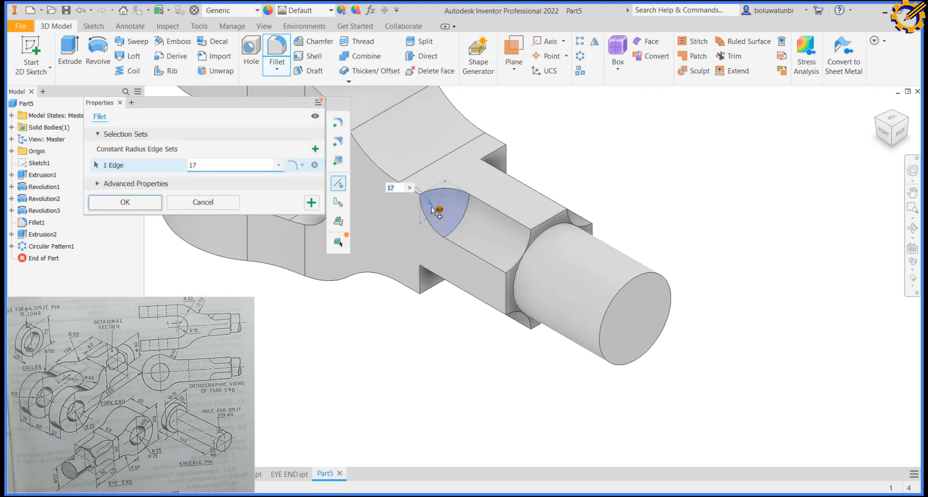
pyautogui.keyDown('shift'); pyautogui.moveTo(452, 217); pyautogui.dragTo(454, 182, button='middle'); pyautogui.keyUp('shift')
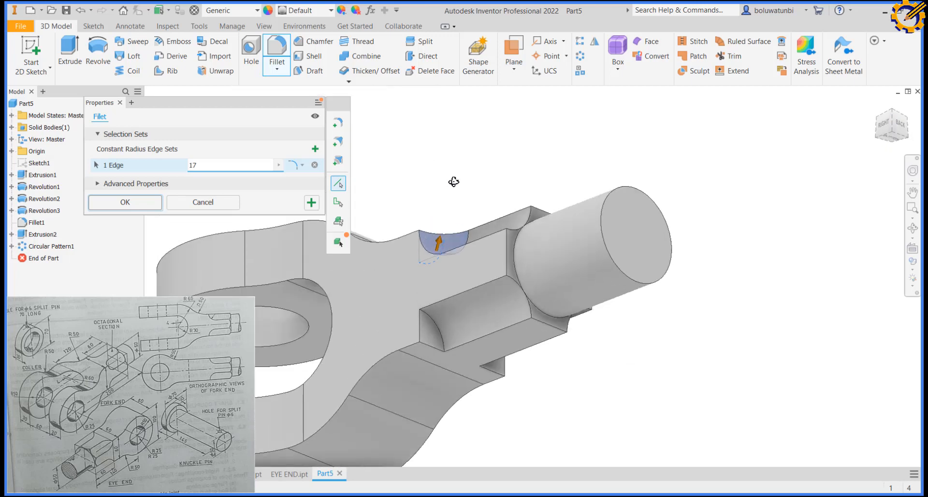
pyautogui.click(440, 326)
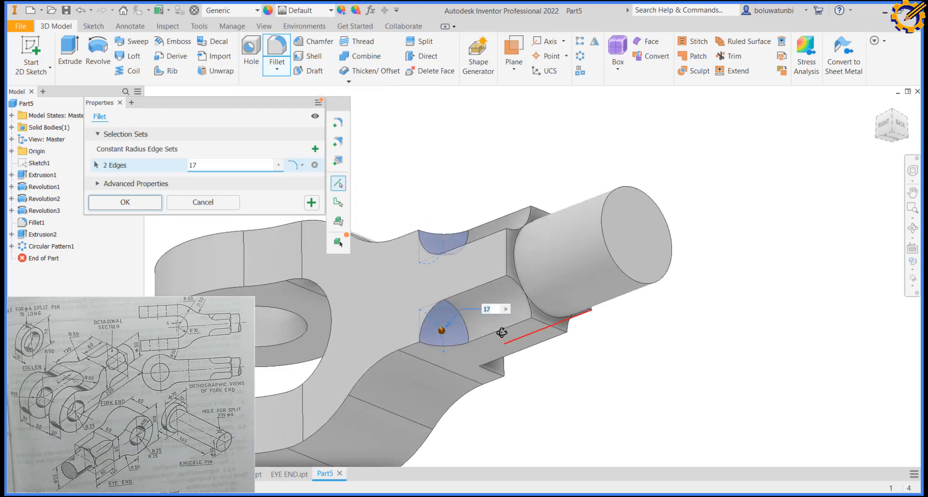
pyautogui.keyDown('shift'); pyautogui.moveTo(464, 329); pyautogui.dragTo(600, 288, button='middle'); pyautogui.keyUp('shift')
pyautogui.click(524, 363)
pyautogui.scroll(3, 643, 238)
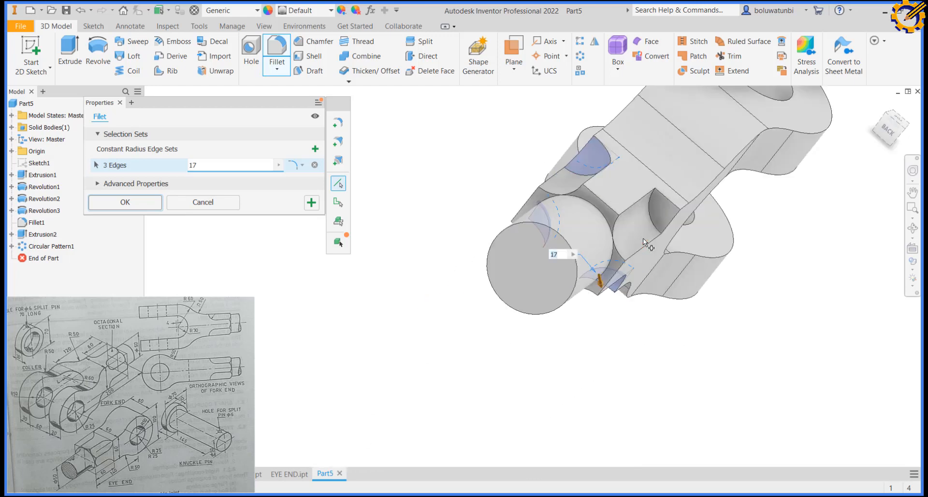
pyautogui.click(653, 222)
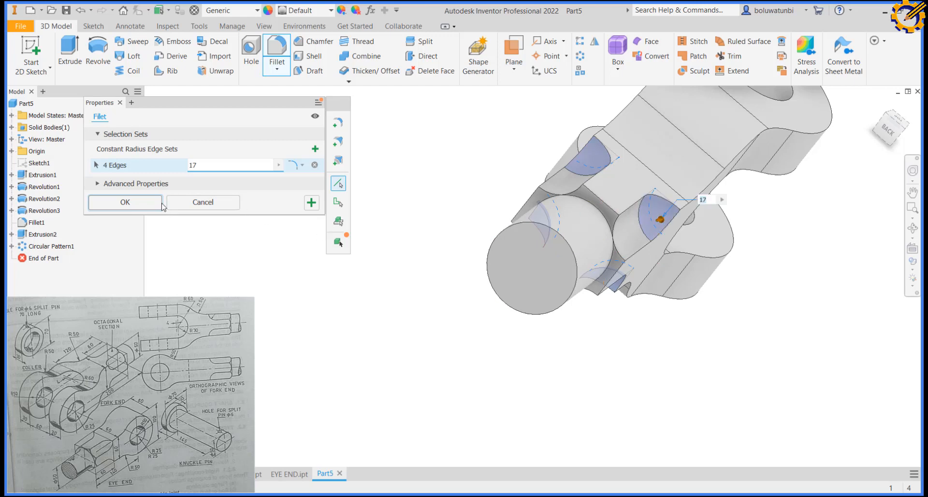
pyautogui.click(125, 202)
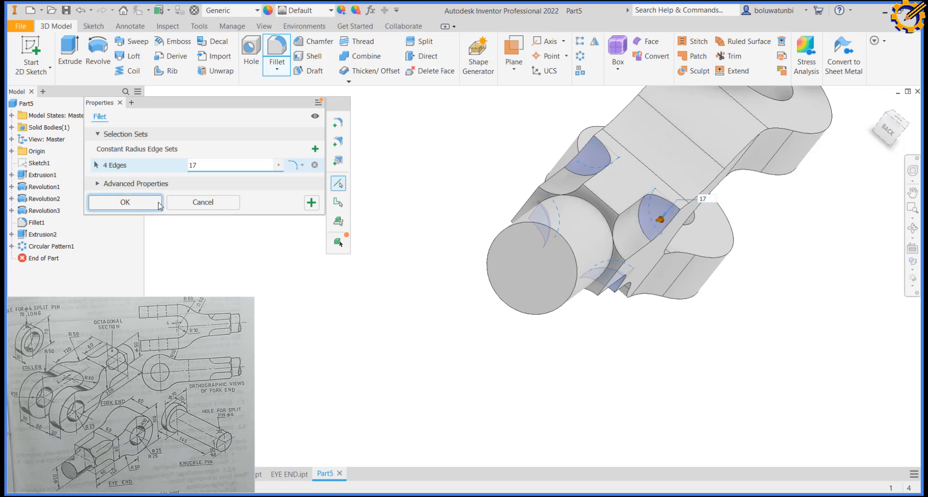
pyautogui.click(886, 137)
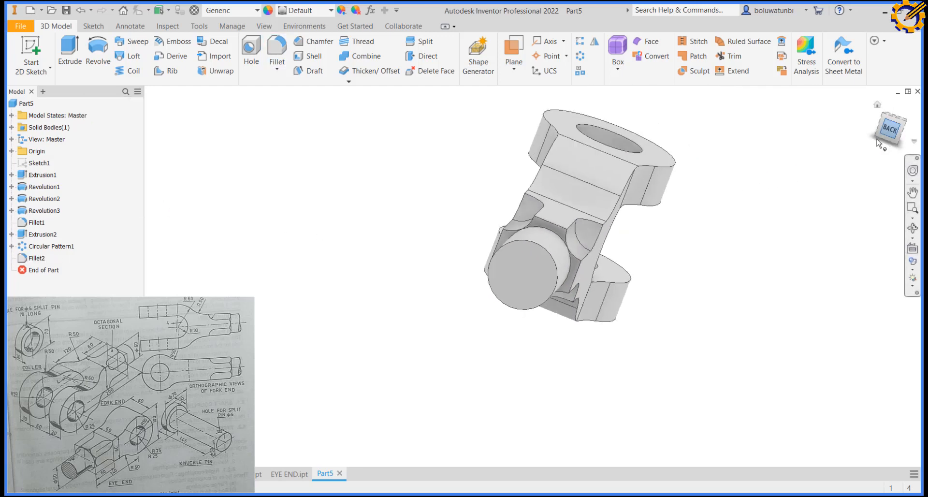
pyautogui.click(880, 120)
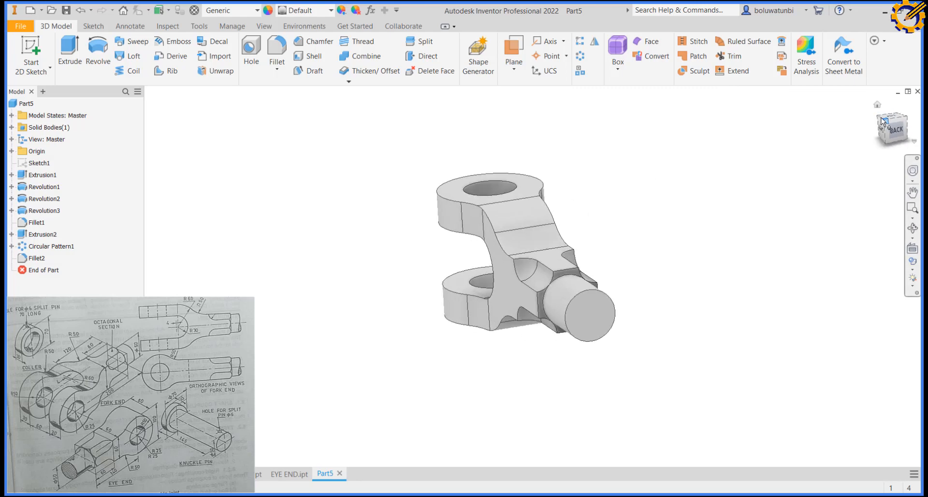
pyautogui.click(876, 123)
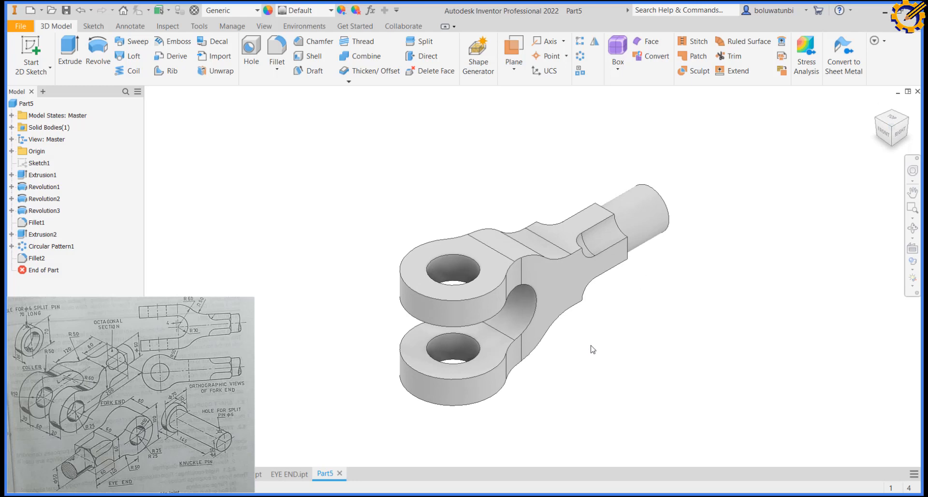
pyautogui.keyDown('shift'); pyautogui.moveTo(574, 366); pyautogui.dragTo(511, 374, button='middle'); pyautogui.keyUp('shift')
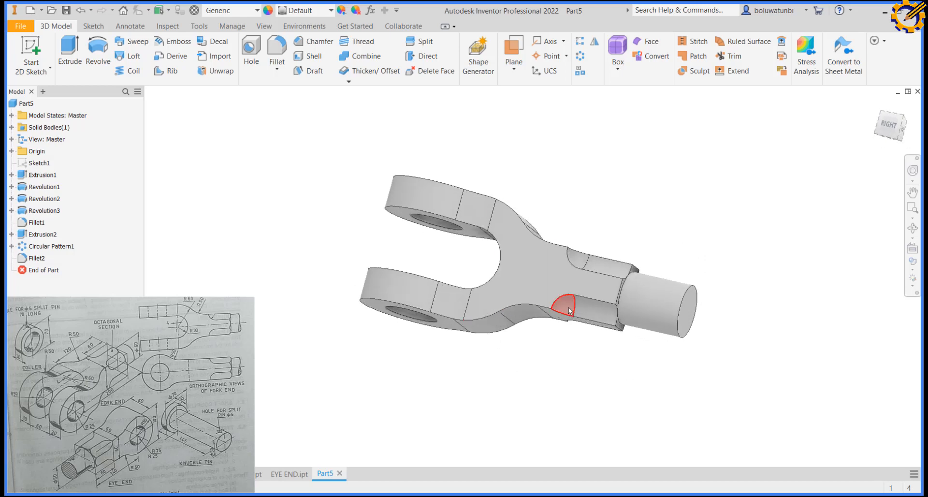
pyautogui.keyDown('shift'); pyautogui.moveTo(569, 307); pyautogui.dragTo(631, 351, button='middle'); pyautogui.keyUp('shift')
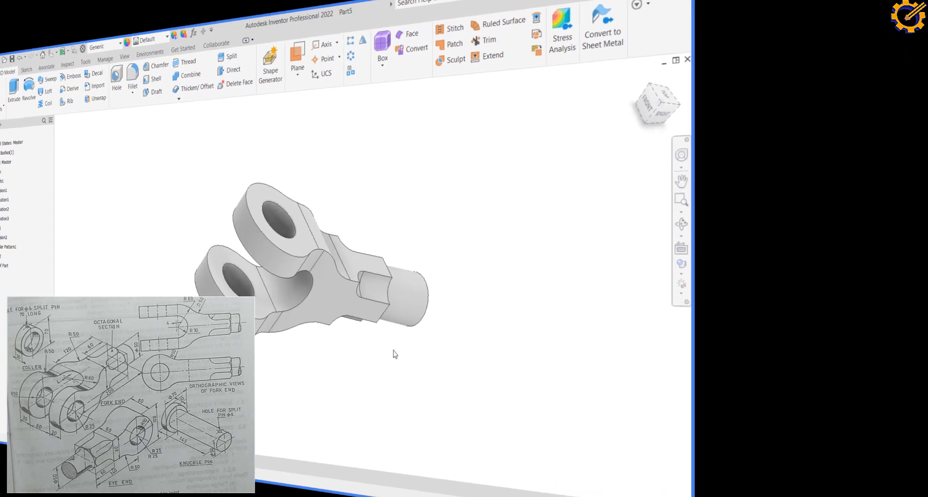